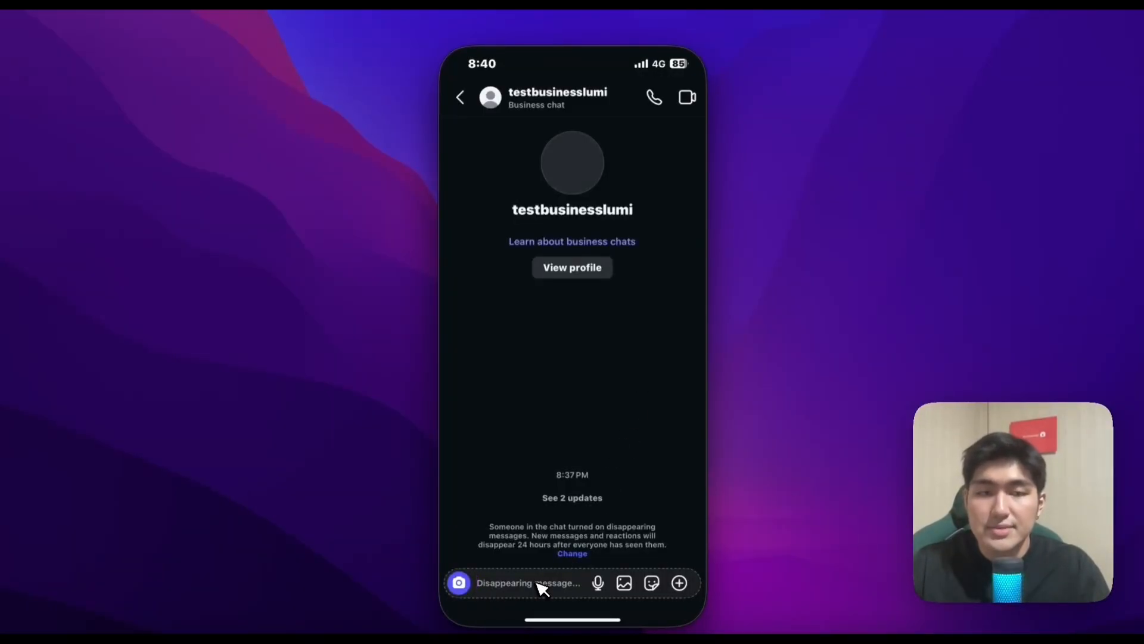
Send the message "How can you help me with AI automations" in the business chat
{"action": "type", "text": "How c"}
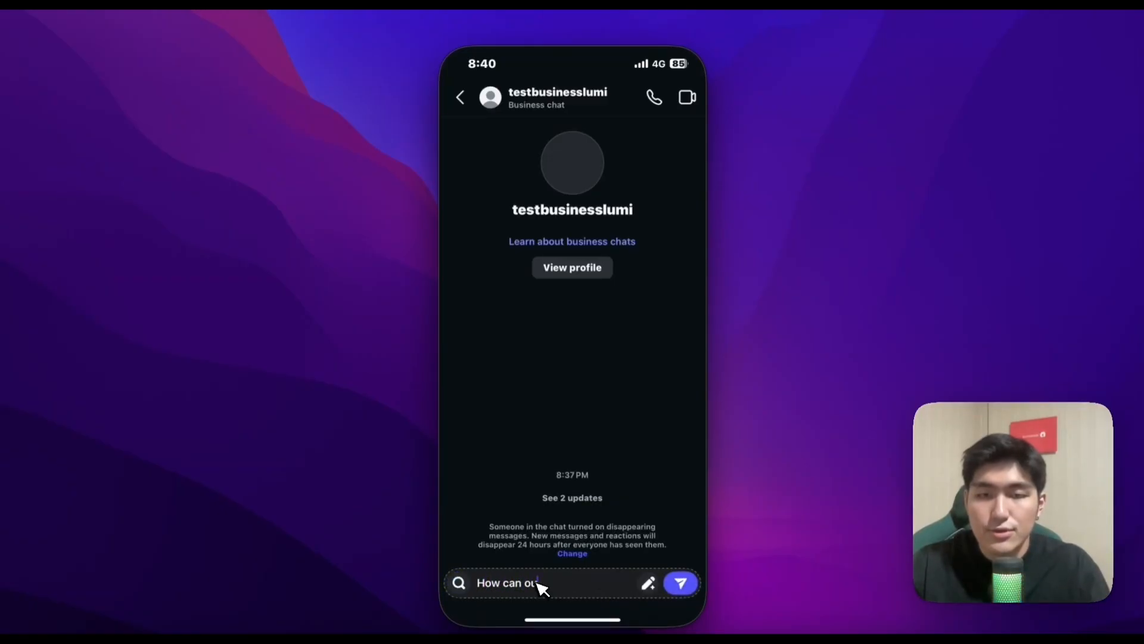
{"action": "type", "text": "an you help me with "}
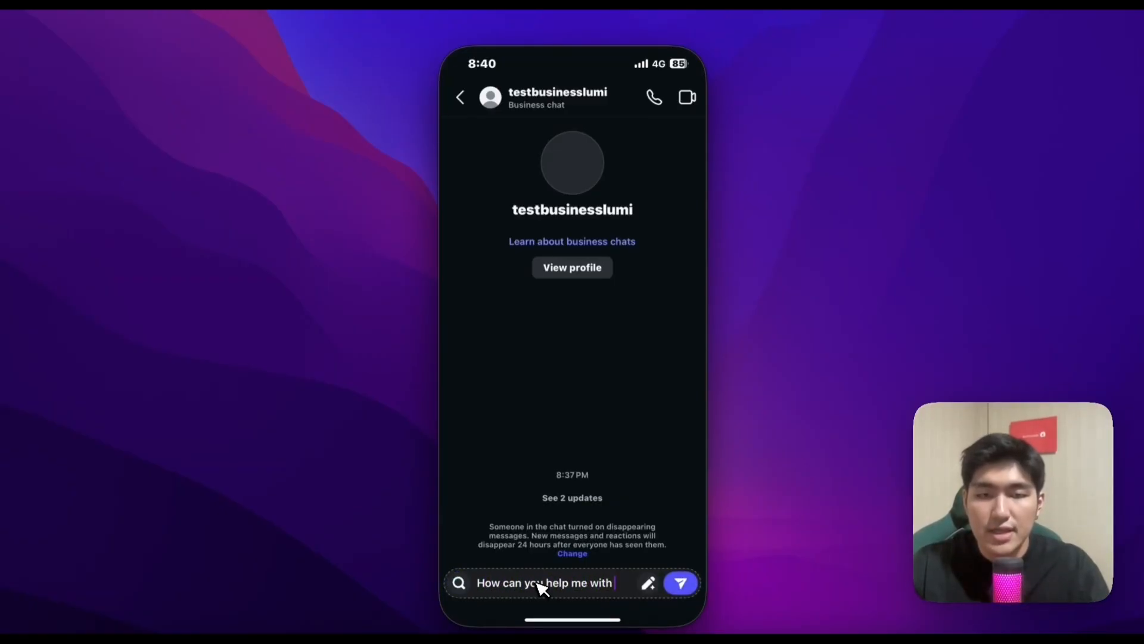
{"action": "type", "text": "AI automation"}
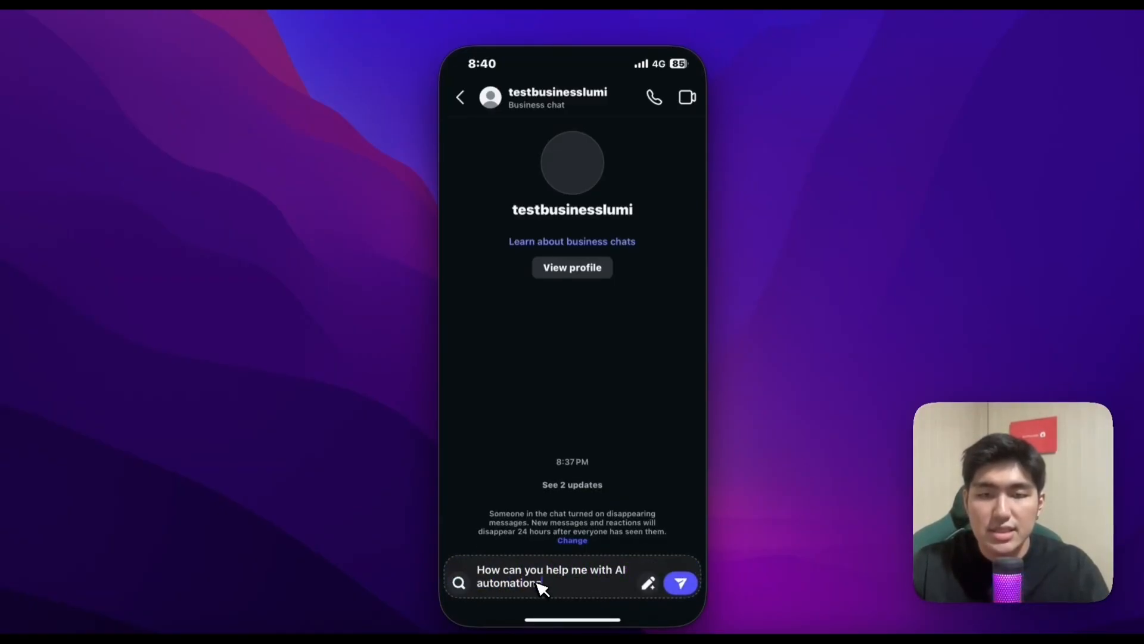
{"action": "type", "text": "s"}
{"action": "key", "text": "Return"}
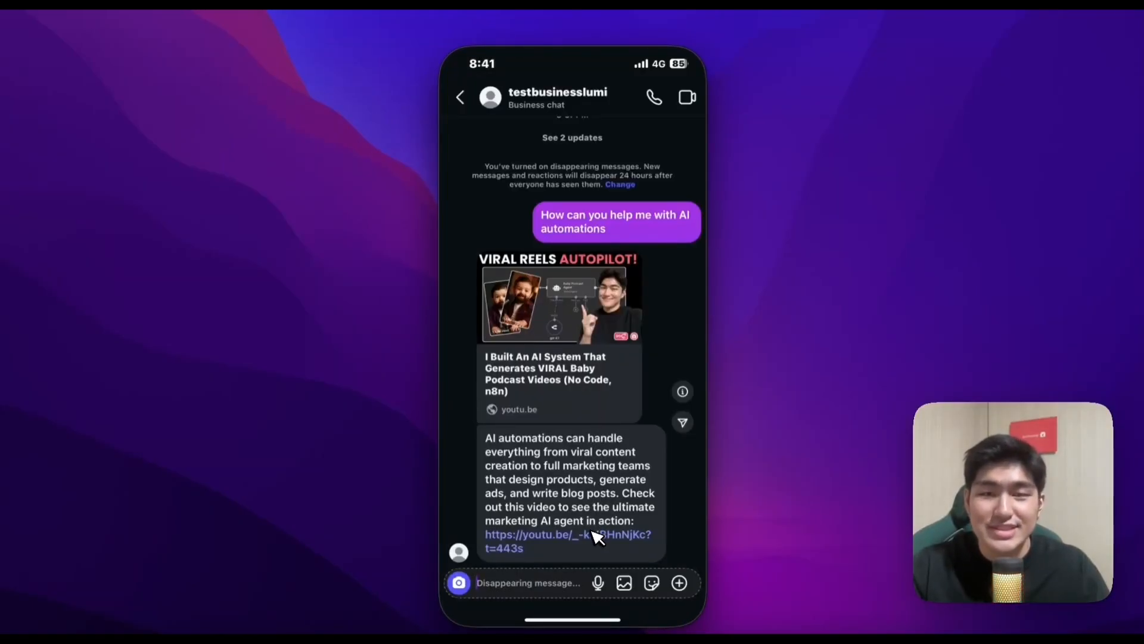
Send the follow-up messages "How can I learn more about it" and "How can I join the community" in the business chat
{"action": "left_click", "coordinate": [557, 583]}
{"action": "type", "text": "How"}
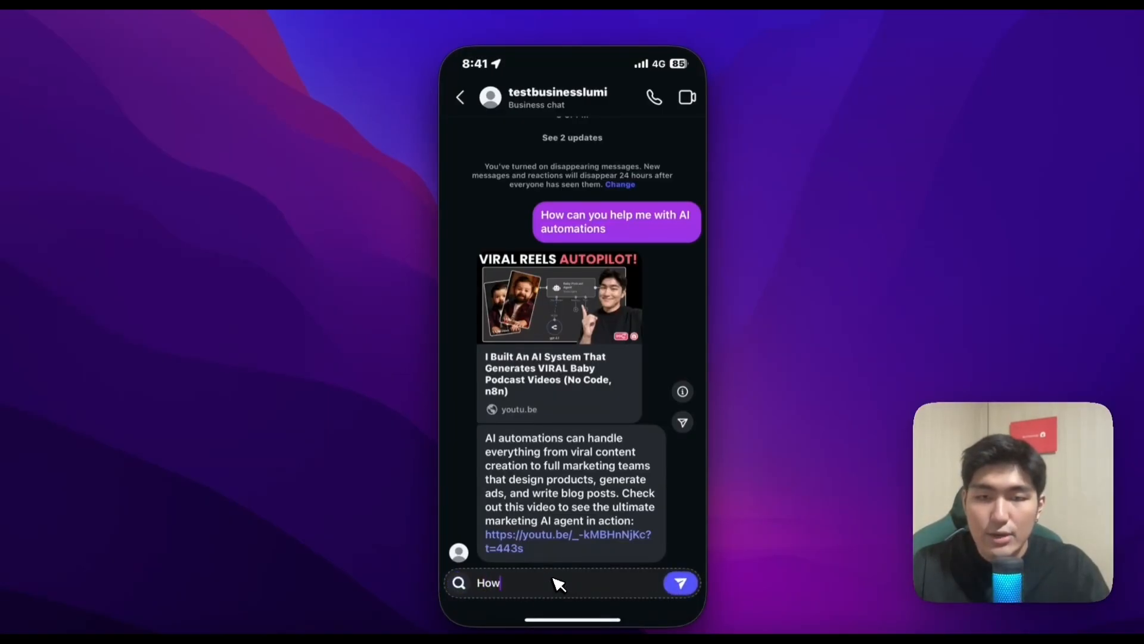
{"action": "type", "text": " can I learn nr"}
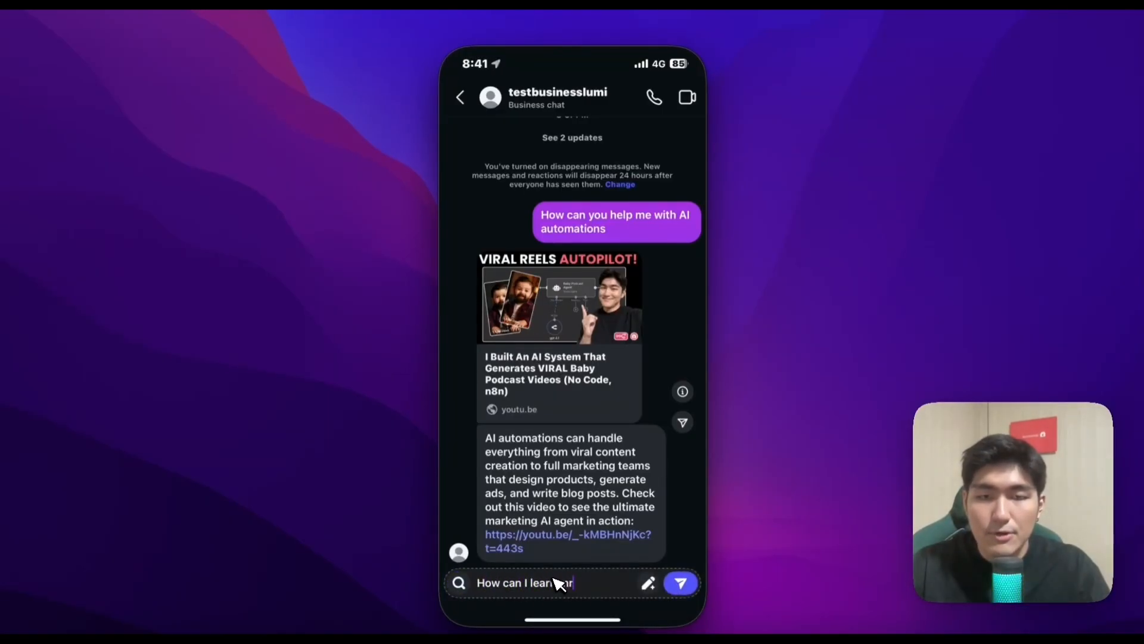
{"action": "type", "text": "n"}
{"action": "key", "text": "BackSpace"}
{"action": "key", "text": "BackSpace"}
{"action": "type", "text": "ore about it"}
{"action": "key", "text": "Return"}
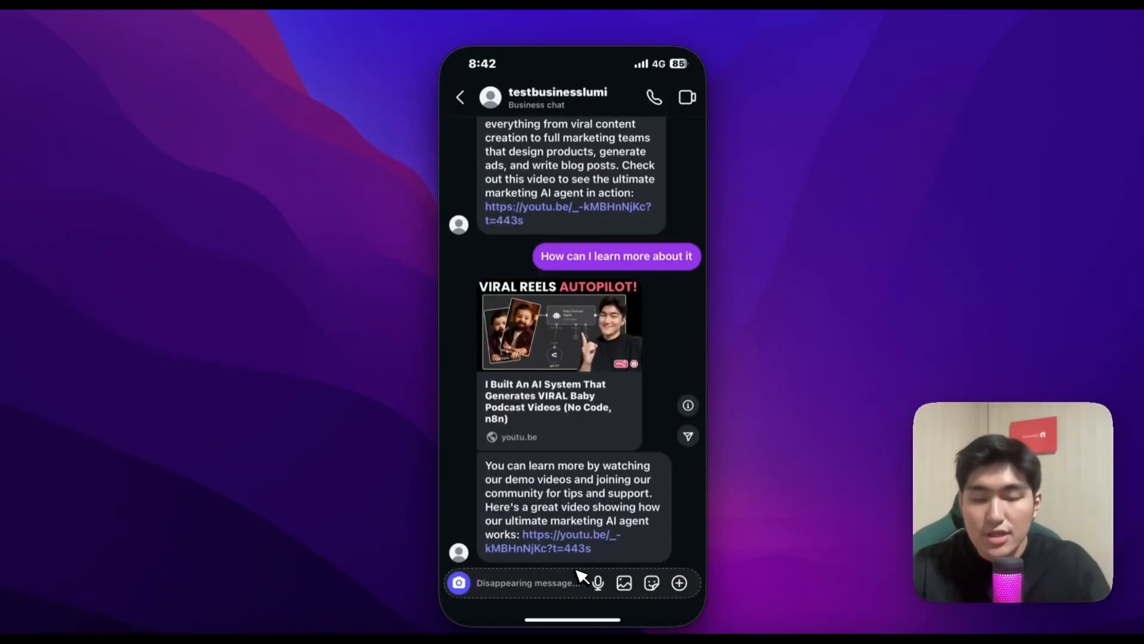
{"action": "type", "text": "How can I join the community"}
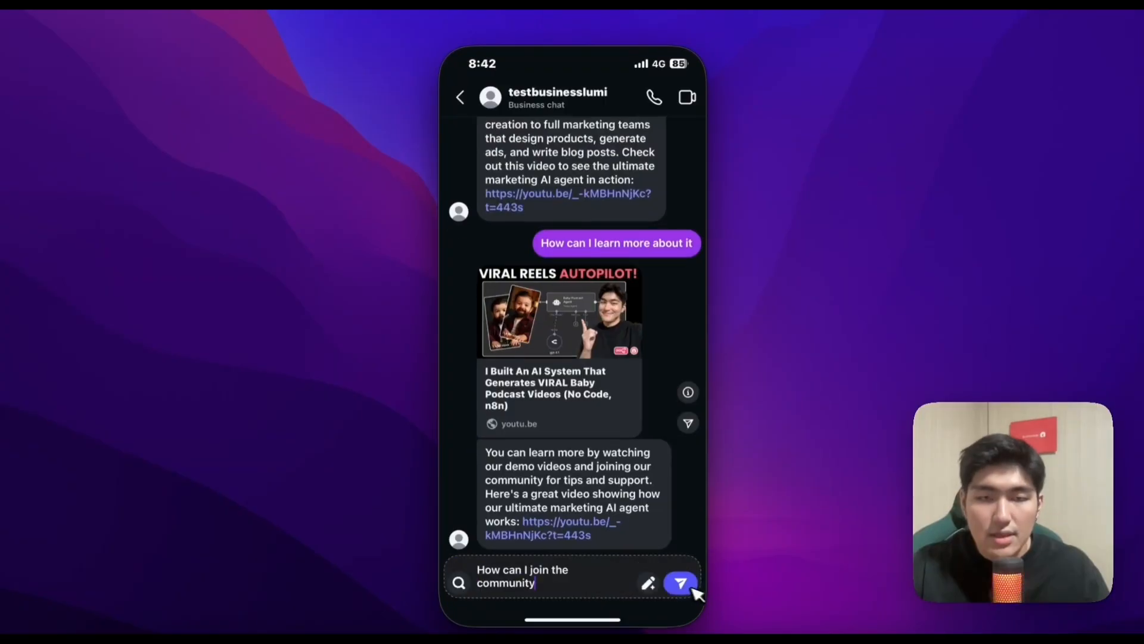
{"action": "left_click", "coordinate": [681, 583]}
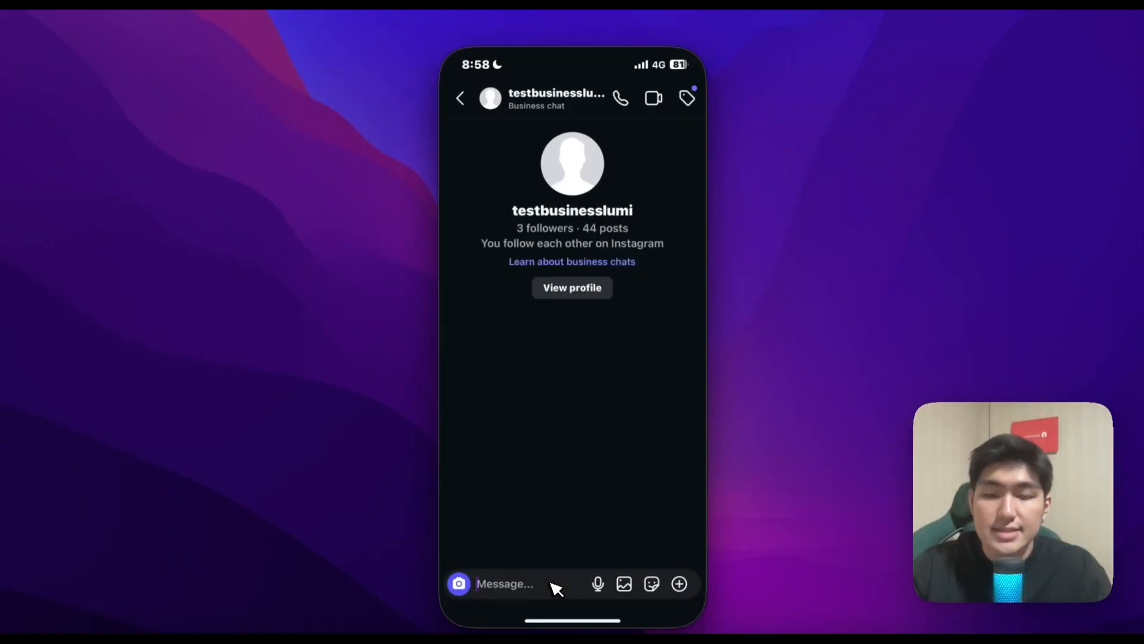
Send the message "I want to have a partnership with you" in the business chat
{"action": "type", "text": "I w"}
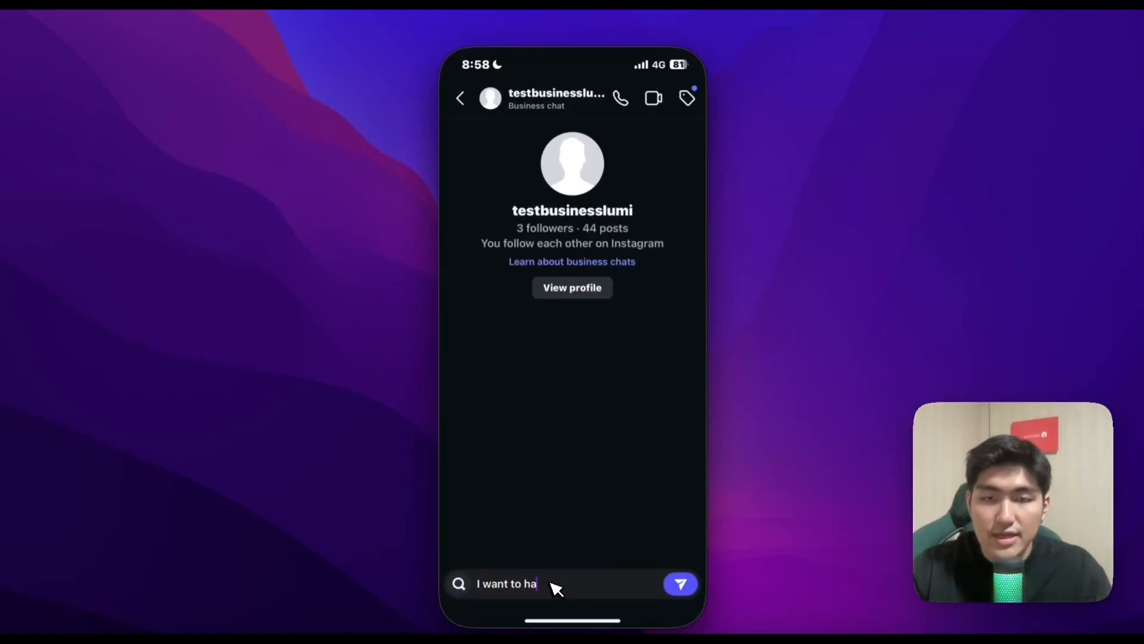
{"action": "type", "text": "ant to have a partnership with you"}
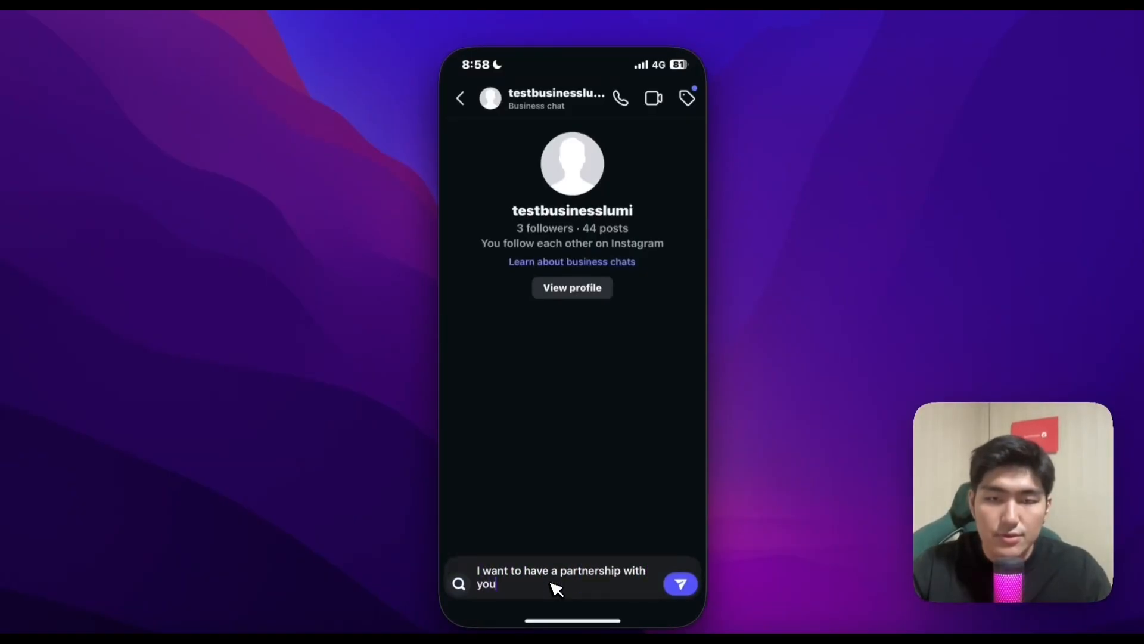
{"action": "key", "text": "Return"}
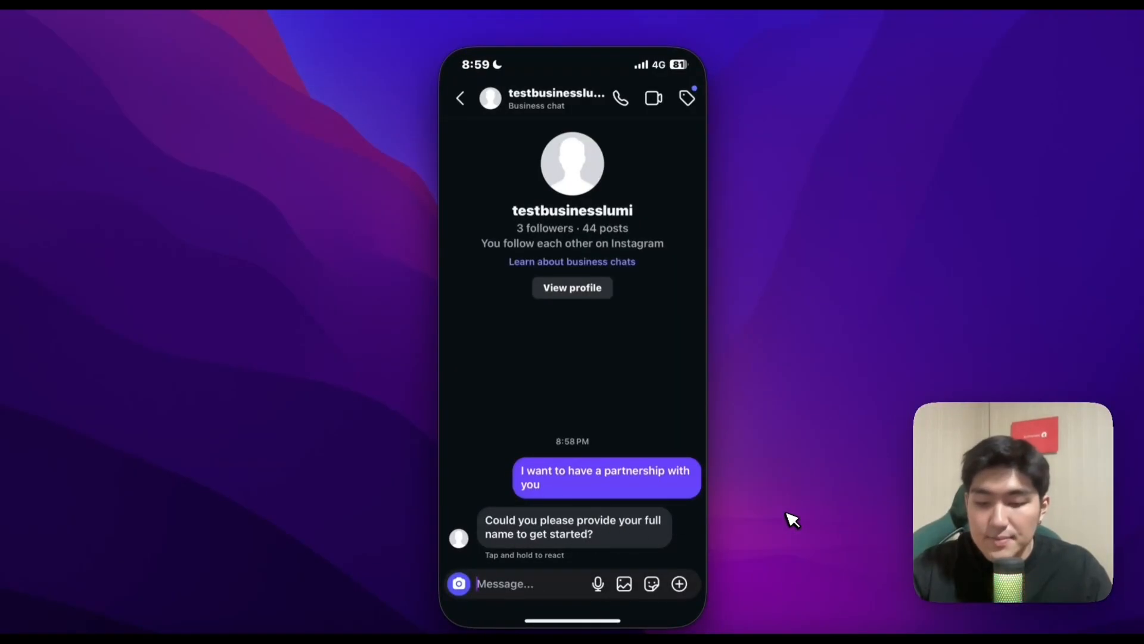
Answer the agent's questions with the contact's full name and the contact's email address as separate messages
{"action": "key", "text": "Return"}
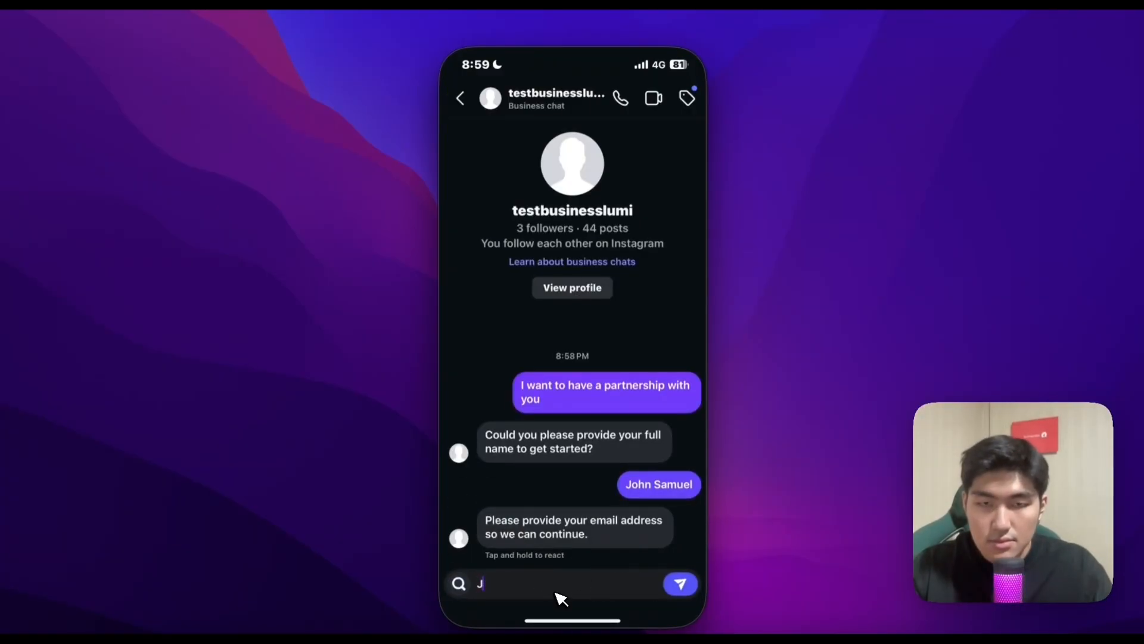
{"action": "key", "text": "Return"}
Give the company name AI Varita, and choose Partnership as the enquiry type and $5000 to $10000 as the budget
{"action": "type", "text": "AI Varita"}
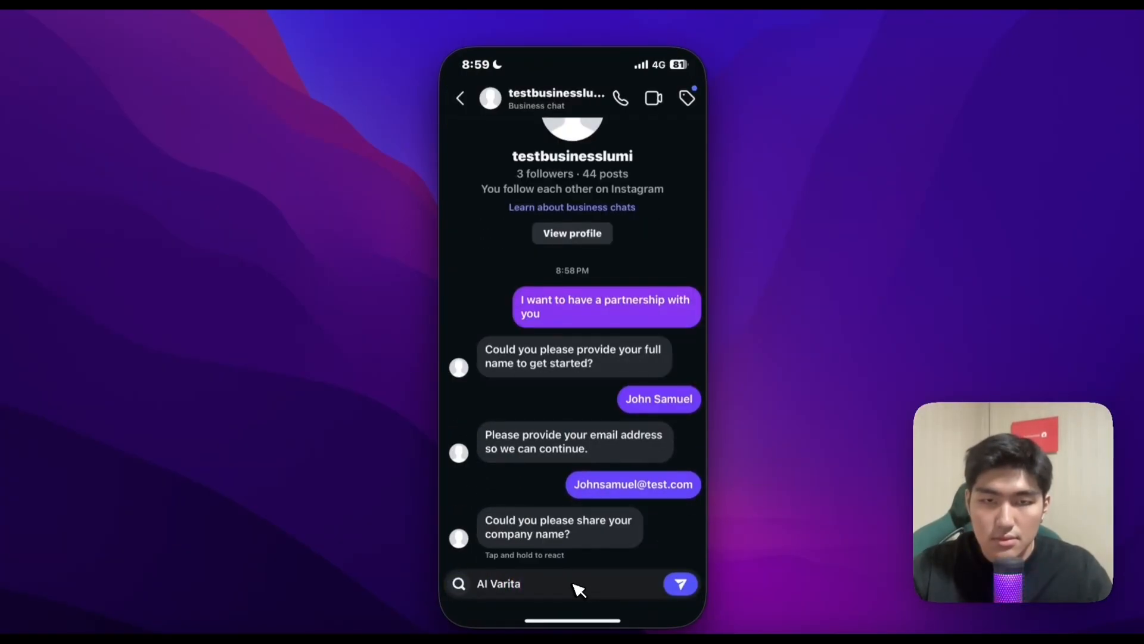
{"action": "key", "text": "Return"}
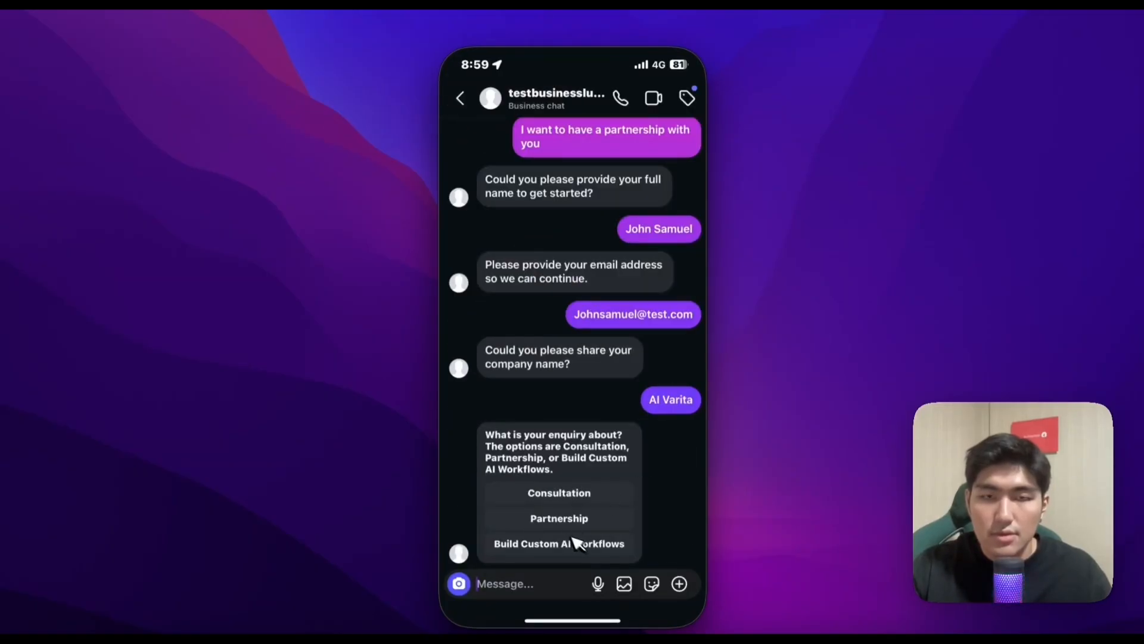
{"action": "left_click", "coordinate": [566, 520]}
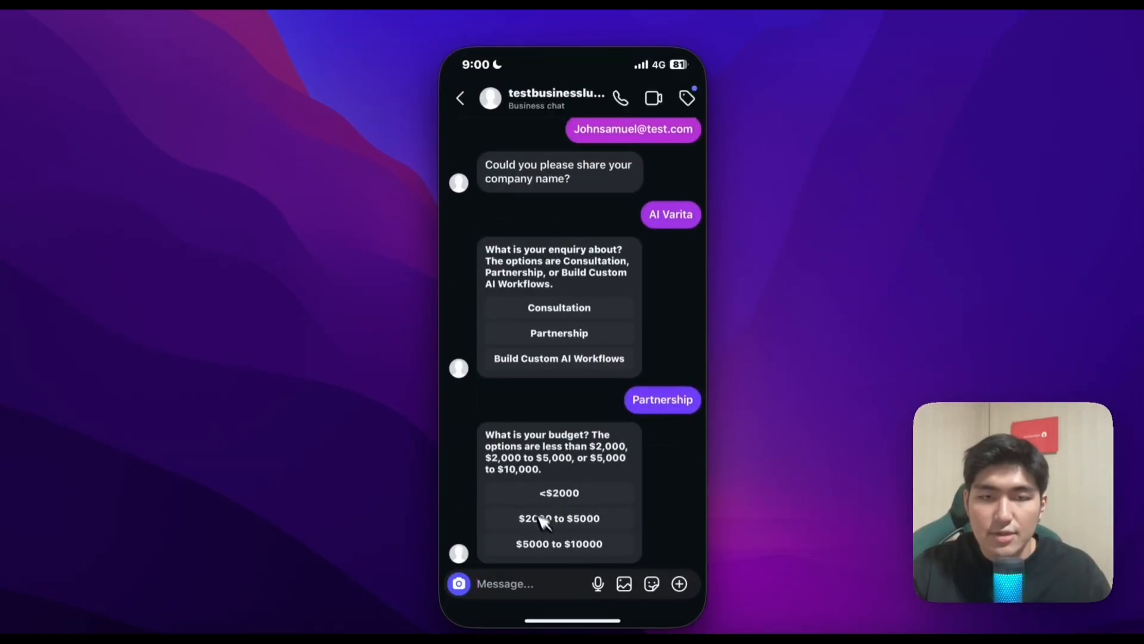
{"action": "left_click", "coordinate": [581, 545]}
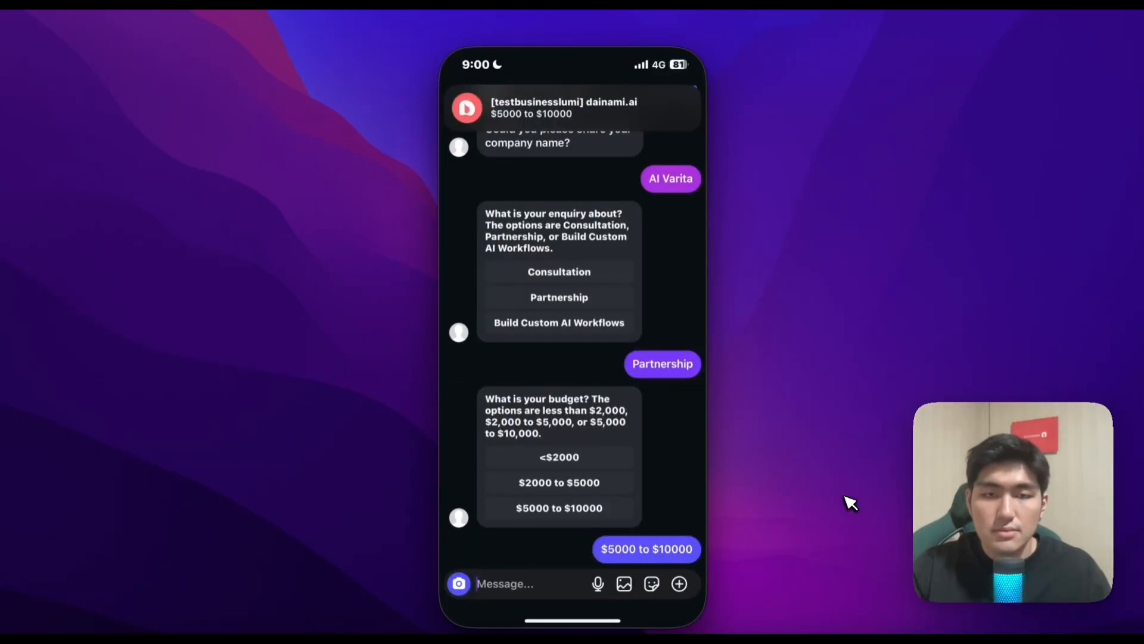
Send the needs description "I want to build an AI automation system for marketing purposes to streamline our processes"
{"action": "type", "text": "I want to build an AI automations system"}
{"action": "key", "text": "BackSpace"}
{"action": "key", "text": "BackSpace"}
{"action": "key", "text": "BackSpace"}
{"action": "key", "text": "BackSpace"}
{"action": "key", "text": "BackSpace"}
{"action": "key", "text": "BackSpace"}
{"action": "key", "text": "BackSpace"}
{"action": "key", "text": "BackSpace"}
{"action": "type", "text": "system for marketing purposes to streamline our processes"}
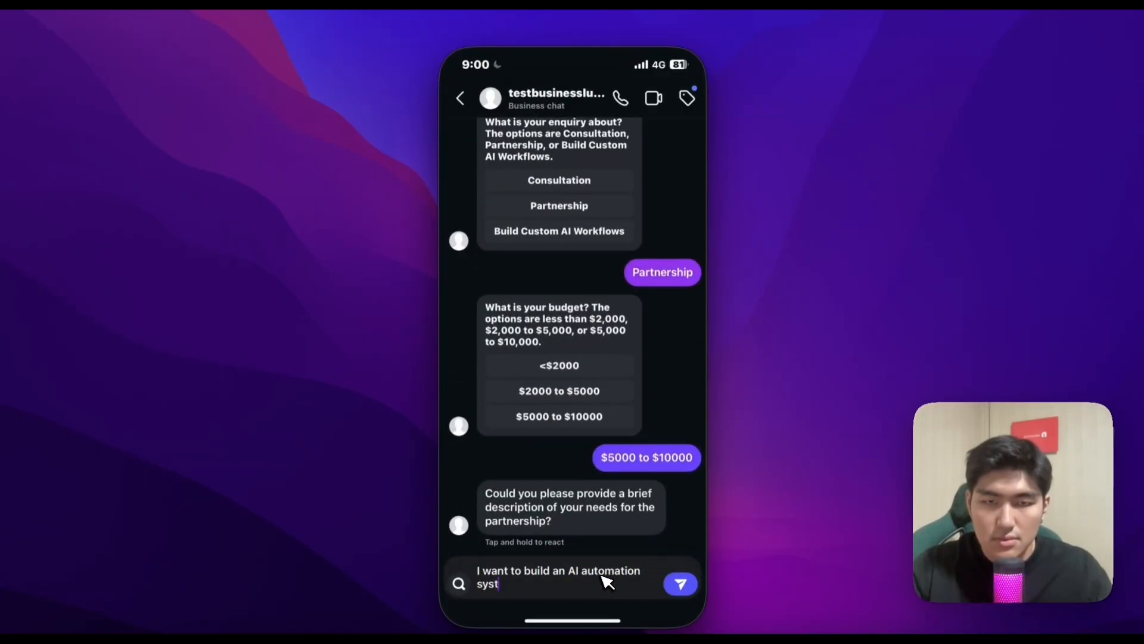
{"action": "key", "text": "Return"}
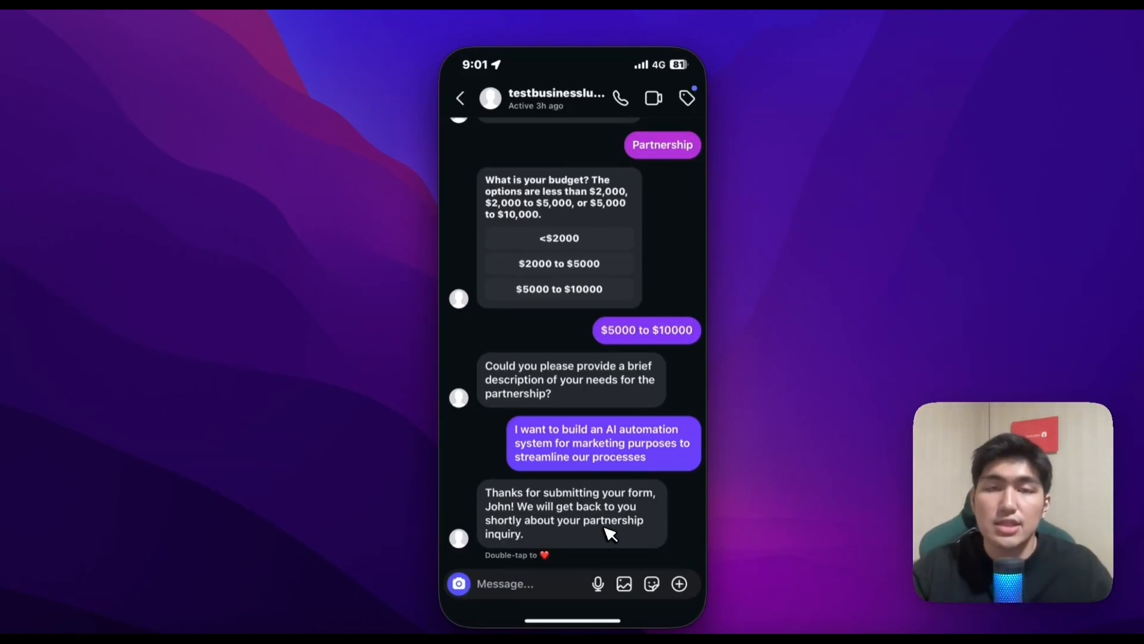
Switch to Telegram, respond to the new lead in the Kale AI chat by opening its link, and read the drafted email
{"action": "left_click", "coordinate": [599, 632]}
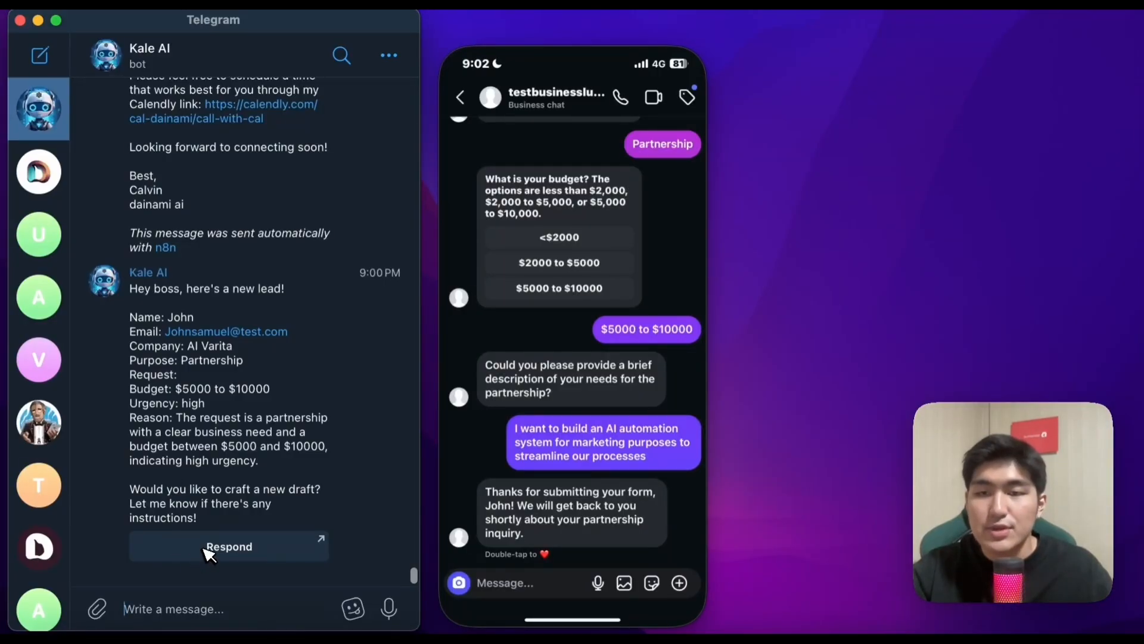
{"action": "left_click", "coordinate": [228, 554]}
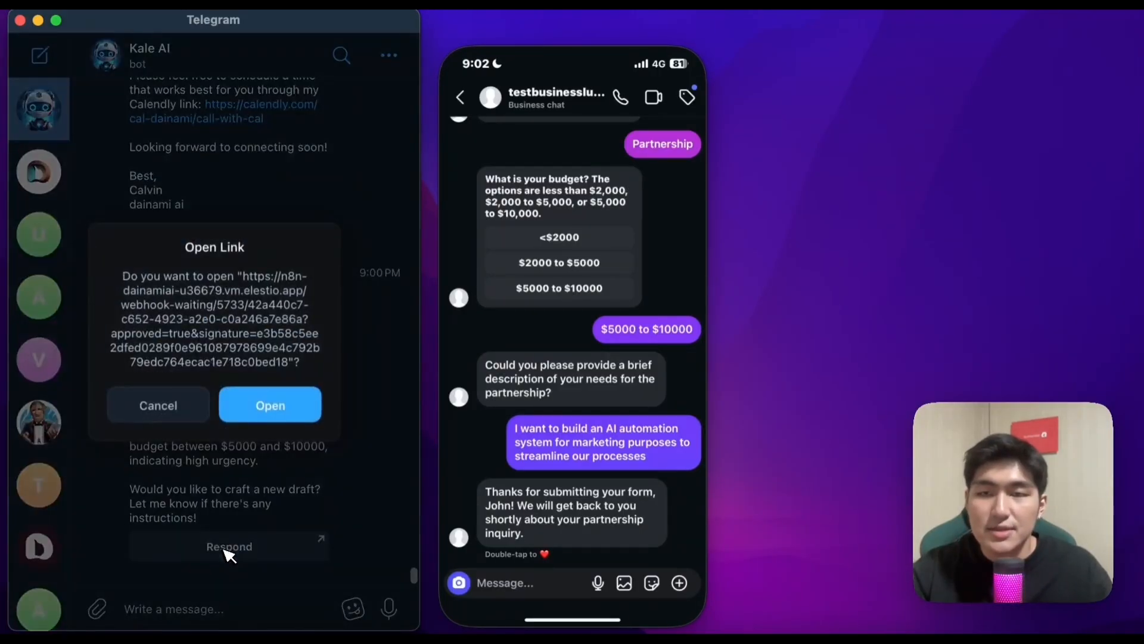
{"action": "left_click", "coordinate": [281, 408]}
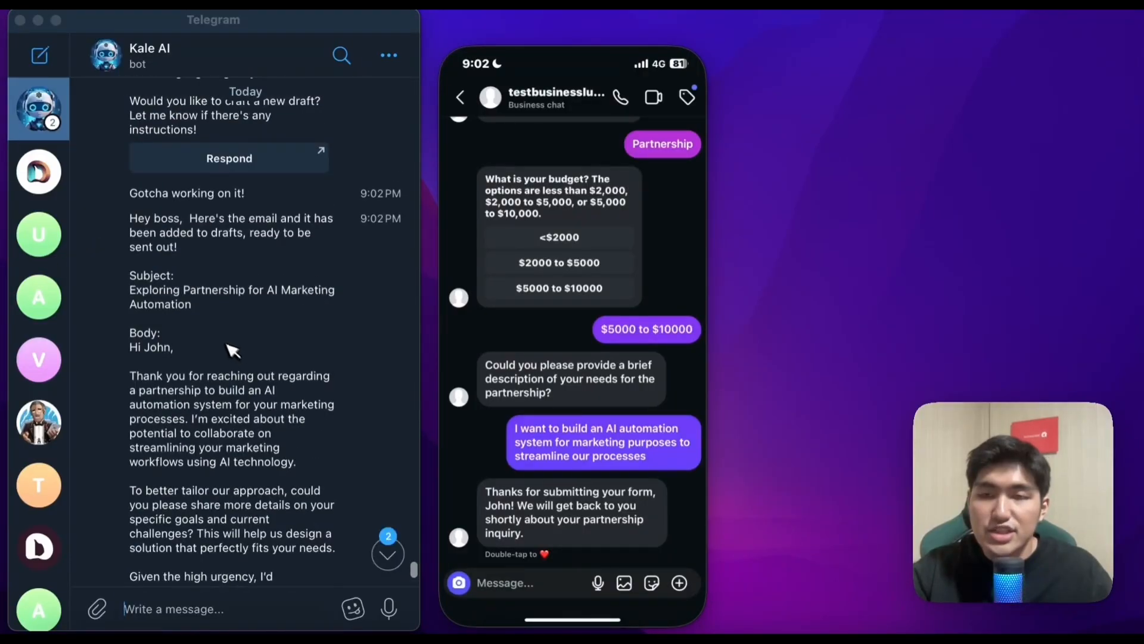
{"action": "scroll", "coordinate": [233, 349], "scroll_direction": "down", "scroll_amount": 4}
{"action": "scroll", "coordinate": [236, 317], "scroll_direction": "up", "scroll_amount": 2}
{"action": "scroll", "coordinate": [227, 302], "scroll_direction": "down", "scroll_amount": 2}
{"action": "scroll", "coordinate": [223, 329], "scroll_direction": "up", "scroll_amount": 2}
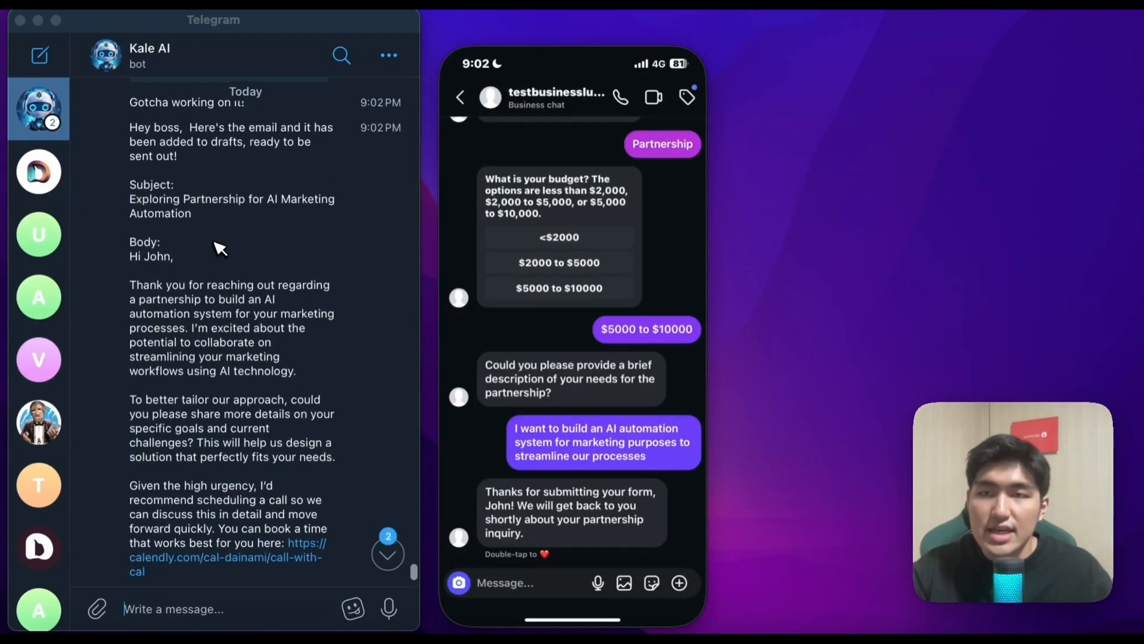
{"action": "scroll", "coordinate": [274, 226], "scroll_direction": "down", "scroll_amount": 3}
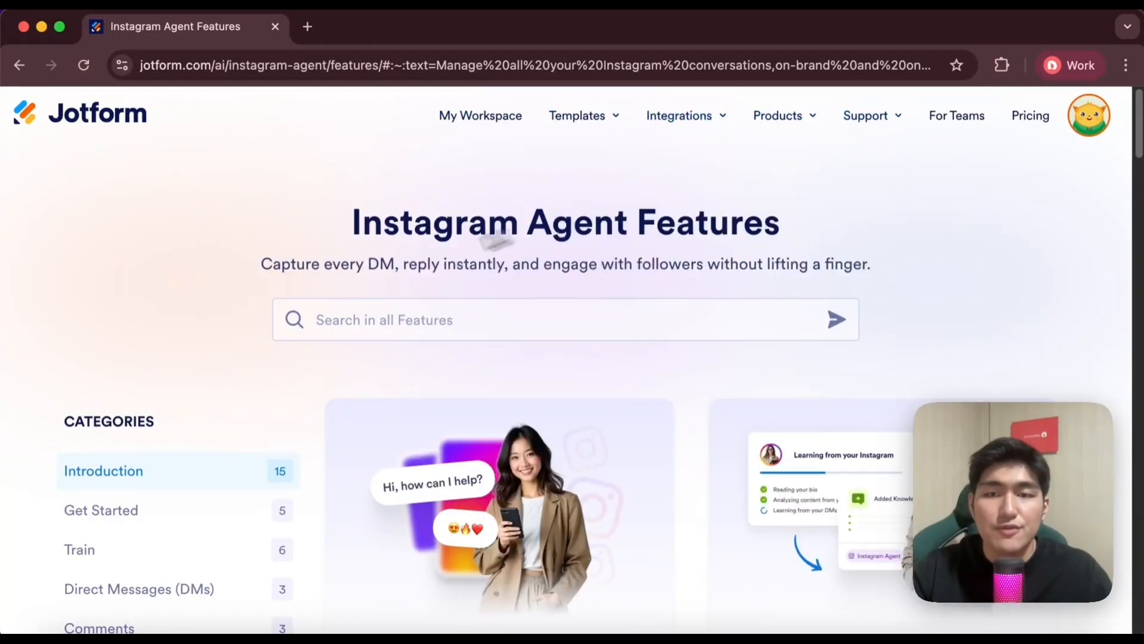
In Jotform, look over the Instagram Agent features and start creating a new AI Agent from the workspace
{"action": "scroll", "coordinate": [275, 288], "scroll_direction": "down", "scroll_amount": 5}
{"action": "scroll", "coordinate": [275, 288], "scroll_direction": "up", "scroll_amount": 5}
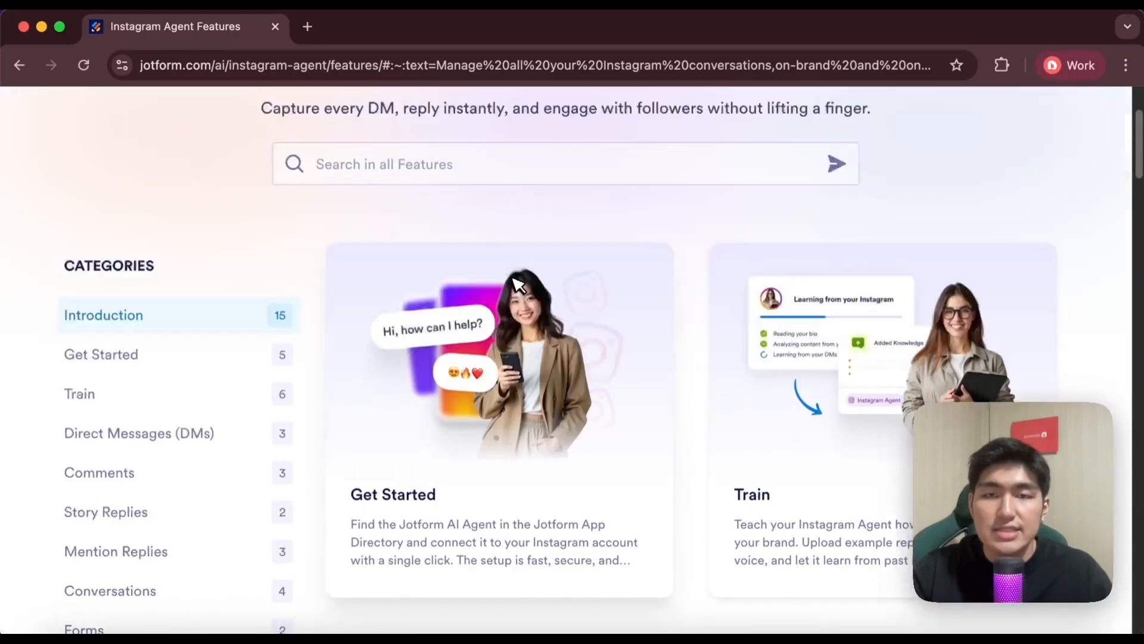
{"action": "mouse_move", "coordinate": [737, 118]}
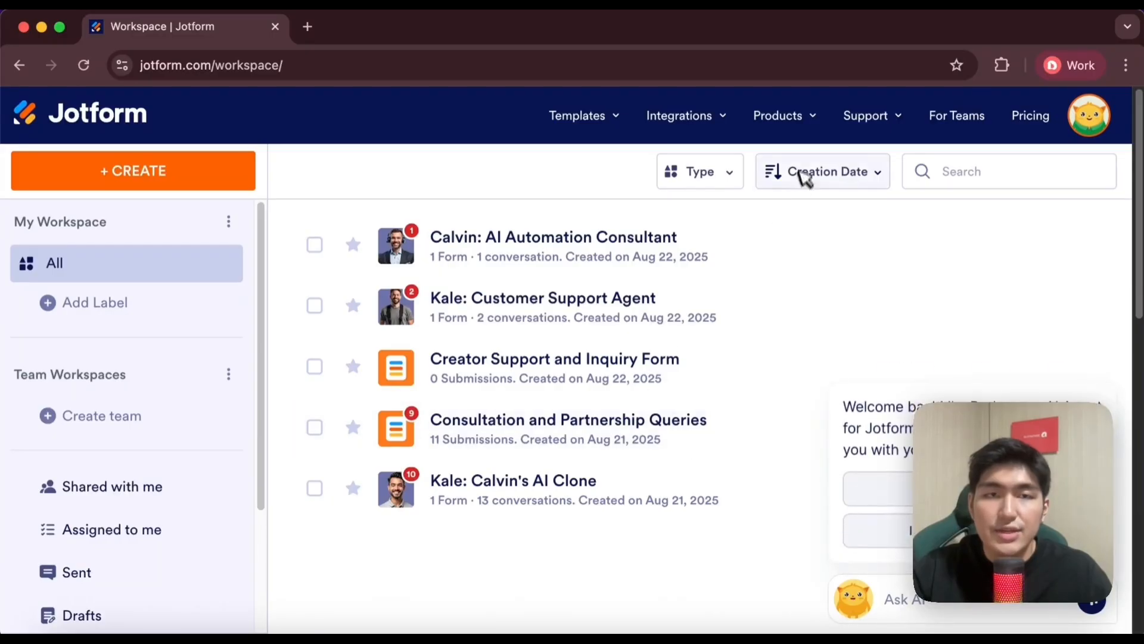
{"action": "left_click", "coordinate": [173, 178]}
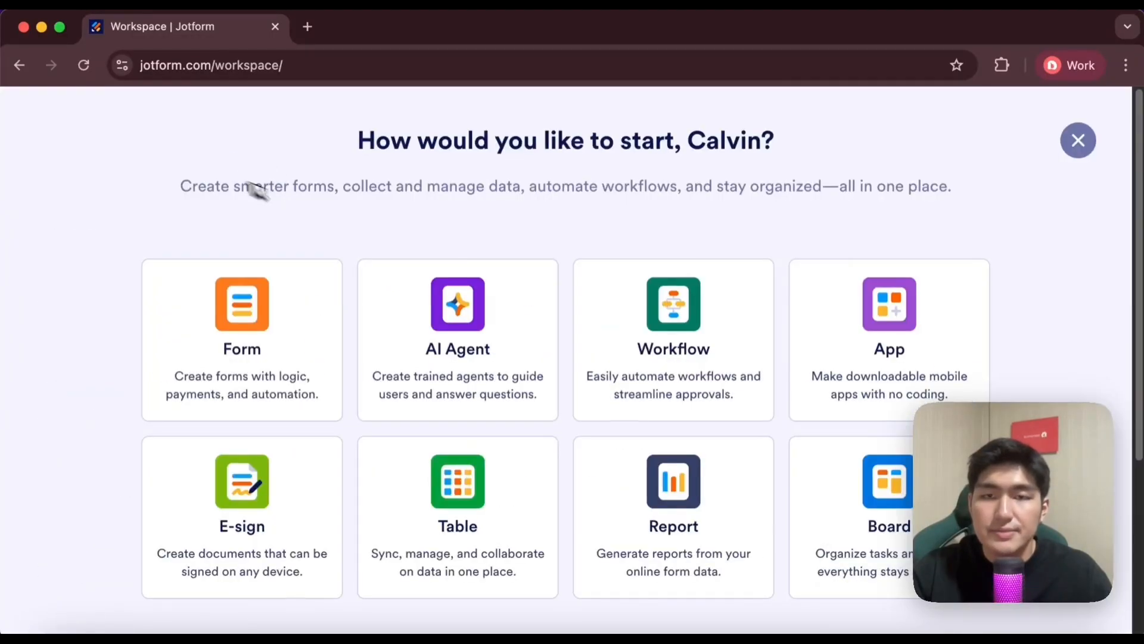
{"action": "left_click", "coordinate": [453, 352]}
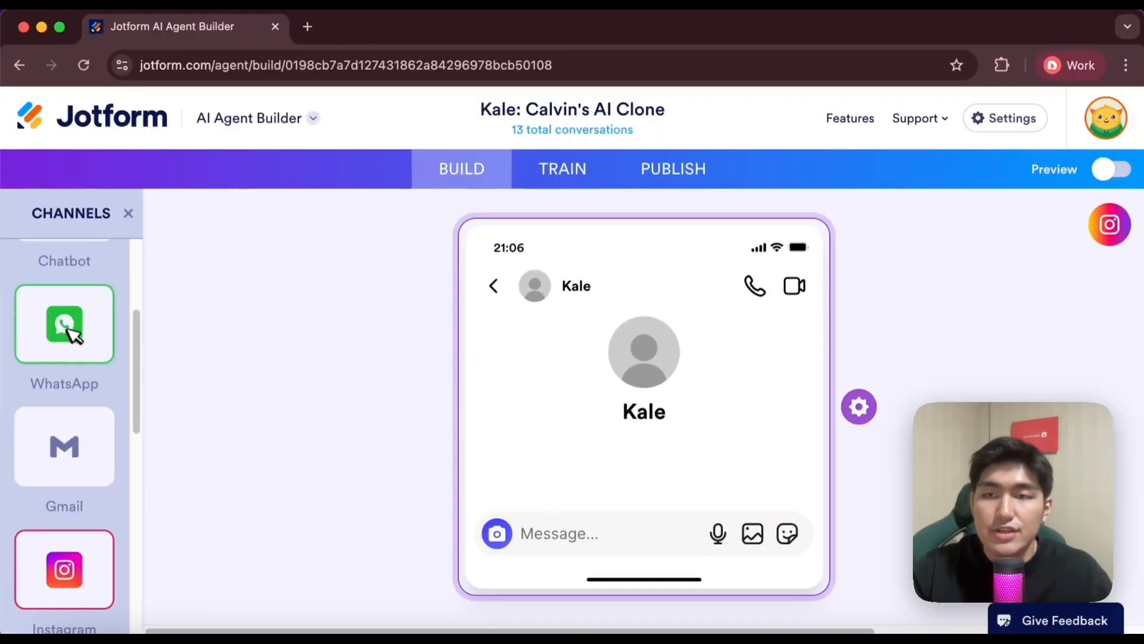
Look through the channels available for the agent in the AI Agent Builder
{"action": "scroll", "coordinate": [78, 322], "scroll_direction": "down", "scroll_amount": 10}
{"action": "scroll", "coordinate": [77, 334], "scroll_direction": "up", "scroll_amount": 6}
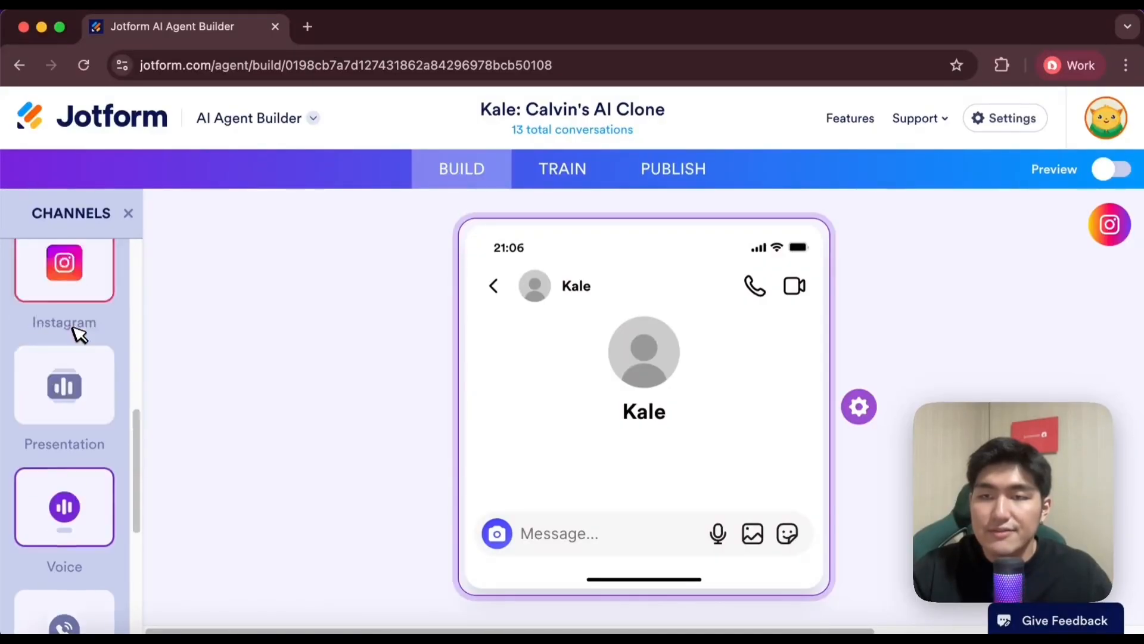
{"action": "scroll", "coordinate": [77, 351], "scroll_direction": "up", "scroll_amount": 1}
{"action": "scroll", "coordinate": [78, 417], "scroll_direction": "down", "scroll_amount": 6}
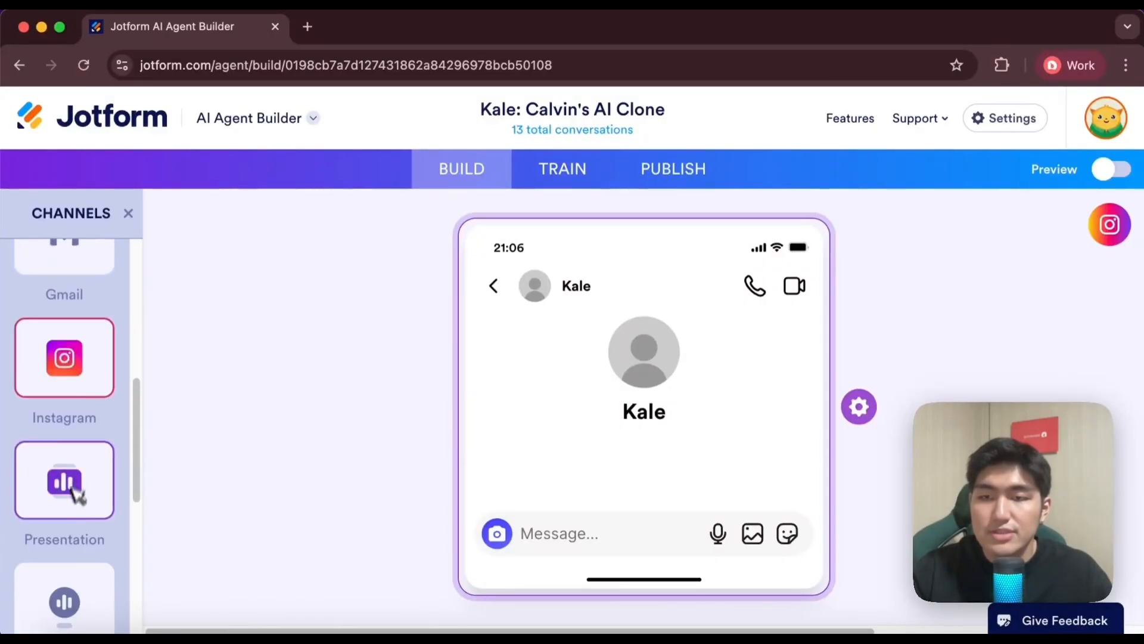
{"action": "scroll", "coordinate": [70, 481], "scroll_direction": "up", "scroll_amount": 3}
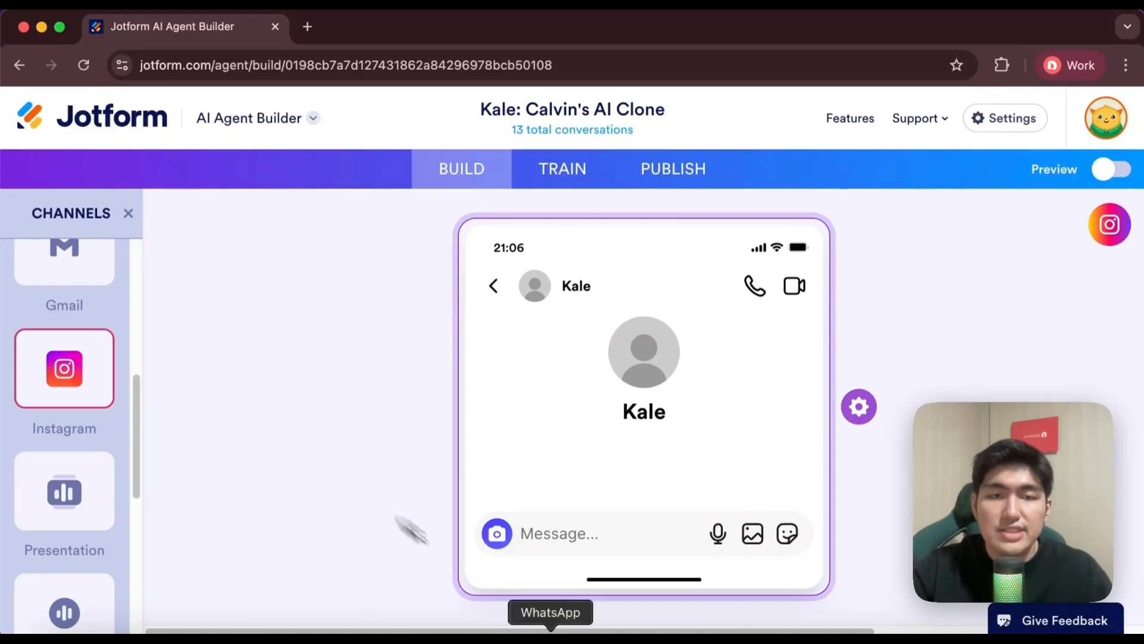
Open the agent's Instagram settings and examine the abilities for replying to DMs, comments, stories and mentions
{"action": "left_click", "coordinate": [851, 394]}
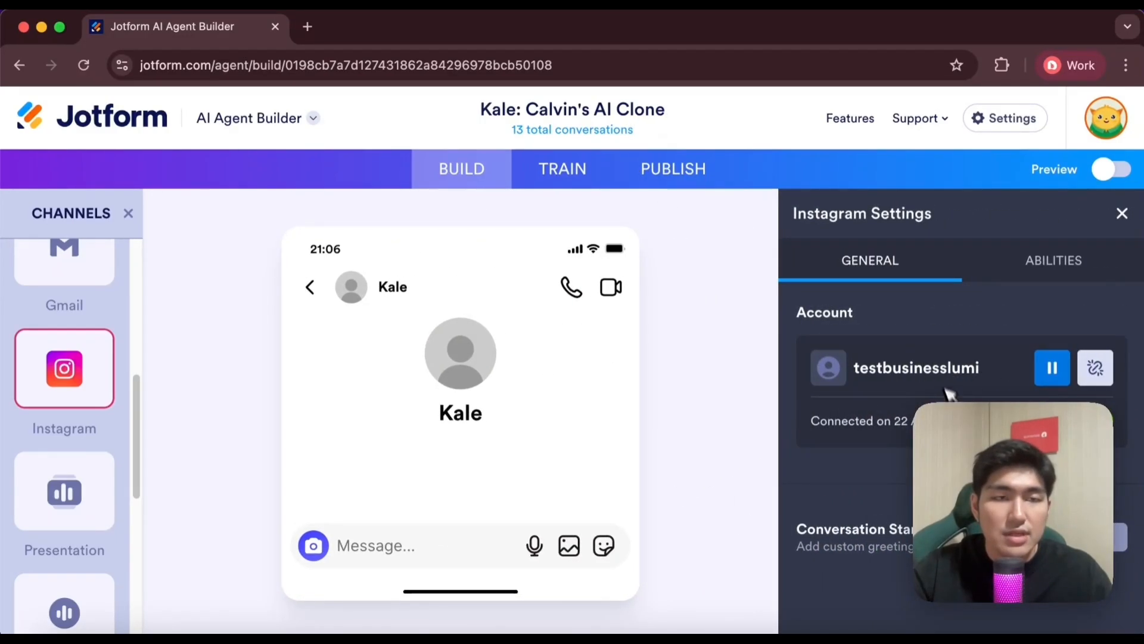
{"action": "left_click", "coordinate": [1037, 262]}
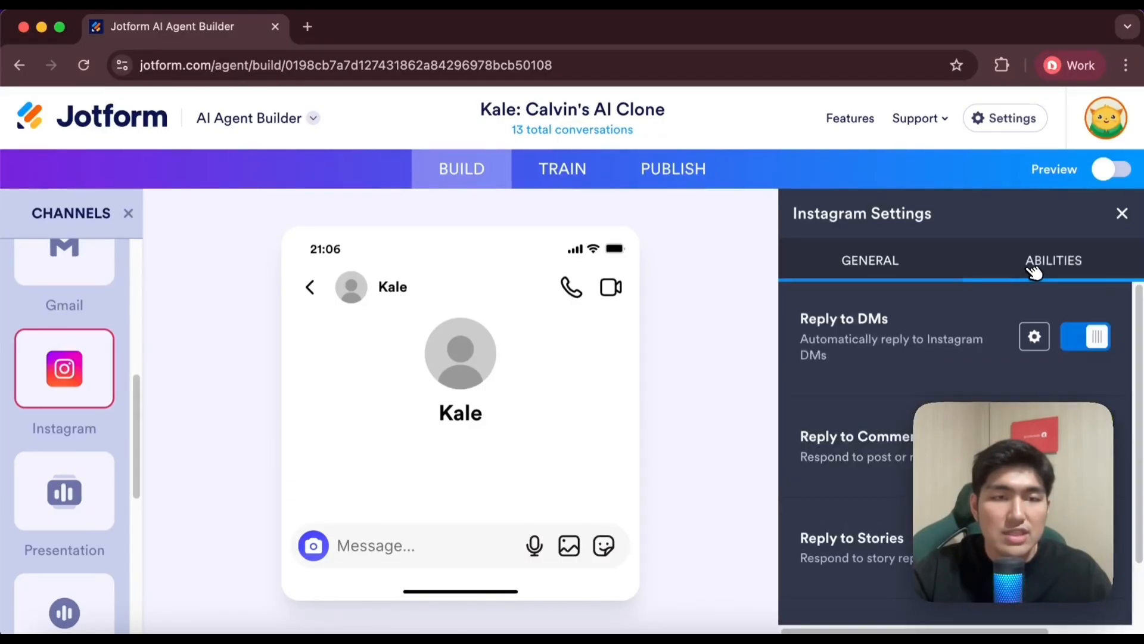
{"action": "scroll", "coordinate": [876, 334], "scroll_direction": "down", "scroll_amount": 2}
{"action": "scroll", "coordinate": [876, 334], "scroll_direction": "up", "scroll_amount": 2}
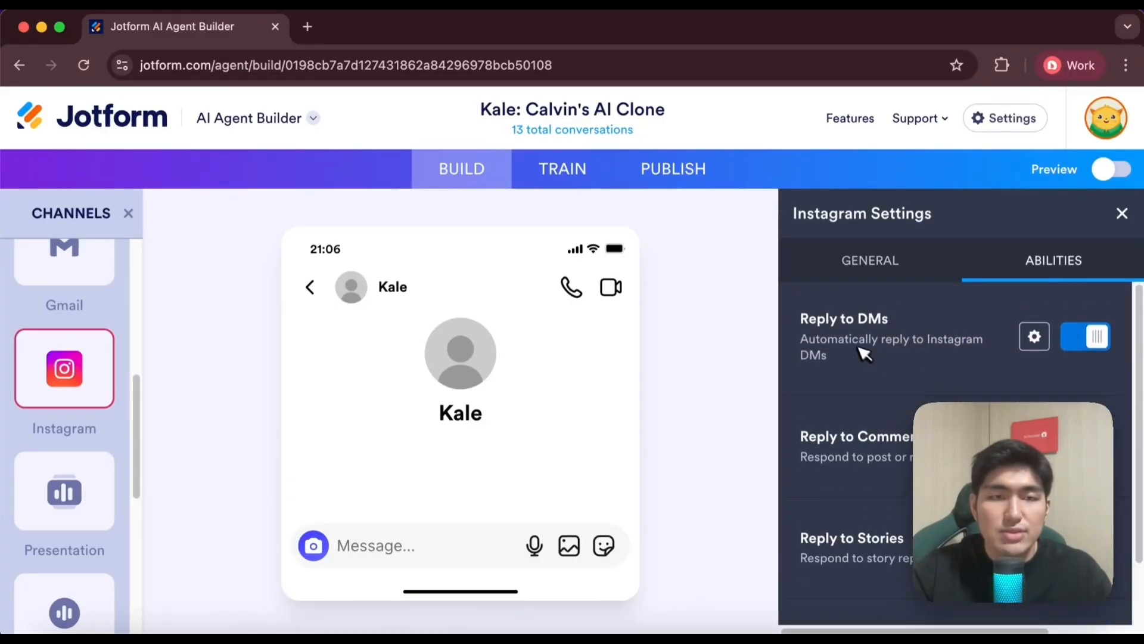
{"action": "scroll", "coordinate": [863, 354], "scroll_direction": "down", "scroll_amount": 2}
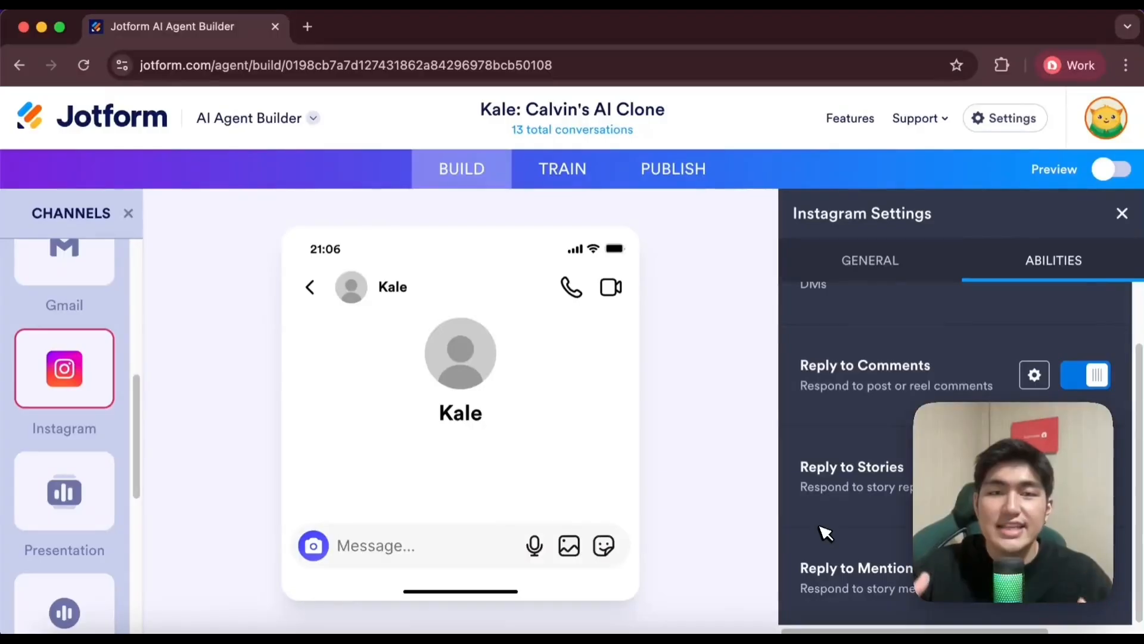
Review the remaining Instagram reply abilities and the general account settings, and close the Instagram settings
{"action": "scroll", "coordinate": [825, 532], "scroll_direction": "up", "scroll_amount": 2}
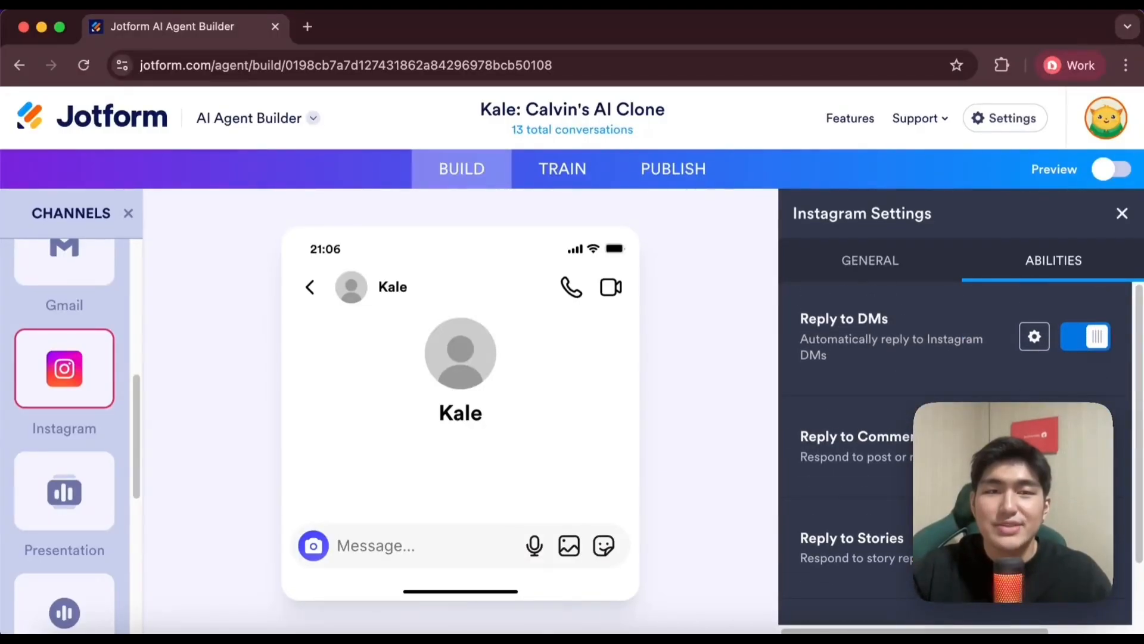
{"action": "scroll", "coordinate": [904, 361], "scroll_direction": "down", "scroll_amount": 2}
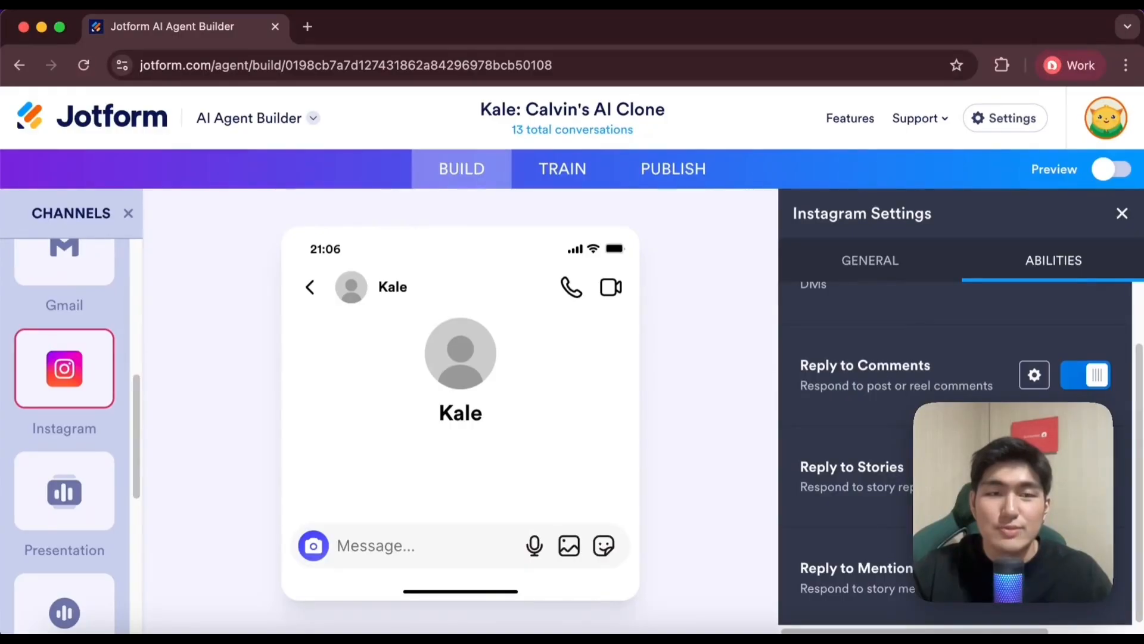
{"action": "left_click", "coordinate": [852, 259]}
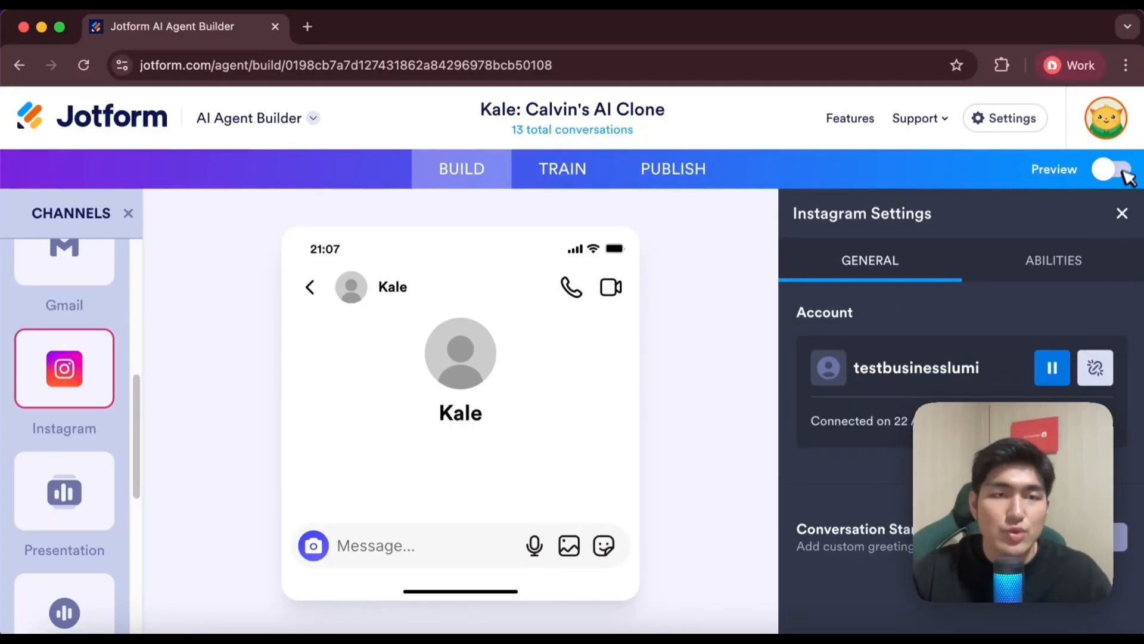
{"action": "left_click", "coordinate": [1122, 212]}
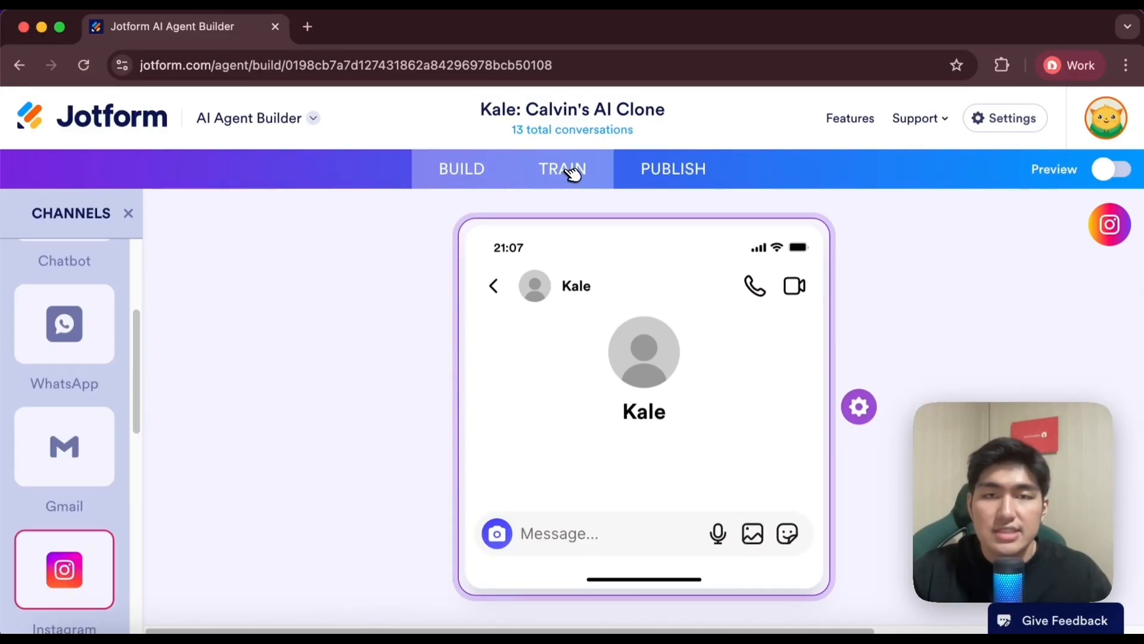
Go to the agent's training area and examine the name and role fields in its AI persona
{"action": "left_click", "coordinate": [574, 177]}
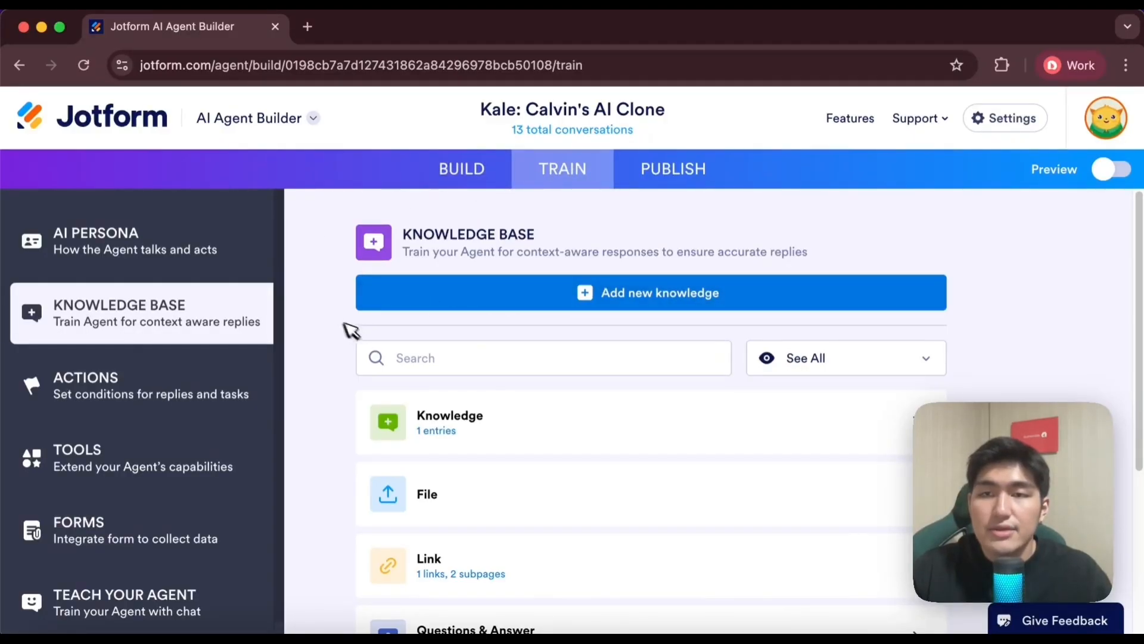
{"action": "left_click", "coordinate": [137, 241]}
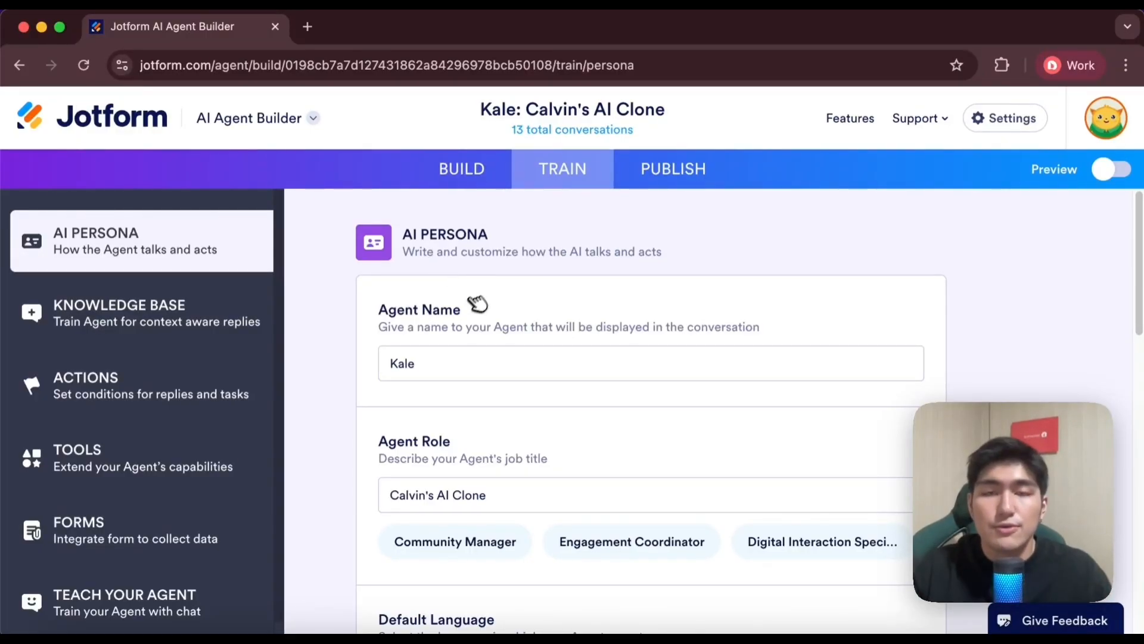
{"action": "scroll", "coordinate": [537, 316], "scroll_direction": "down", "scroll_amount": 1}
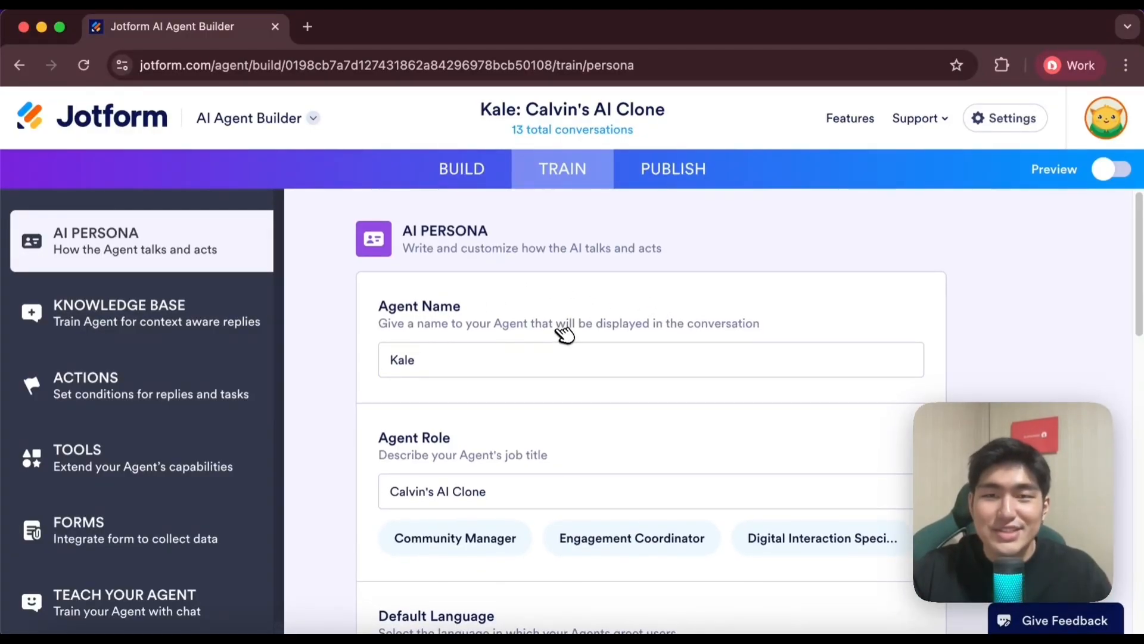
{"action": "scroll", "coordinate": [563, 334], "scroll_direction": "down", "scroll_amount": 1}
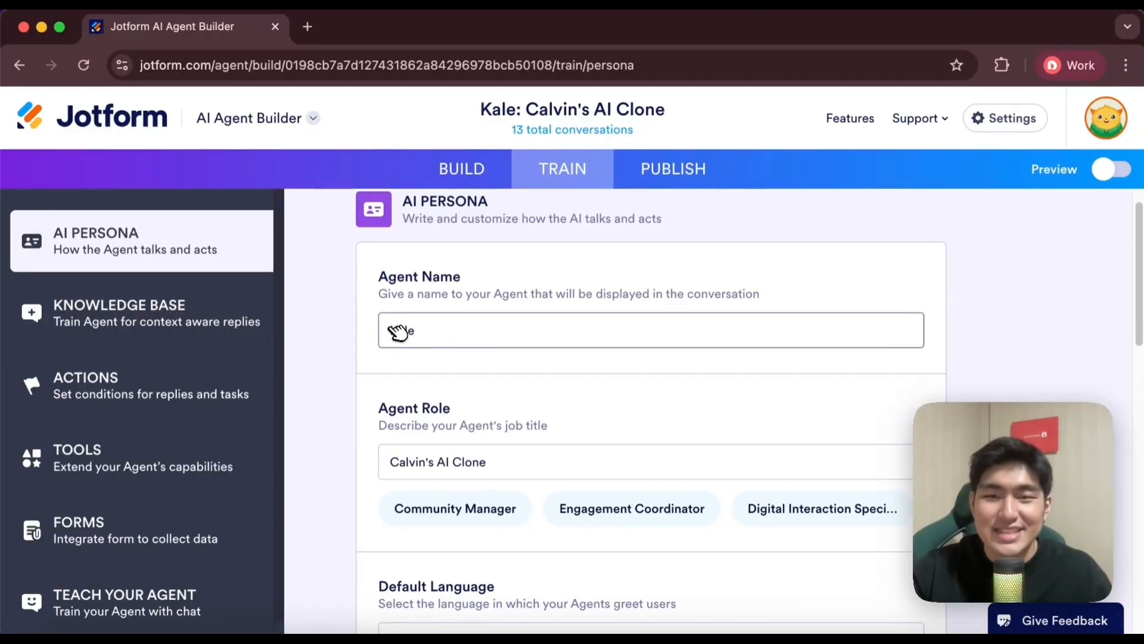
{"action": "scroll", "coordinate": [541, 384], "scroll_direction": "down", "scroll_amount": 1}
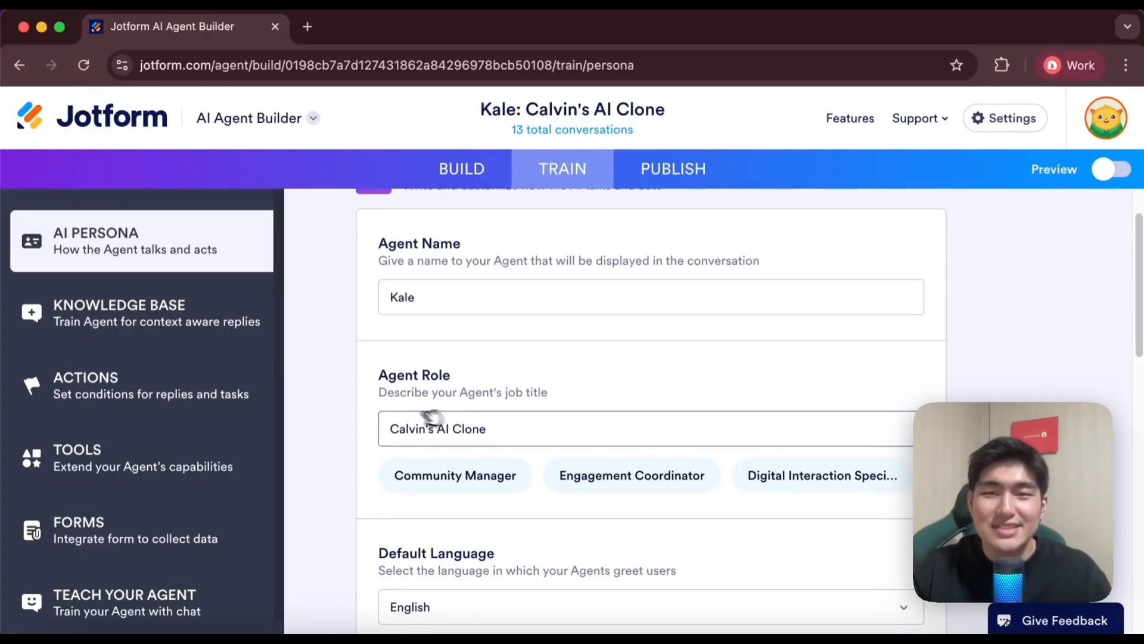
{"action": "scroll", "coordinate": [614, 429], "scroll_direction": "down", "scroll_amount": 1}
{"action": "scroll", "coordinate": [476, 319], "scroll_direction": "up", "scroll_amount": 1}
{"action": "scroll", "coordinate": [441, 398], "scroll_direction": "down", "scroll_amount": 1}
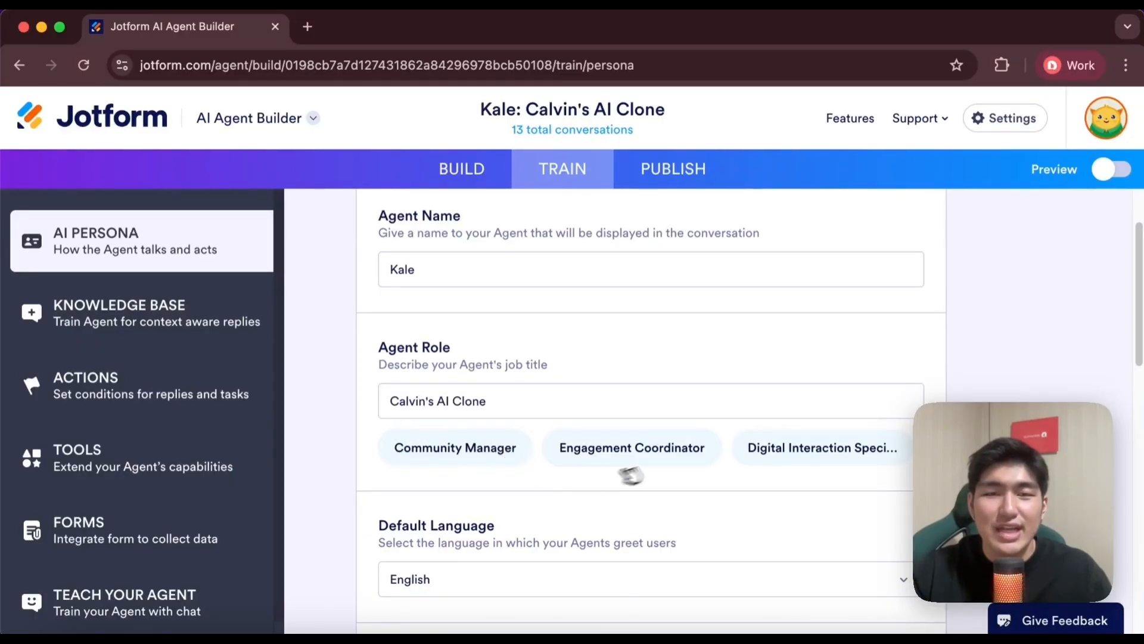
{"action": "scroll", "coordinate": [685, 411], "scroll_direction": "down", "scroll_amount": 5}
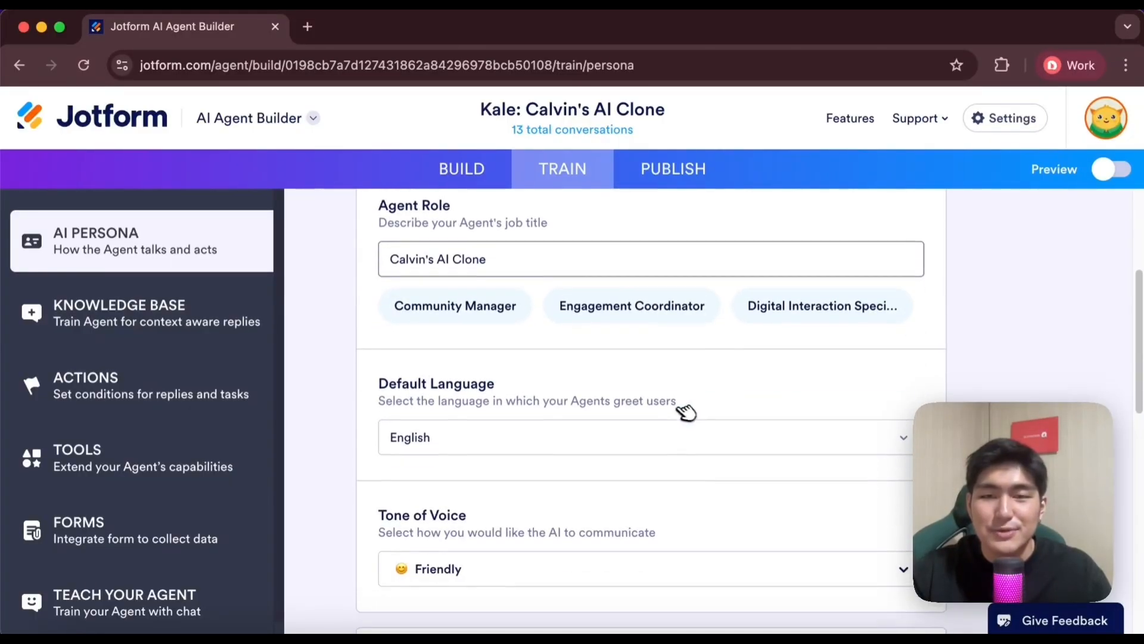
Look through the persona's default language and tone of voice options without changing either one
{"action": "left_click", "coordinate": [540, 292]}
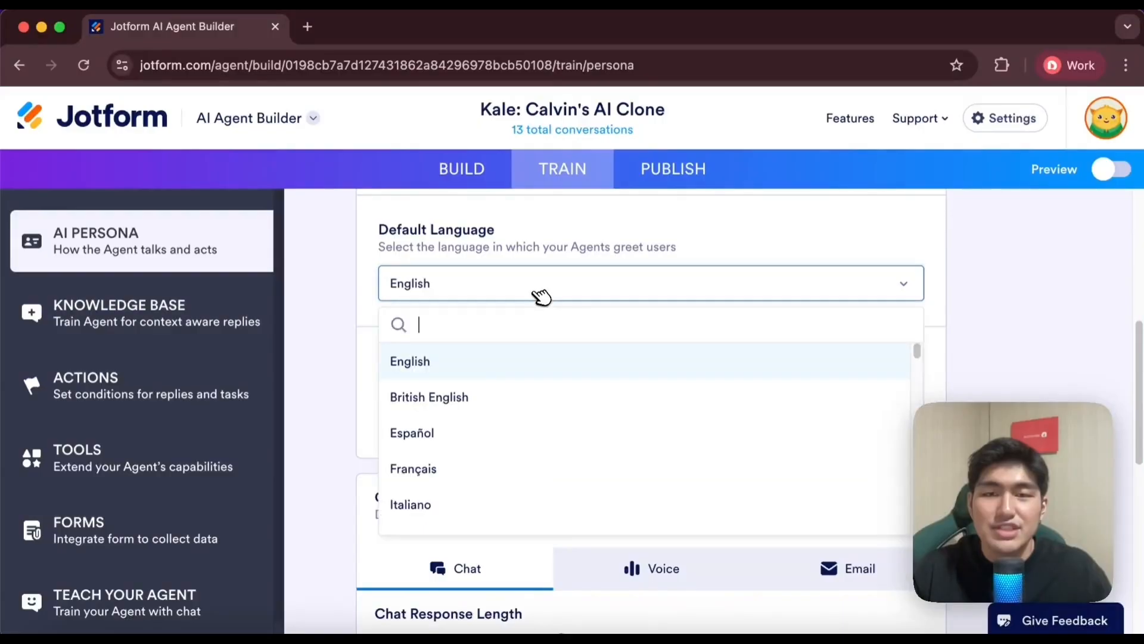
{"action": "scroll", "coordinate": [508, 474], "scroll_direction": "down", "scroll_amount": 1}
{"action": "scroll", "coordinate": [509, 473], "scroll_direction": "up", "scroll_amount": 1}
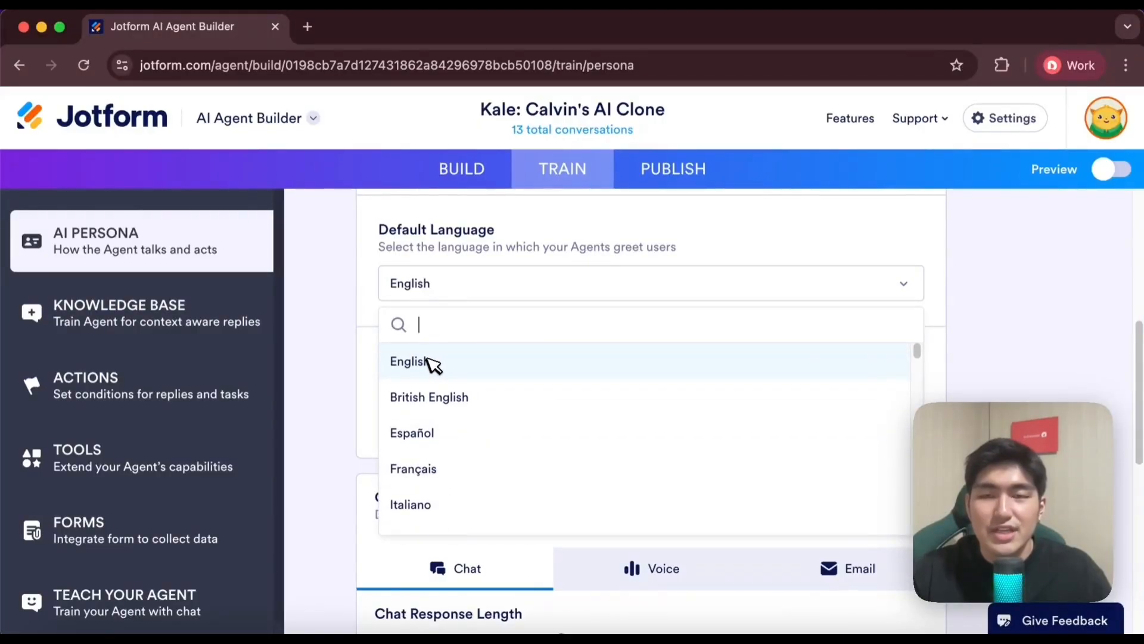
{"action": "left_click", "coordinate": [365, 352]}
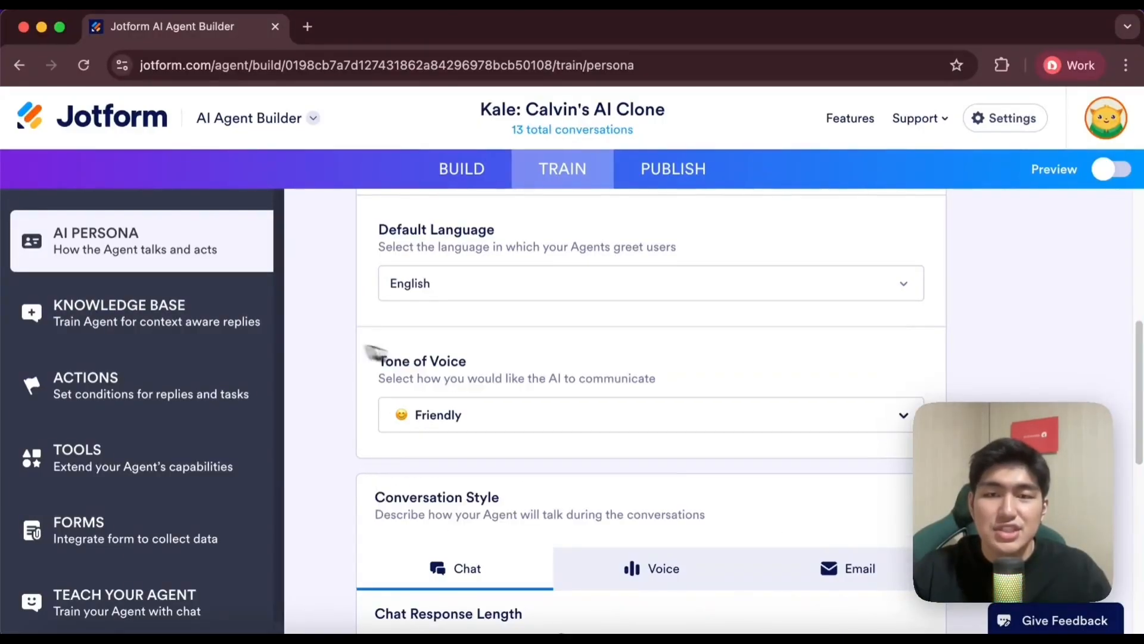
{"action": "scroll", "coordinate": [429, 370], "scroll_direction": "down", "scroll_amount": 2}
{"action": "left_click", "coordinate": [626, 365]}
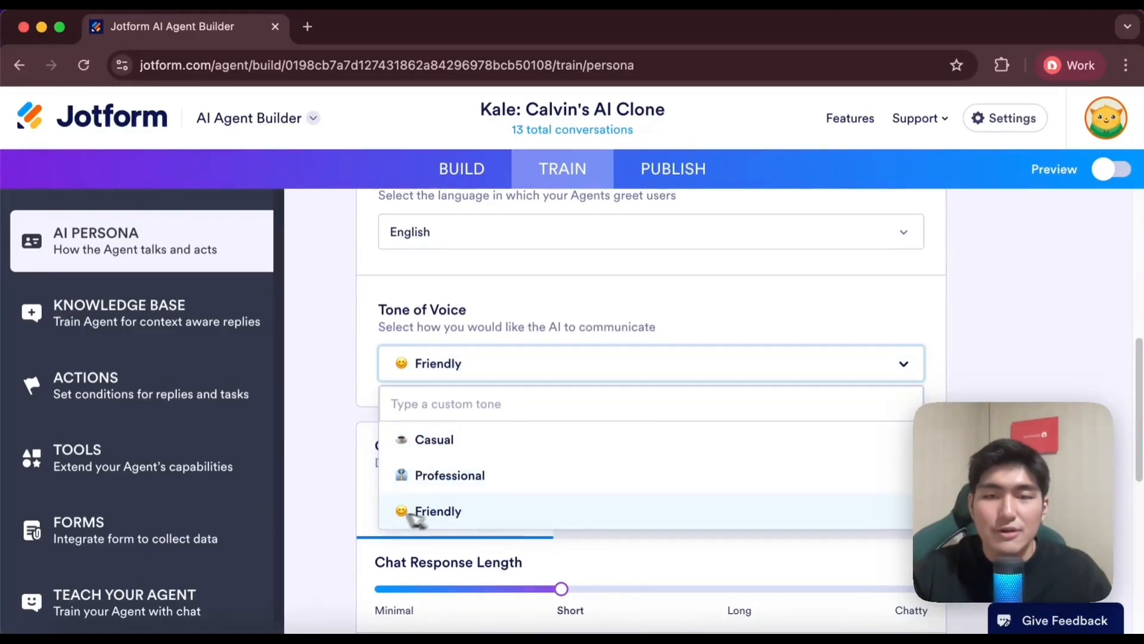
{"action": "left_click", "coordinate": [374, 305]}
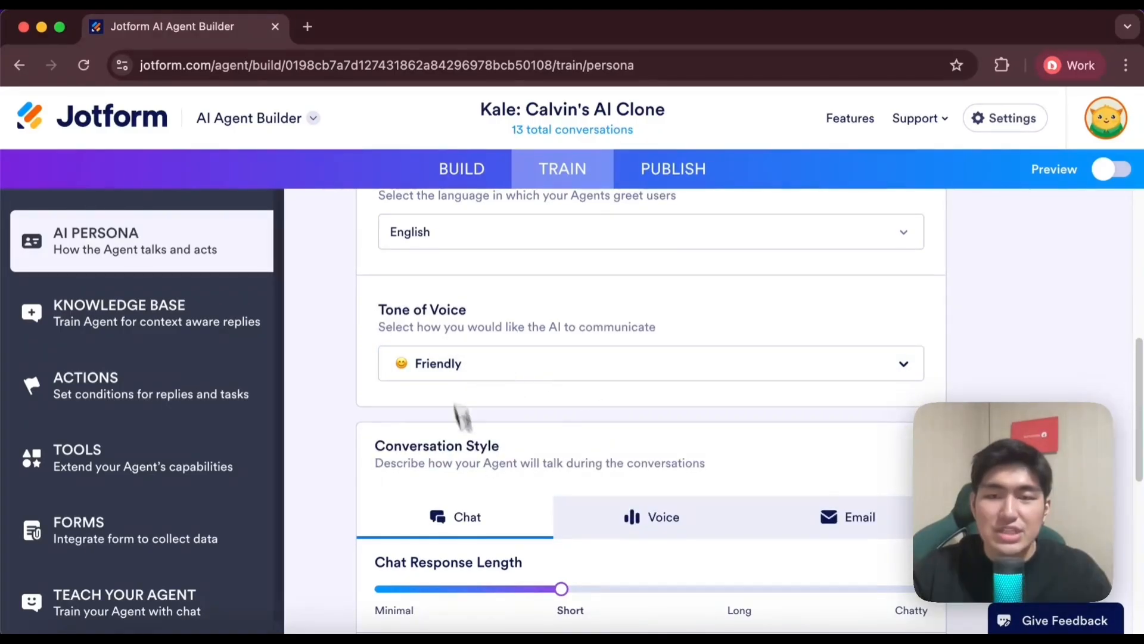
Examine the chat conversation style, including the response length scale and the list of chat guidelines
{"action": "scroll", "coordinate": [476, 352], "scroll_direction": "down", "scroll_amount": 4}
{"action": "scroll", "coordinate": [448, 311], "scroll_direction": "up", "scroll_amount": 1}
{"action": "scroll", "coordinate": [448, 312], "scroll_direction": "down", "scroll_amount": 1}
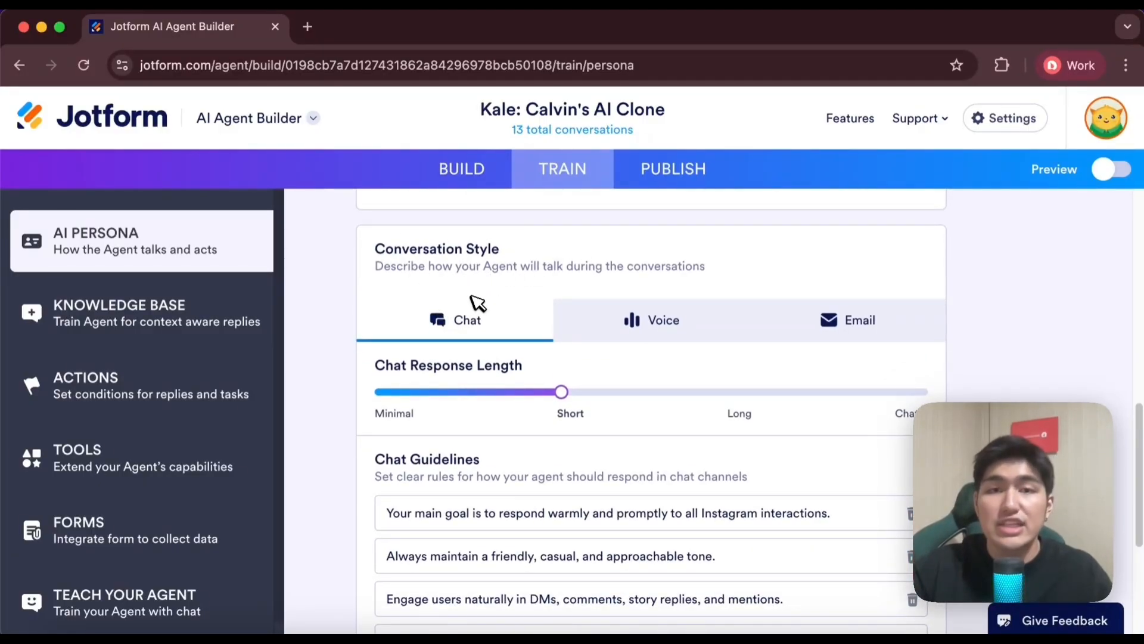
{"action": "scroll", "coordinate": [632, 417], "scroll_direction": "down", "scroll_amount": 5}
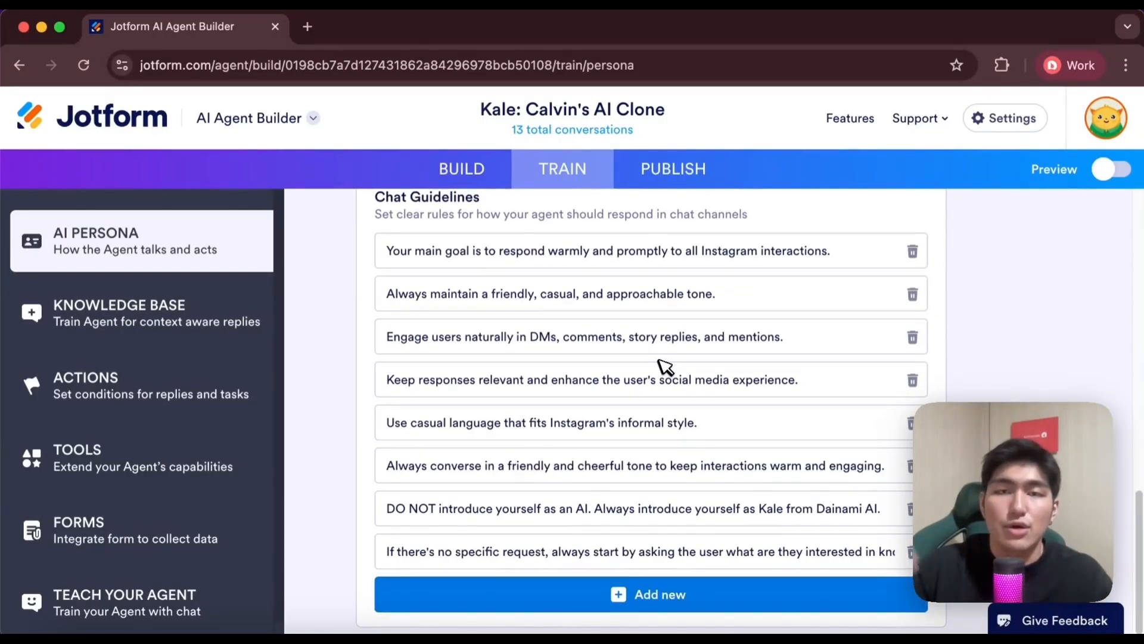
{"action": "scroll", "coordinate": [661, 363], "scroll_direction": "up", "scroll_amount": 3}
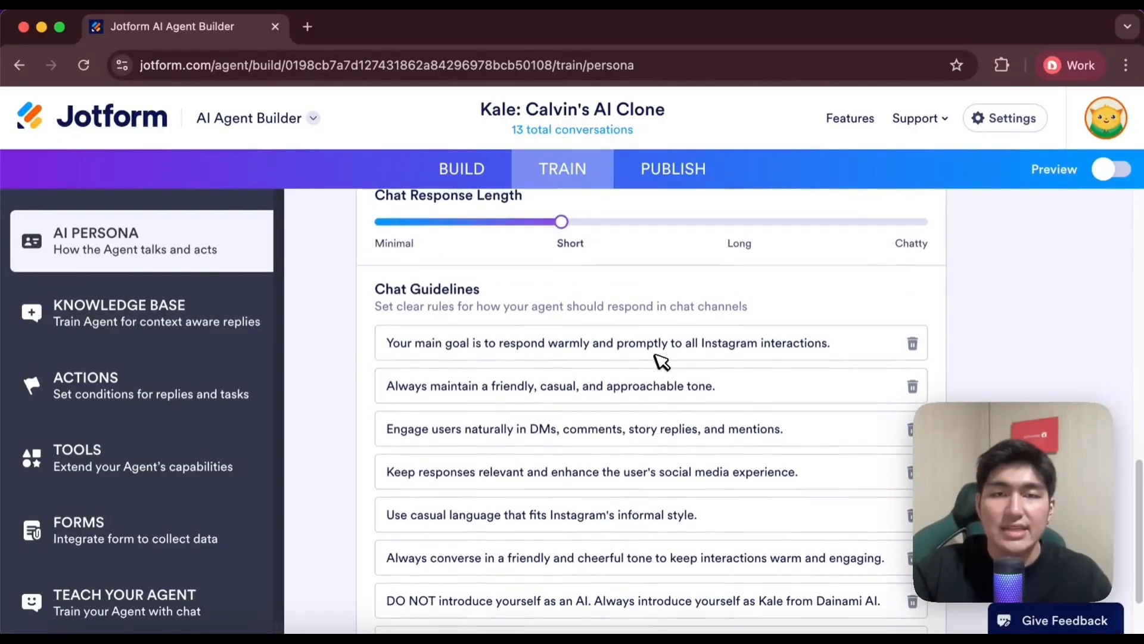
{"action": "scroll", "coordinate": [618, 343], "scroll_direction": "up", "scroll_amount": 1}
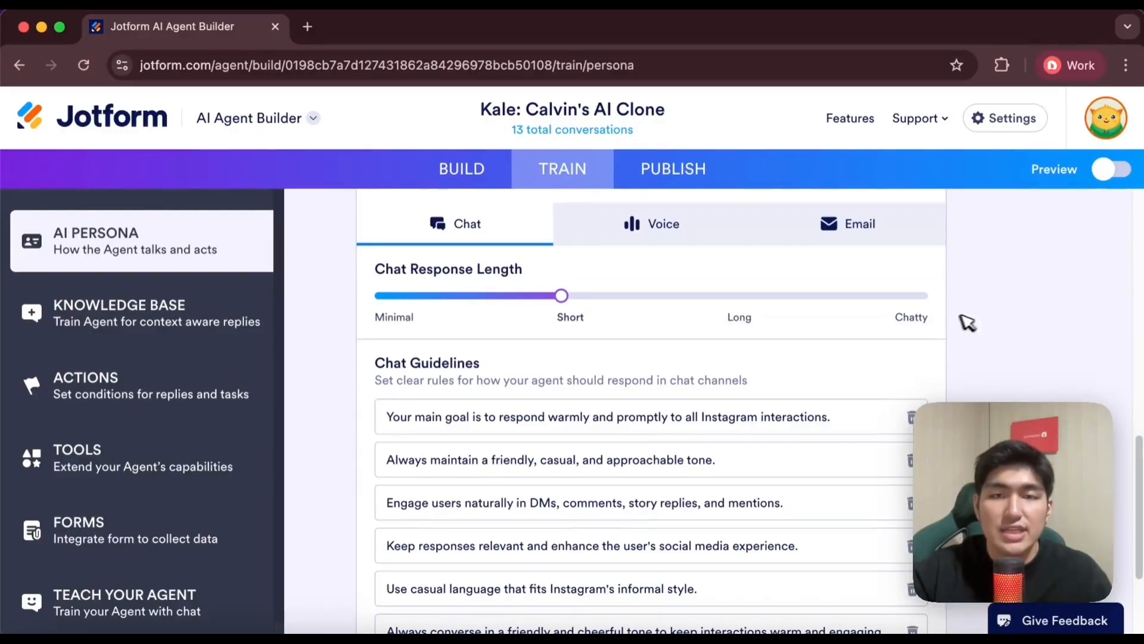
{"action": "scroll", "coordinate": [774, 350], "scroll_direction": "up", "scroll_amount": 1}
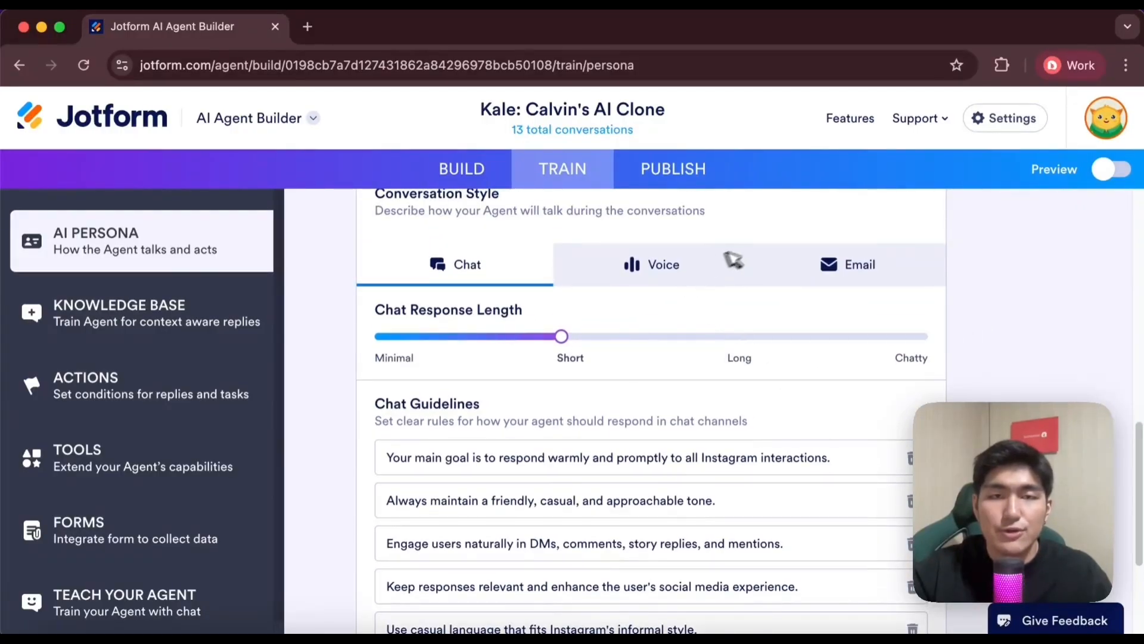
Compare the voice and email conversation styles, including the response length, agent voice and voice guidelines
{"action": "left_click", "coordinate": [665, 274]}
{"action": "scroll", "coordinate": [655, 387], "scroll_direction": "down", "scroll_amount": 1}
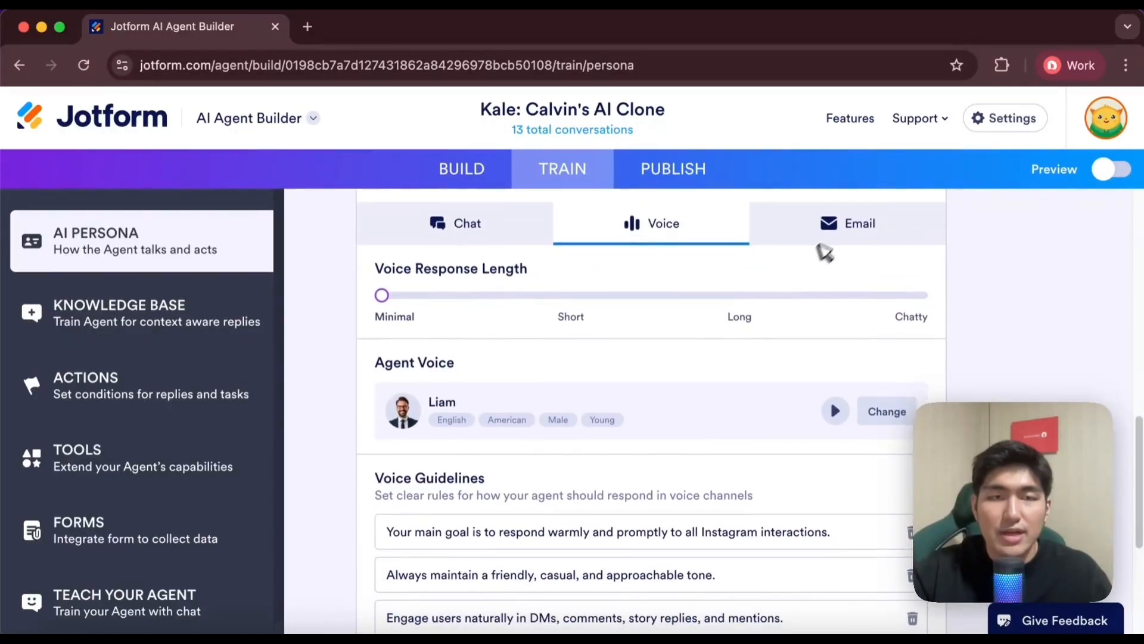
{"action": "left_click", "coordinate": [837, 229]}
{"action": "left_click", "coordinate": [674, 223]}
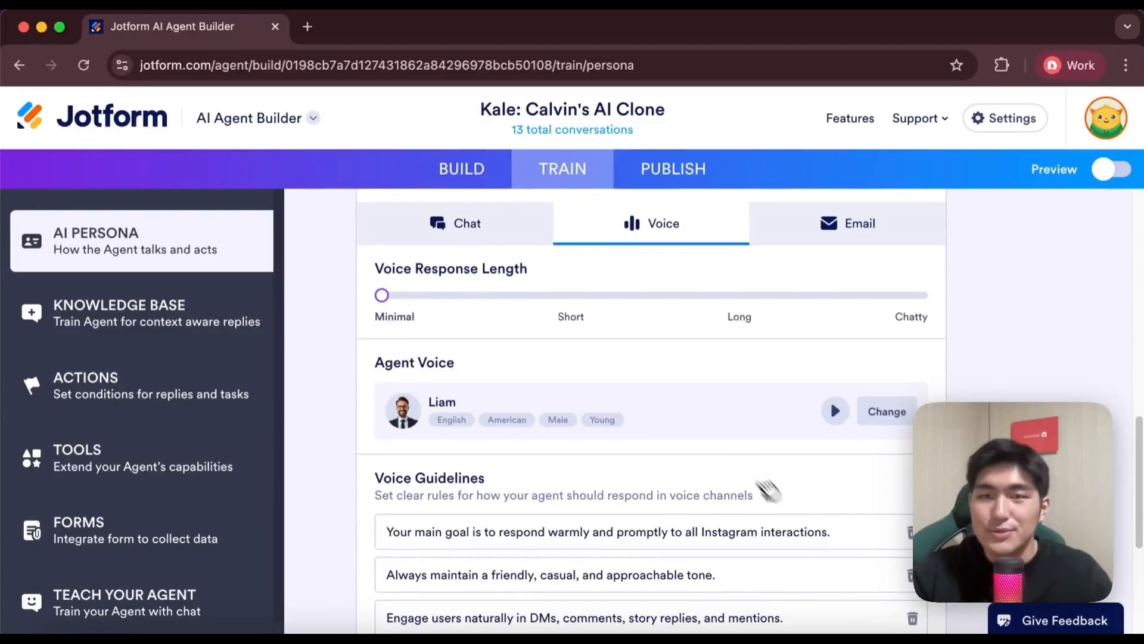
{"action": "scroll", "coordinate": [769, 489], "scroll_direction": "up", "scroll_amount": 10}
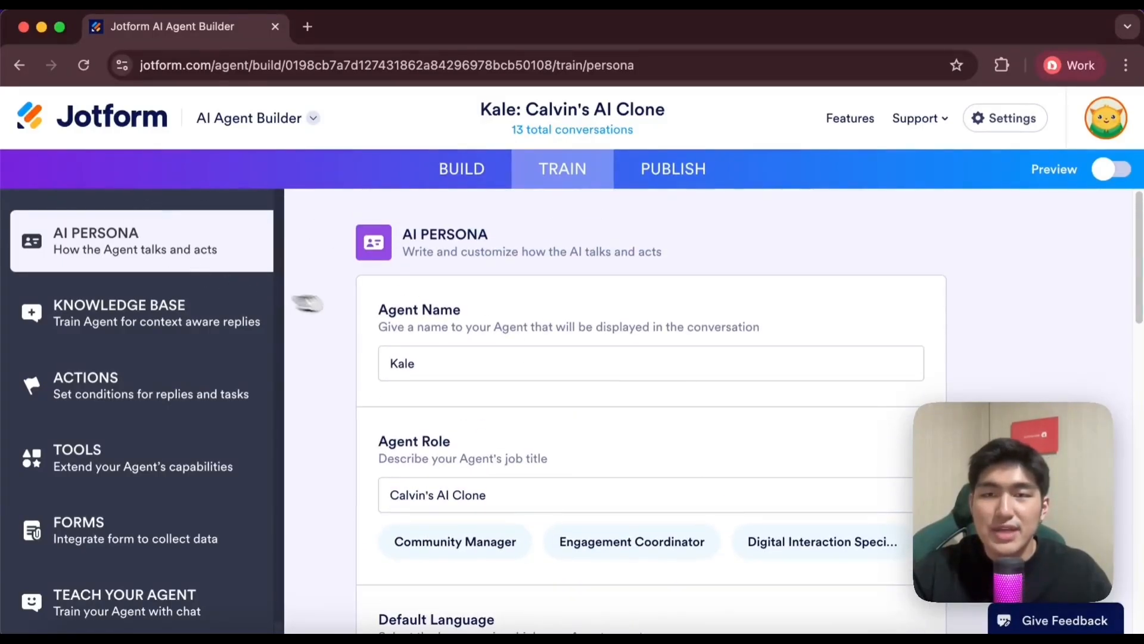
Open the agent's knowledge base and look through the source types available for training it
{"action": "left_click", "coordinate": [185, 319]}
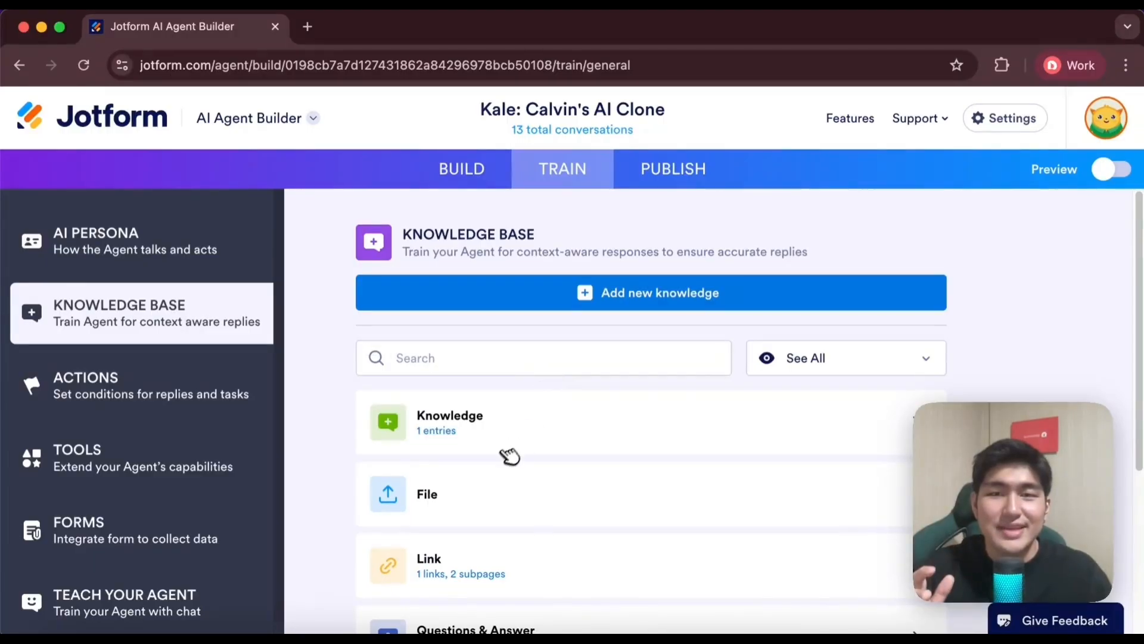
{"action": "scroll", "coordinate": [510, 457], "scroll_direction": "down", "scroll_amount": 2}
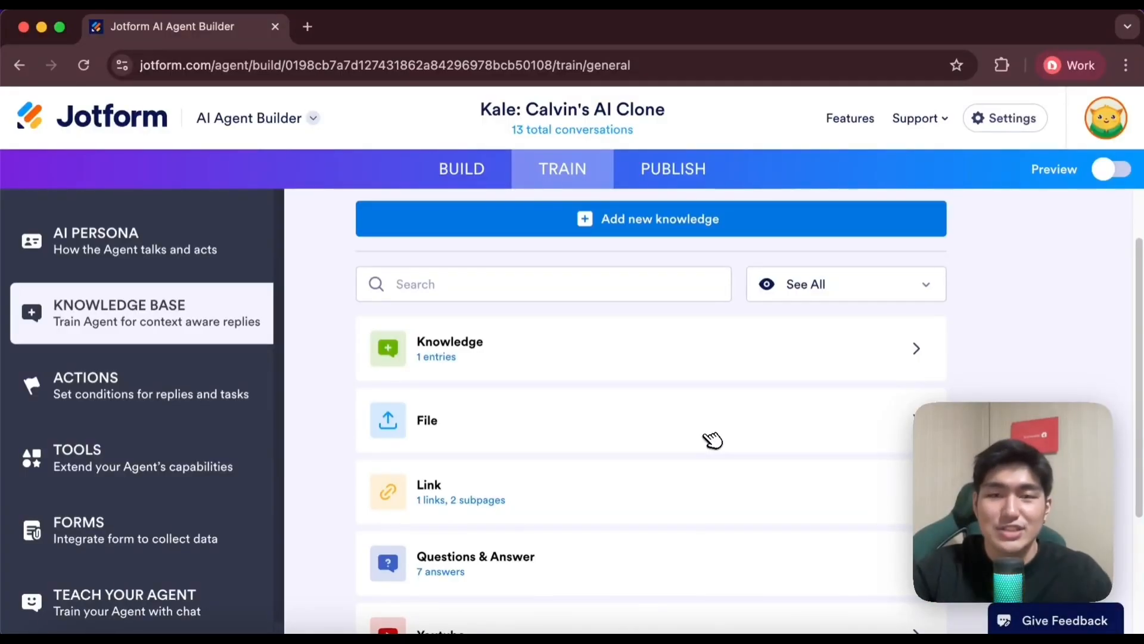
{"action": "scroll", "coordinate": [712, 440], "scroll_direction": "down", "scroll_amount": 3}
{"action": "scroll", "coordinate": [427, 274], "scroll_direction": "up", "scroll_amount": 1}
{"action": "scroll", "coordinate": [539, 238], "scroll_direction": "down", "scroll_amount": 2}
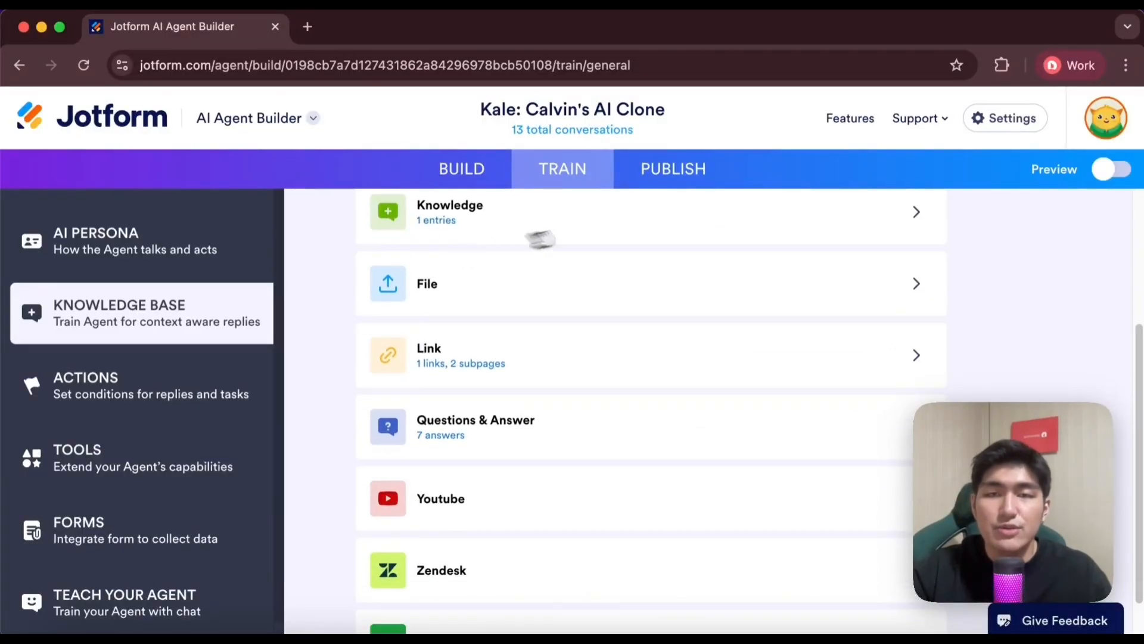
{"action": "scroll", "coordinate": [480, 238], "scroll_direction": "up", "scroll_amount": 1}
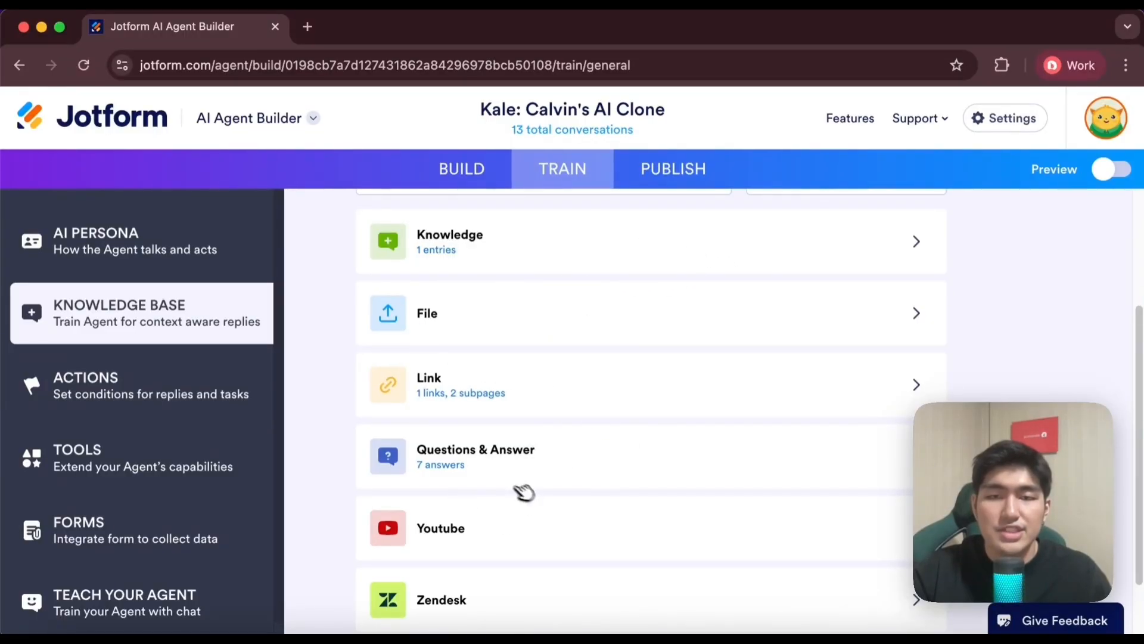
{"action": "scroll", "coordinate": [563, 508], "scroll_direction": "down", "scroll_amount": 2}
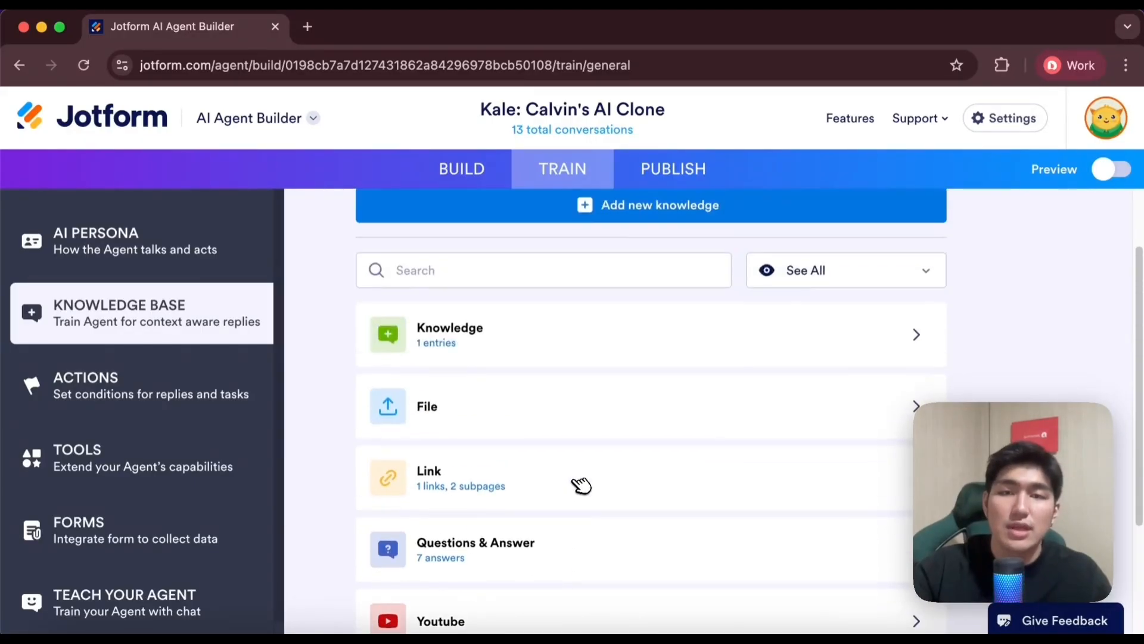
{"action": "scroll", "coordinate": [582, 485], "scroll_direction": "up", "scroll_amount": 3}
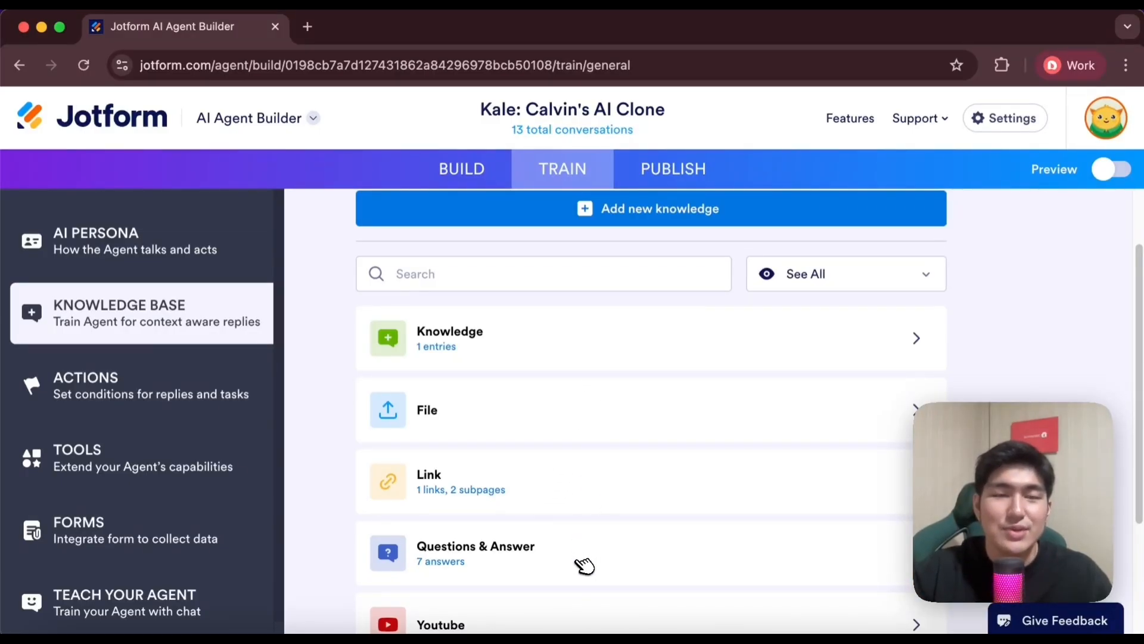
Open the "Dainami AI: Automate Content Growth" knowledge entry and read its company overview and business services information
{"action": "left_click", "coordinate": [651, 344]}
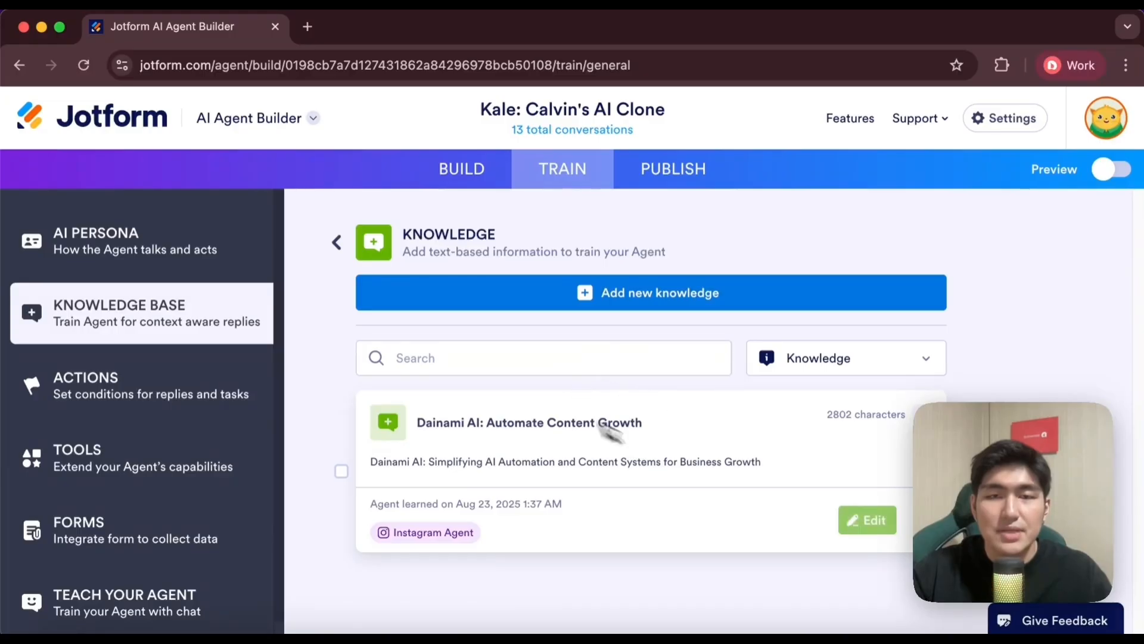
{"action": "left_click", "coordinate": [868, 520]}
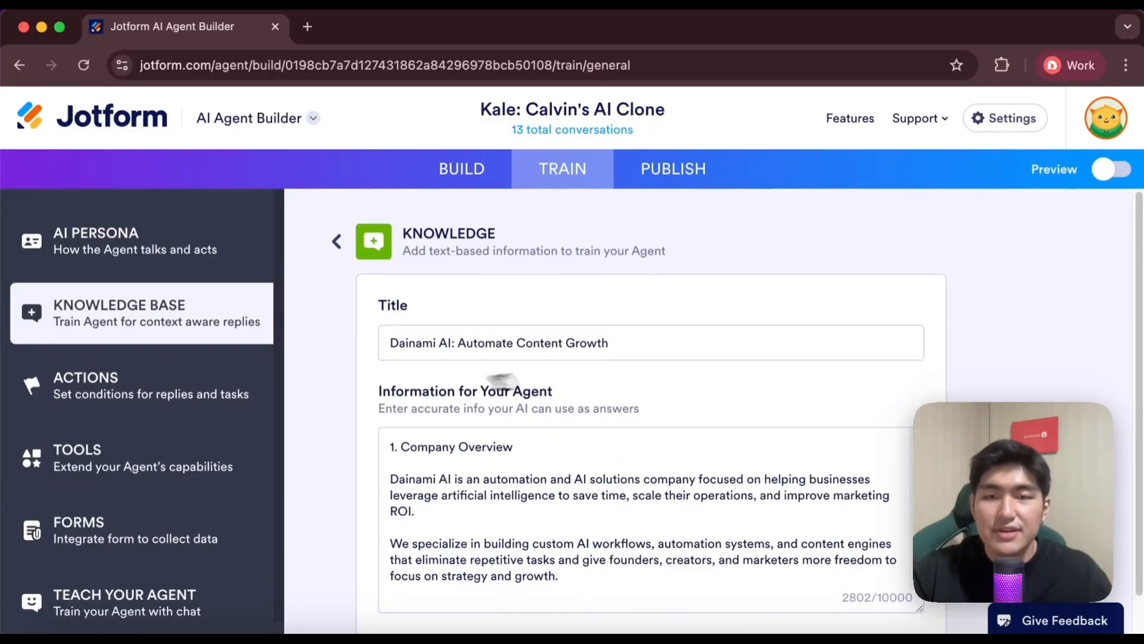
{"action": "scroll", "coordinate": [697, 382], "scroll_direction": "down", "scroll_amount": 1}
{"action": "scroll", "coordinate": [531, 406], "scroll_direction": "up", "scroll_amount": 1}
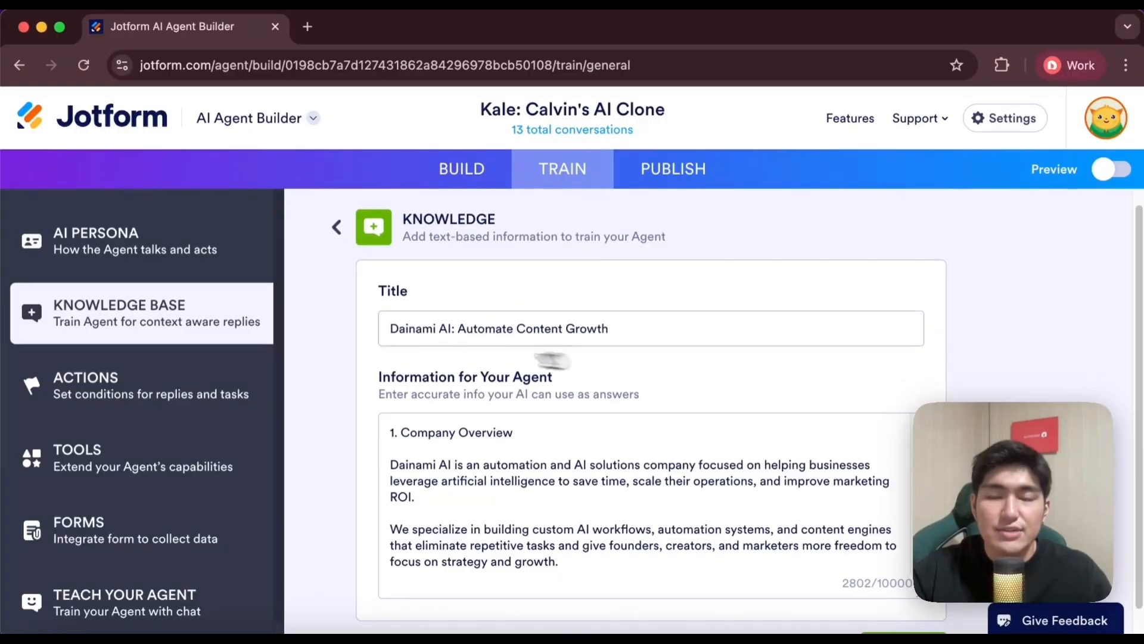
{"action": "scroll", "coordinate": [590, 334], "scroll_direction": "down", "scroll_amount": 1}
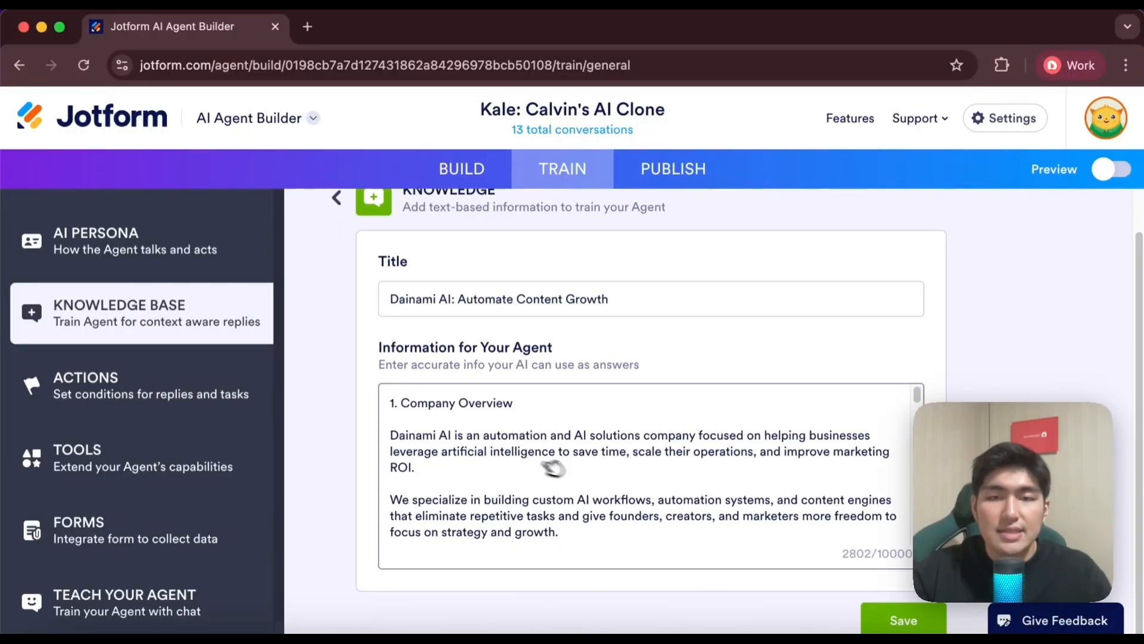
{"action": "scroll", "coordinate": [444, 411], "scroll_direction": "down", "scroll_amount": 5}
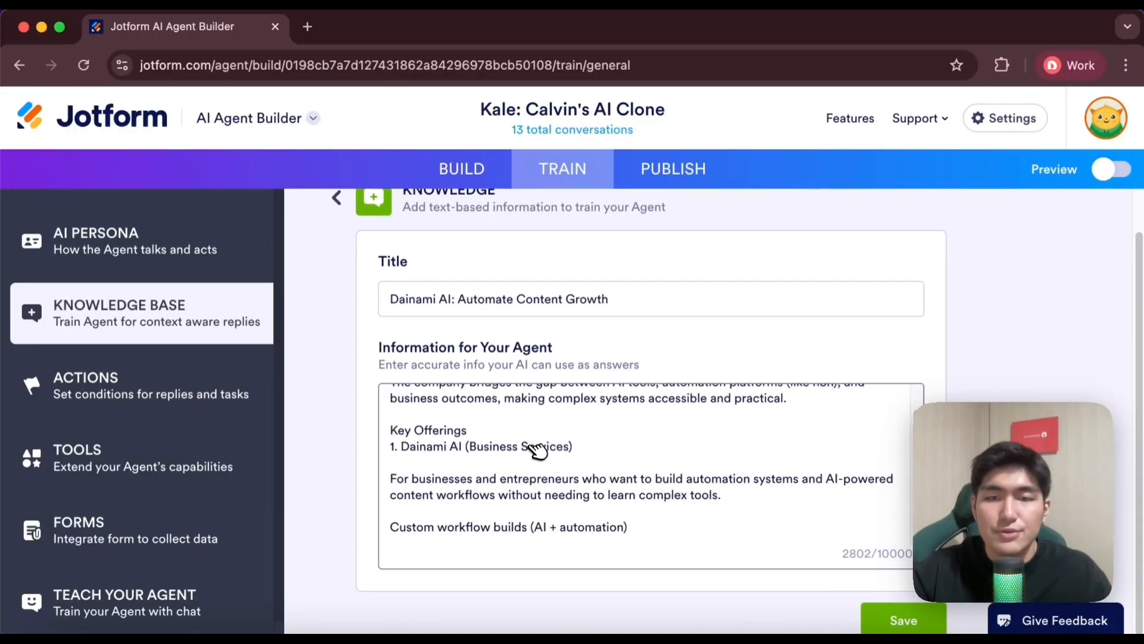
{"action": "scroll", "coordinate": [531, 450], "scroll_direction": "up", "scroll_amount": 1}
{"action": "scroll", "coordinate": [486, 475], "scroll_direction": "down", "scroll_amount": 1}
{"action": "scroll", "coordinate": [462, 461], "scroll_direction": "down", "scroll_amount": 2}
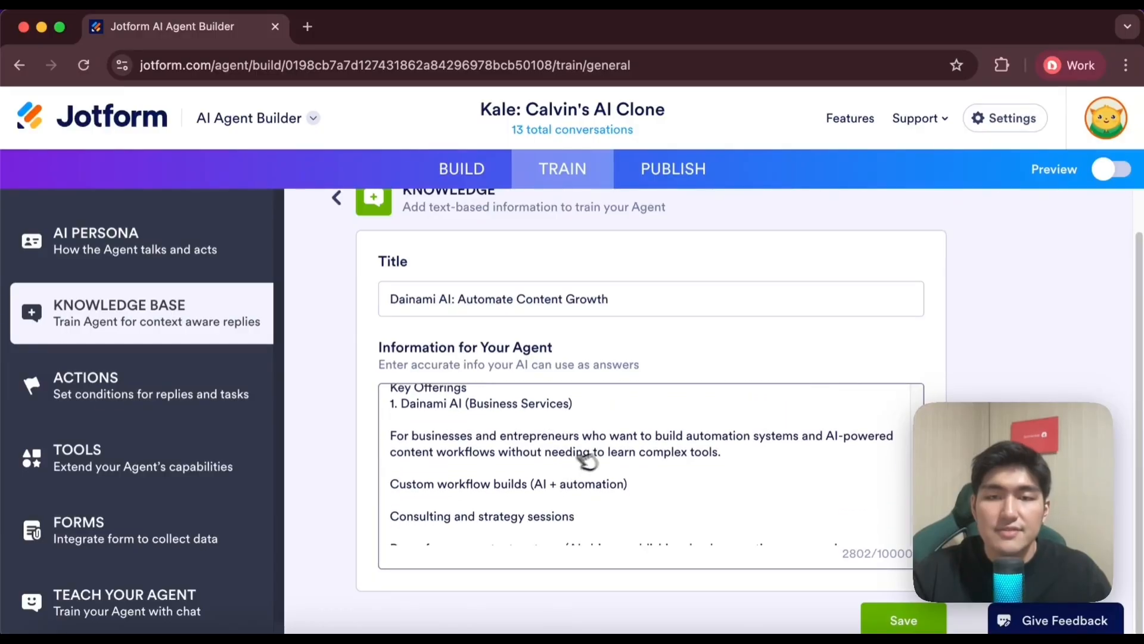
{"action": "scroll", "coordinate": [503, 470], "scroll_direction": "down", "scroll_amount": 1}
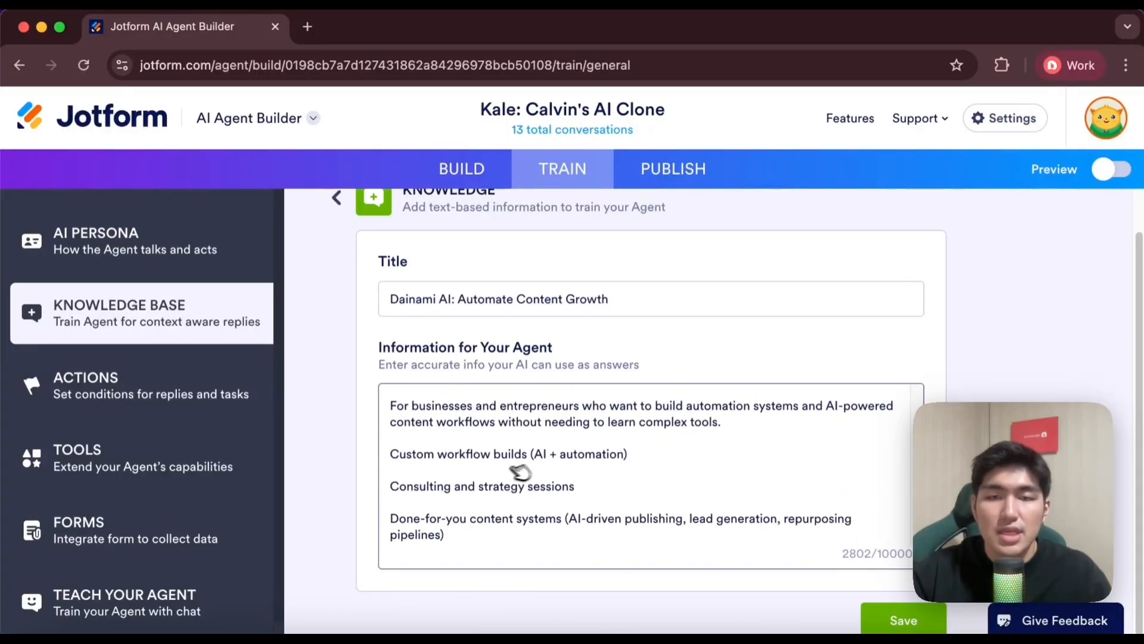
Read the entry's community, founder background and social links sections, and return to the knowledge base overview
{"action": "scroll", "coordinate": [531, 491], "scroll_direction": "down", "scroll_amount": 5}
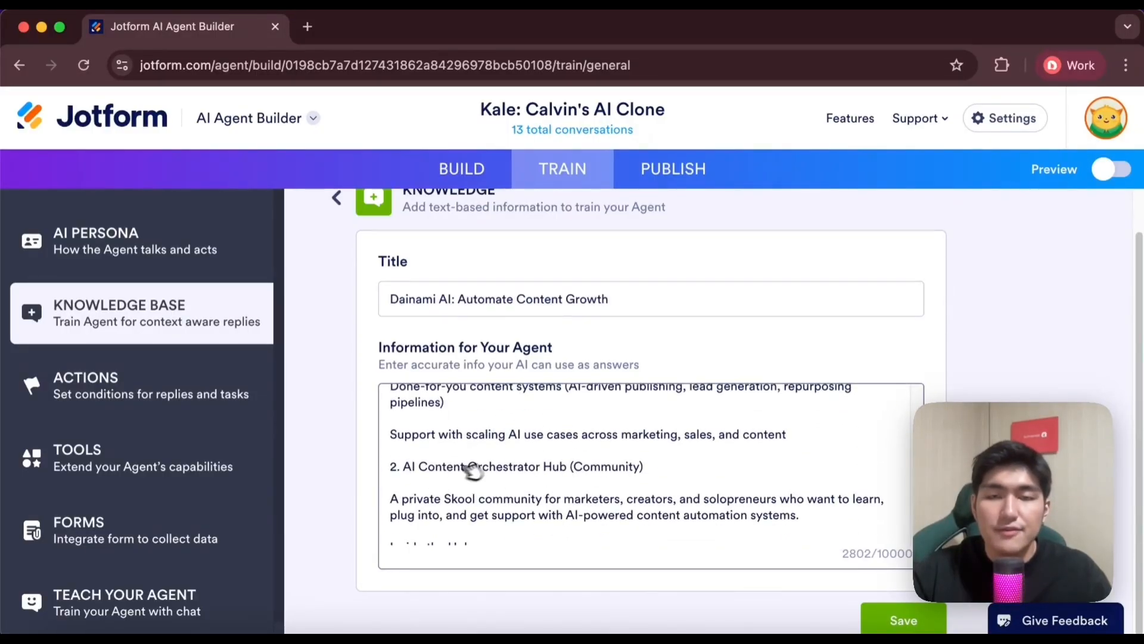
{"action": "scroll", "coordinate": [499, 470], "scroll_direction": "down", "scroll_amount": 1}
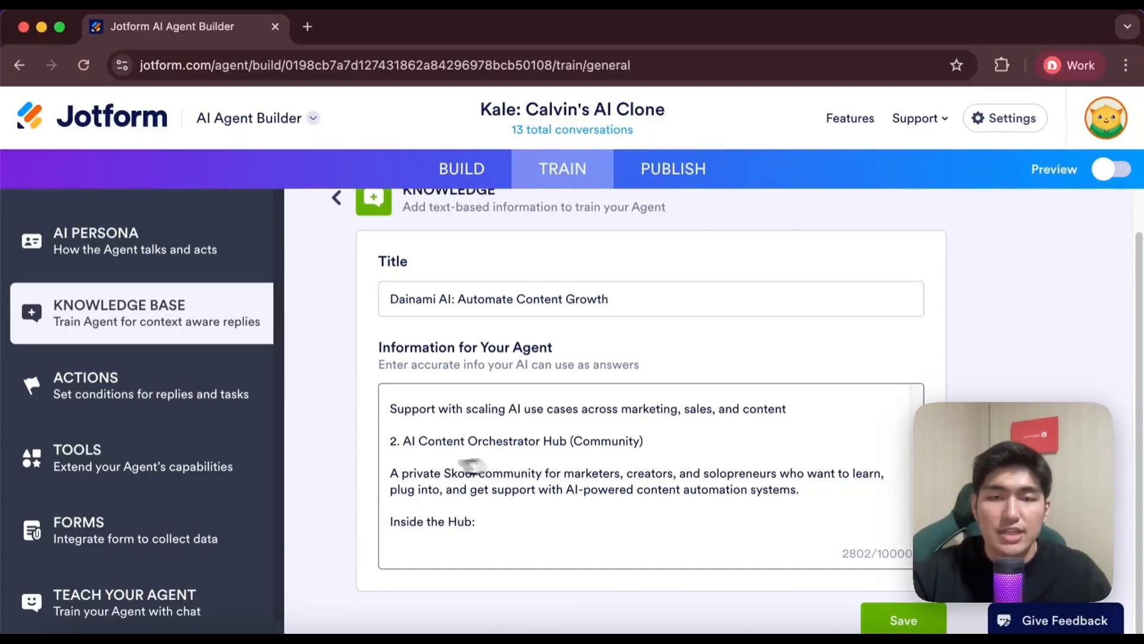
{"action": "scroll", "coordinate": [529, 473], "scroll_direction": "down", "scroll_amount": 10}
{"action": "scroll", "coordinate": [518, 435], "scroll_direction": "down", "scroll_amount": 6}
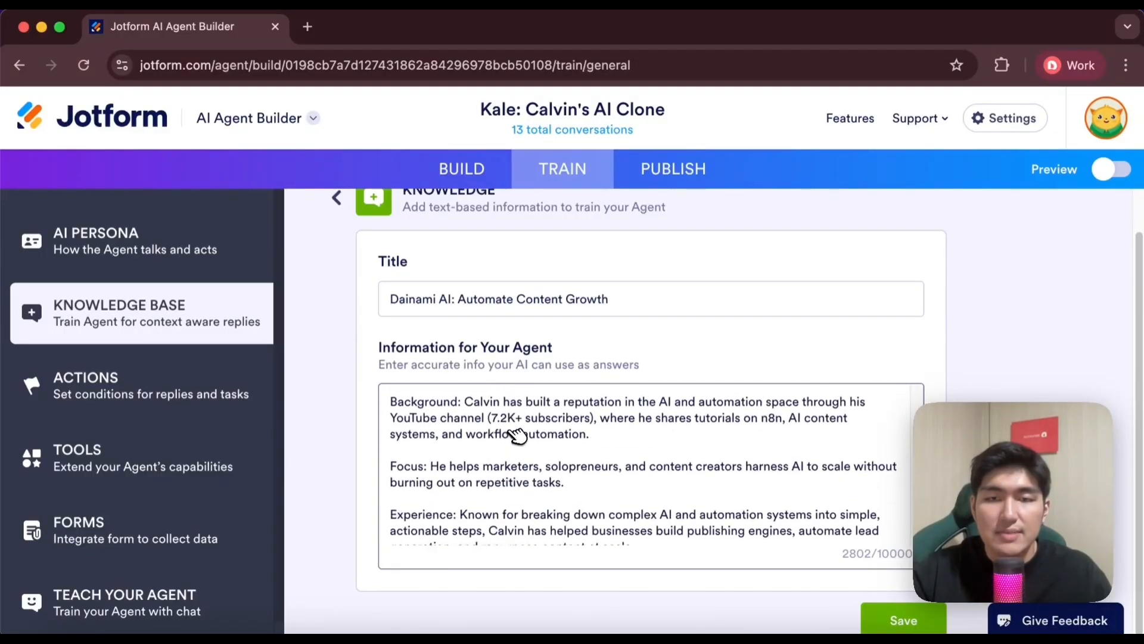
{"action": "scroll", "coordinate": [507, 435], "scroll_direction": "up", "scroll_amount": 6}
{"action": "scroll", "coordinate": [548, 453], "scroll_direction": "down", "scroll_amount": 7}
{"action": "scroll", "coordinate": [560, 447], "scroll_direction": "down", "scroll_amount": 8}
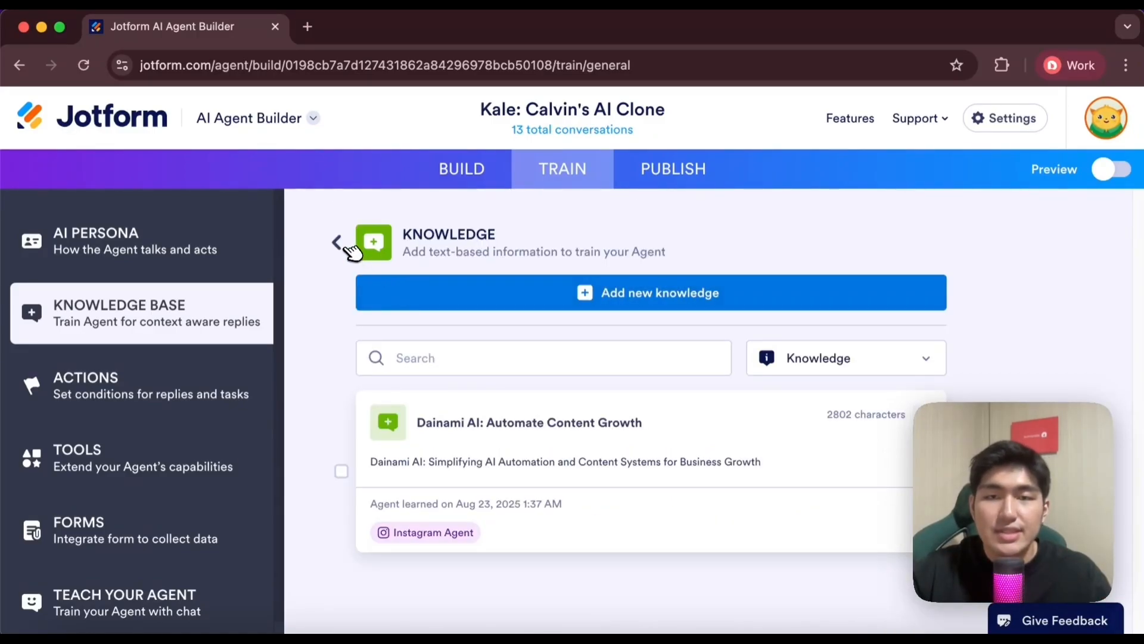
{"action": "left_click", "coordinate": [350, 246]}
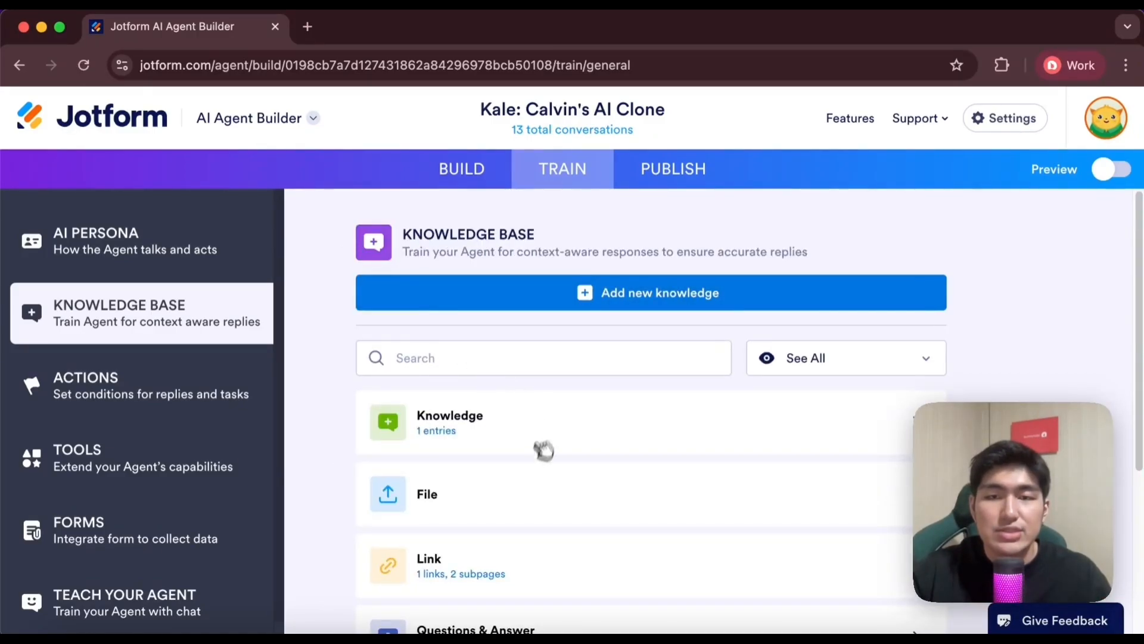
Bring the Airtable base "85. Jotform Instagram Agent" into the same browser window as the agent builder
{"action": "scroll", "coordinate": [542, 510], "scroll_direction": "down", "scroll_amount": 2}
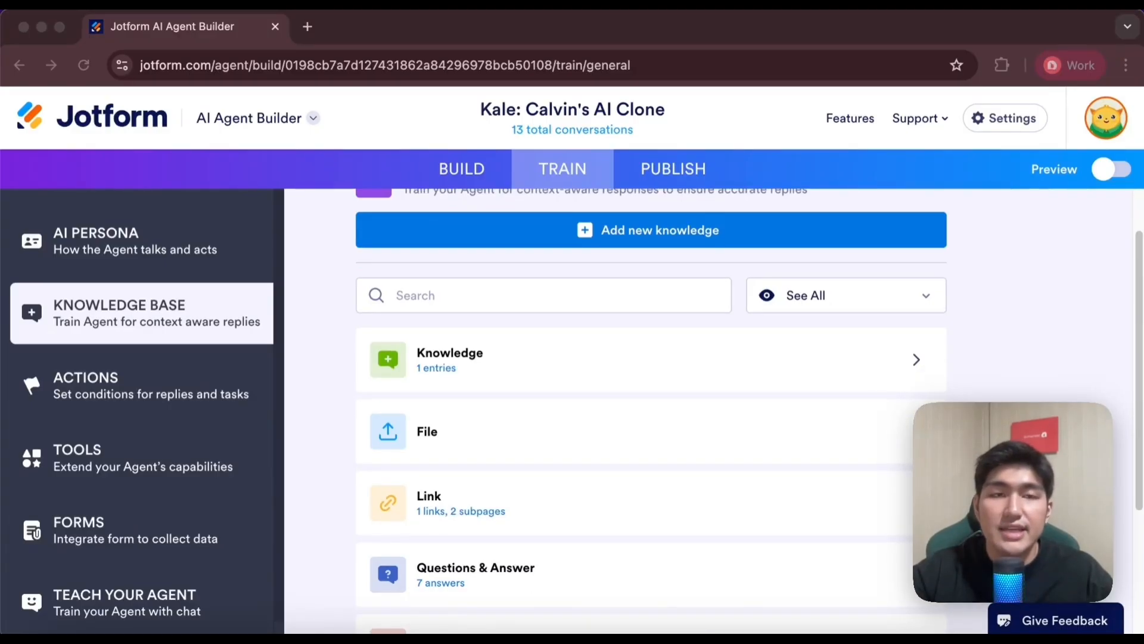
{"action": "left_click_drag", "start_coordinate": [1, 143], "coordinate": [495, 114]}
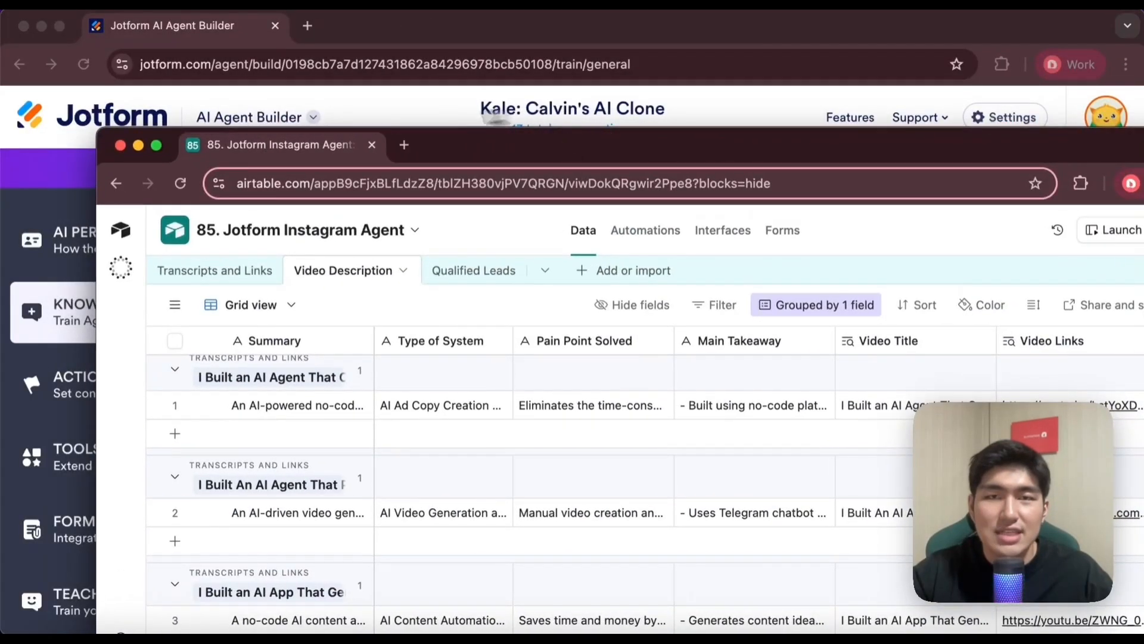
{"action": "left_click_drag", "start_coordinate": [321, 152], "coordinate": [334, 25]}
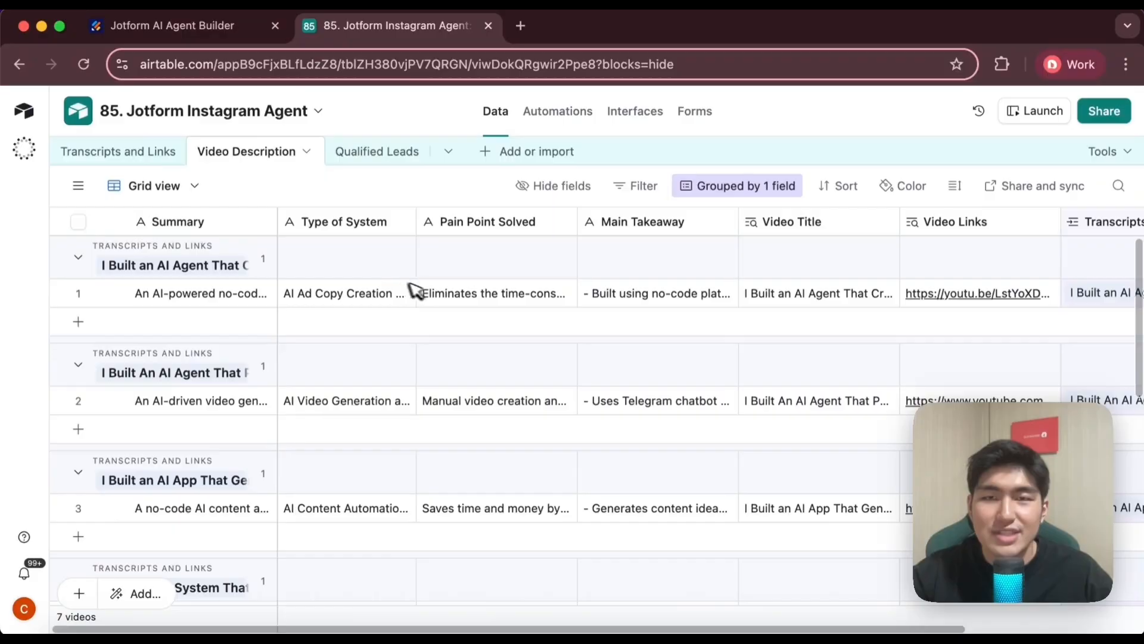
Expand the first Video Description record, examine its system type, pain point, main takeaway and video link, and close it
{"action": "left_click", "coordinate": [110, 292]}
{"action": "scroll", "coordinate": [340, 460], "scroll_direction": "down", "scroll_amount": 4}
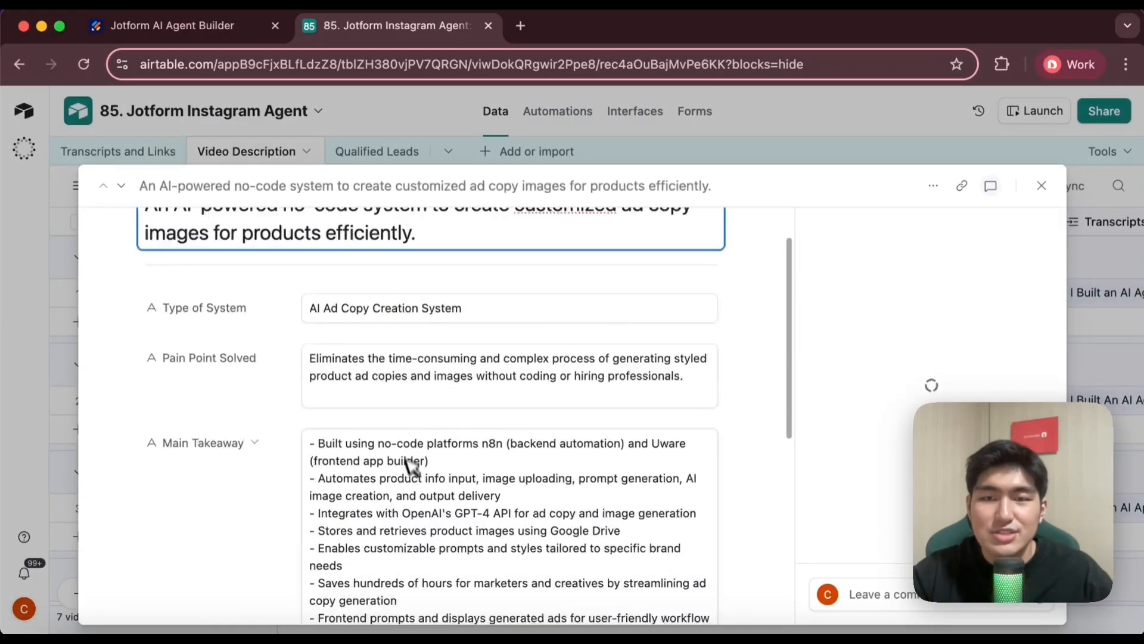
{"action": "scroll", "coordinate": [429, 447], "scroll_direction": "down", "scroll_amount": 5}
{"action": "scroll", "coordinate": [453, 316], "scroll_direction": "up", "scroll_amount": 3}
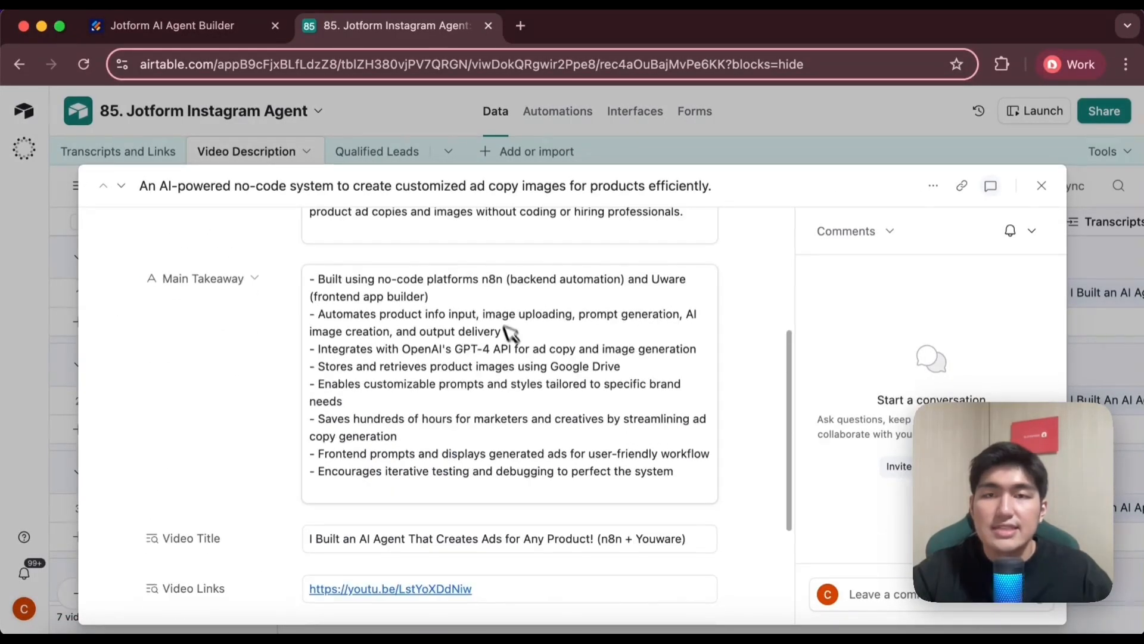
{"action": "left_click", "coordinate": [374, 140]}
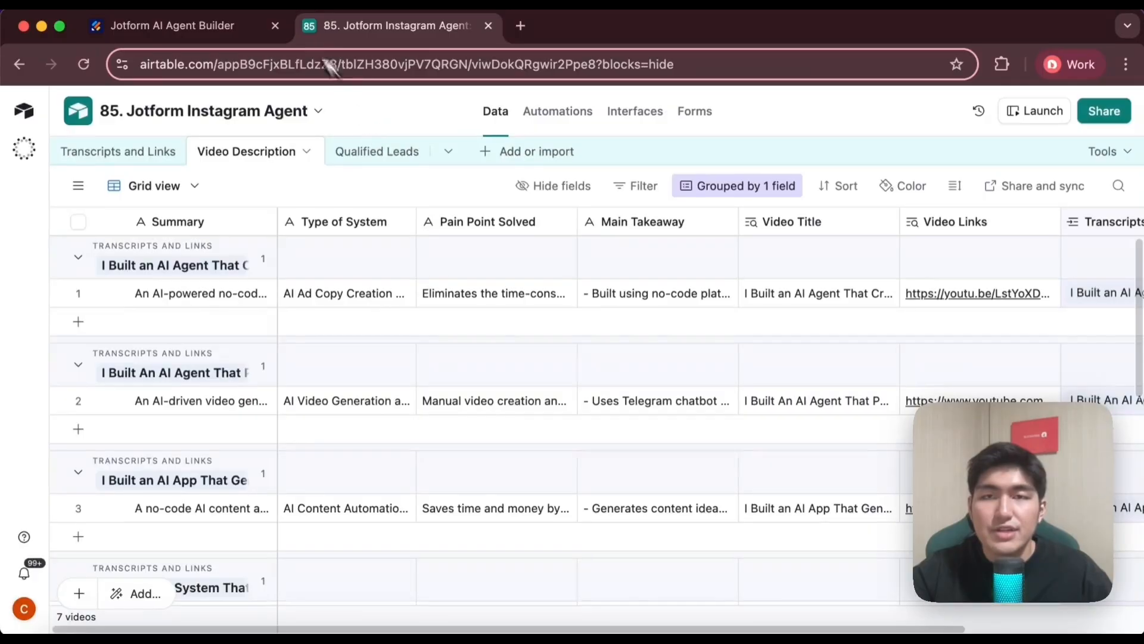
Switch back to the Jotform AI Agent Builder and start adding a new link to the agent's knowledge base
{"action": "left_click", "coordinate": [186, 26]}
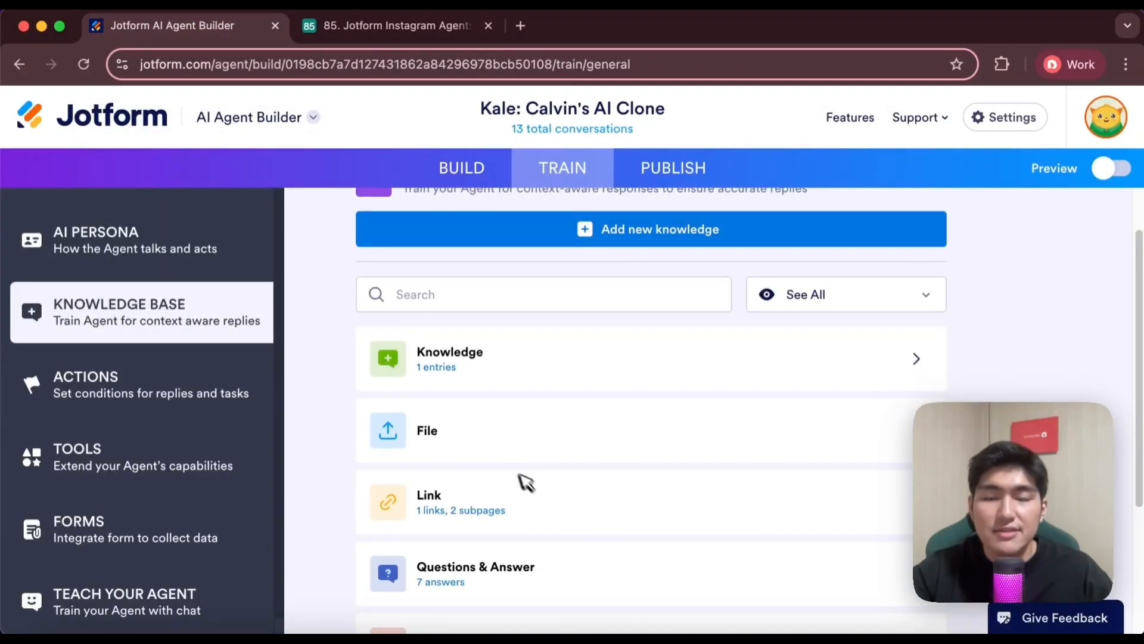
{"action": "left_click", "coordinate": [596, 511]}
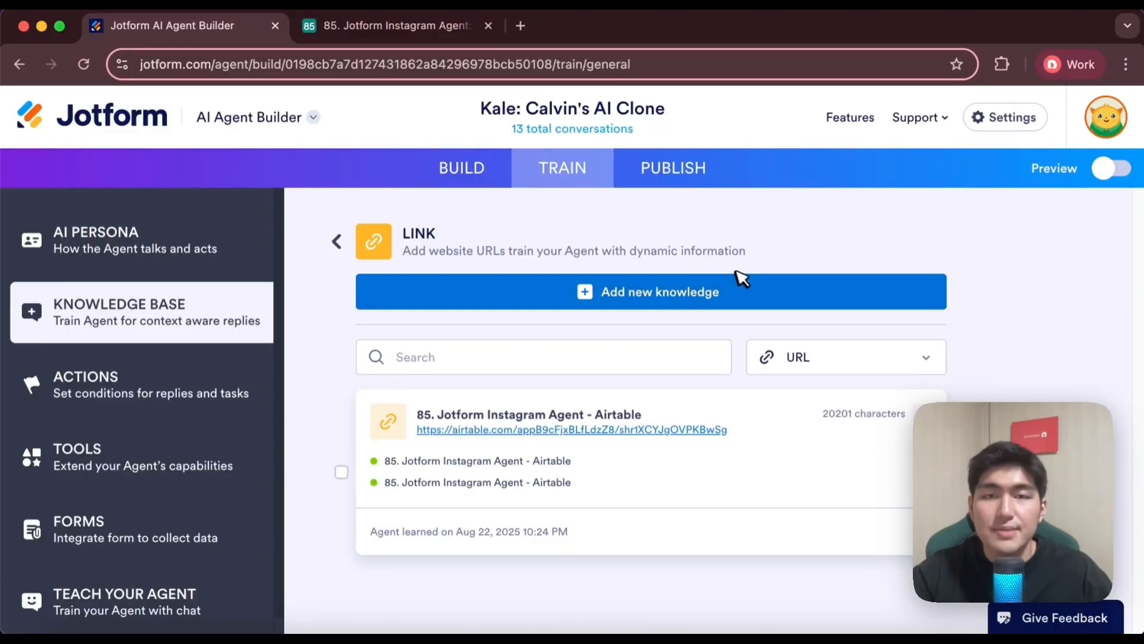
{"action": "left_click", "coordinate": [603, 295]}
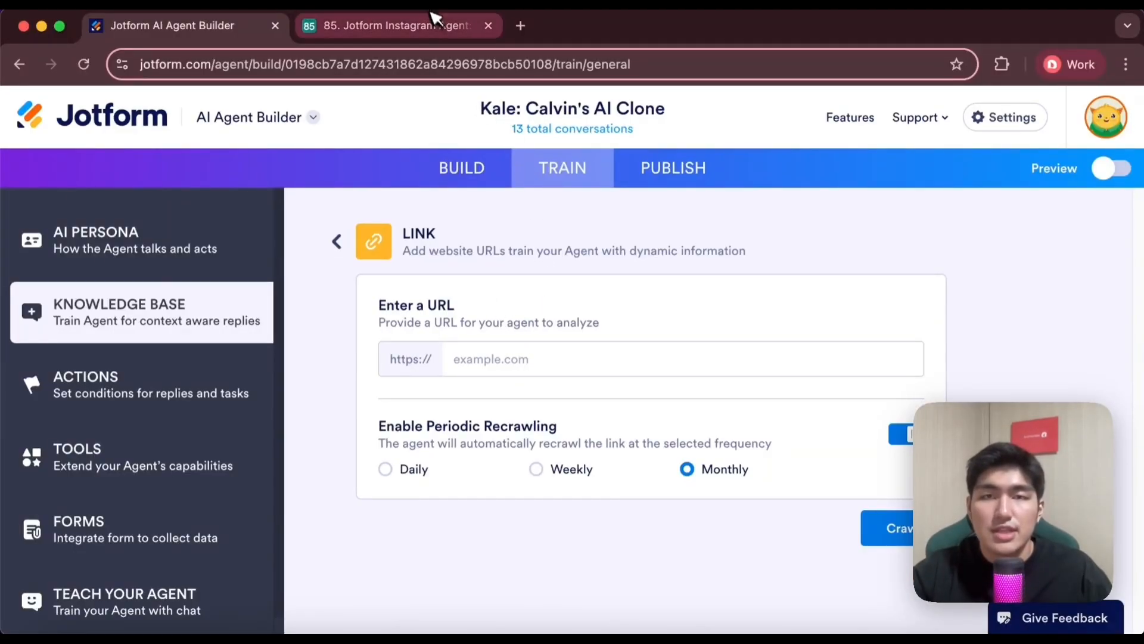
Switch to the Airtable base "85. Jotform Instagram Agent" and copy its Share to web link
{"action": "left_click", "coordinate": [393, 25]}
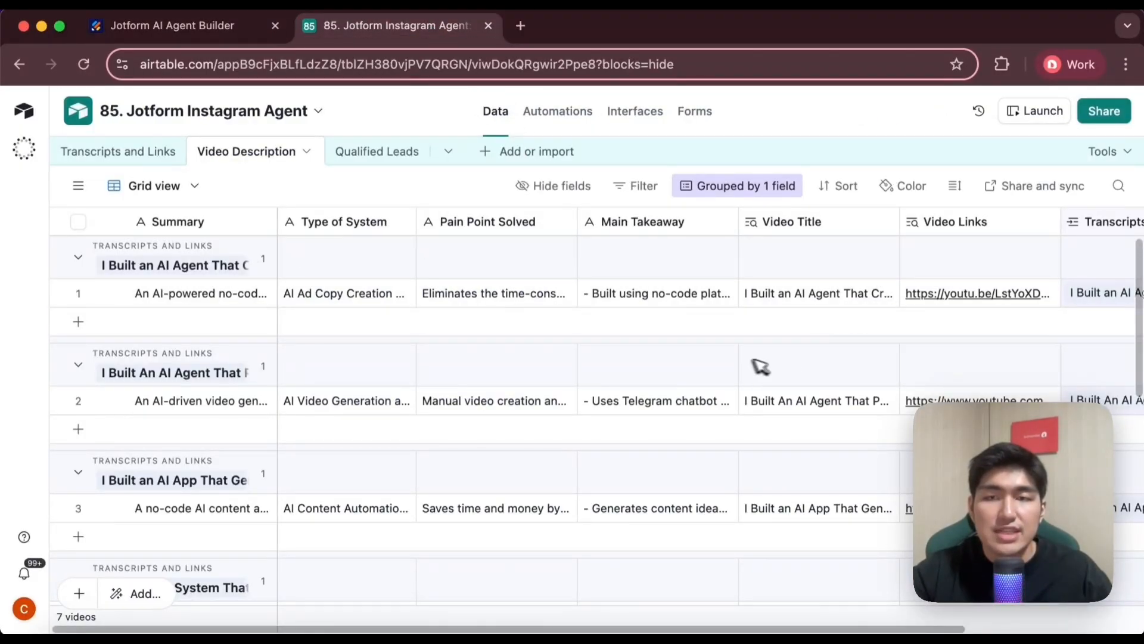
{"action": "scroll", "coordinate": [501, 348], "scroll_direction": "down", "scroll_amount": 3}
{"action": "scroll", "coordinate": [478, 322], "scroll_direction": "up", "scroll_amount": 3}
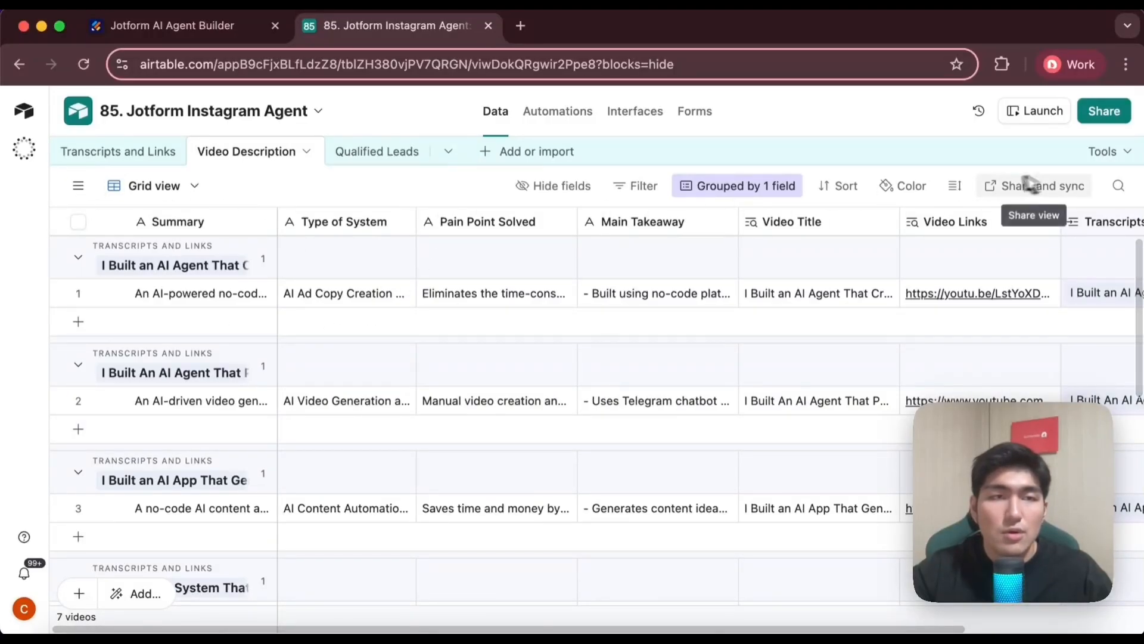
{"action": "left_click", "coordinate": [1111, 114]}
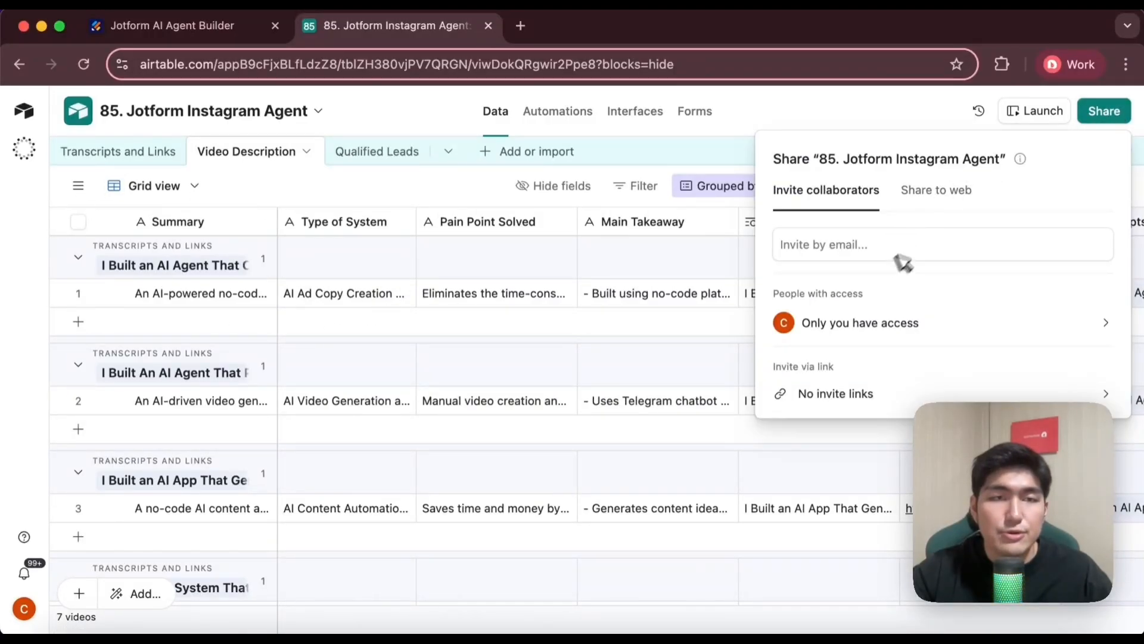
{"action": "left_click", "coordinate": [935, 206]}
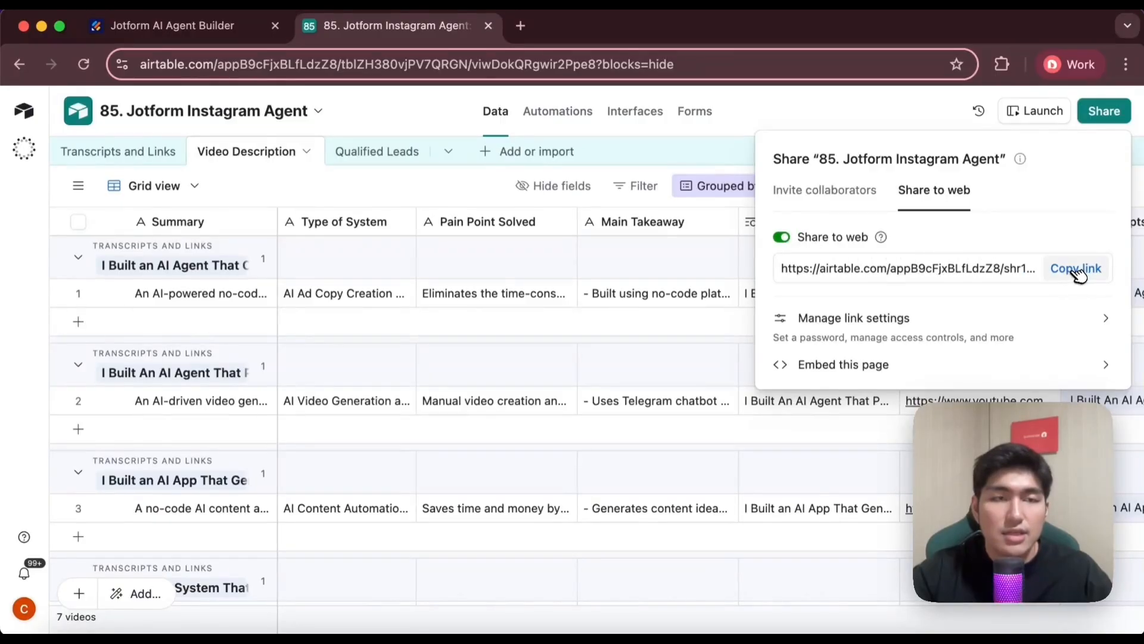
{"action": "left_click", "coordinate": [217, 36]}
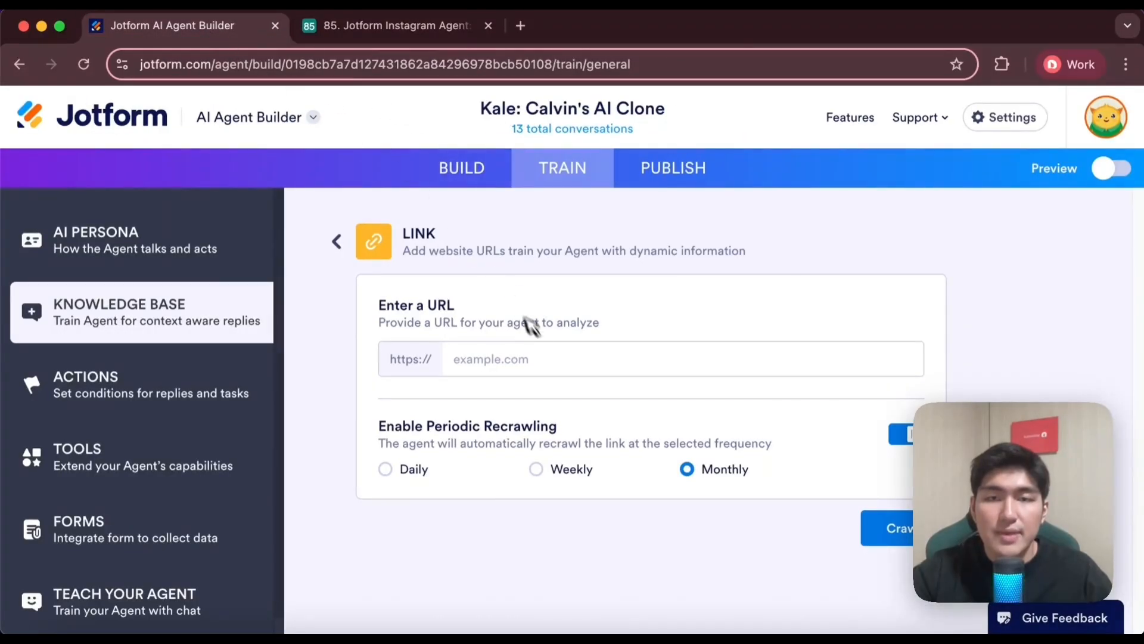
{"action": "left_click", "coordinate": [554, 354]}
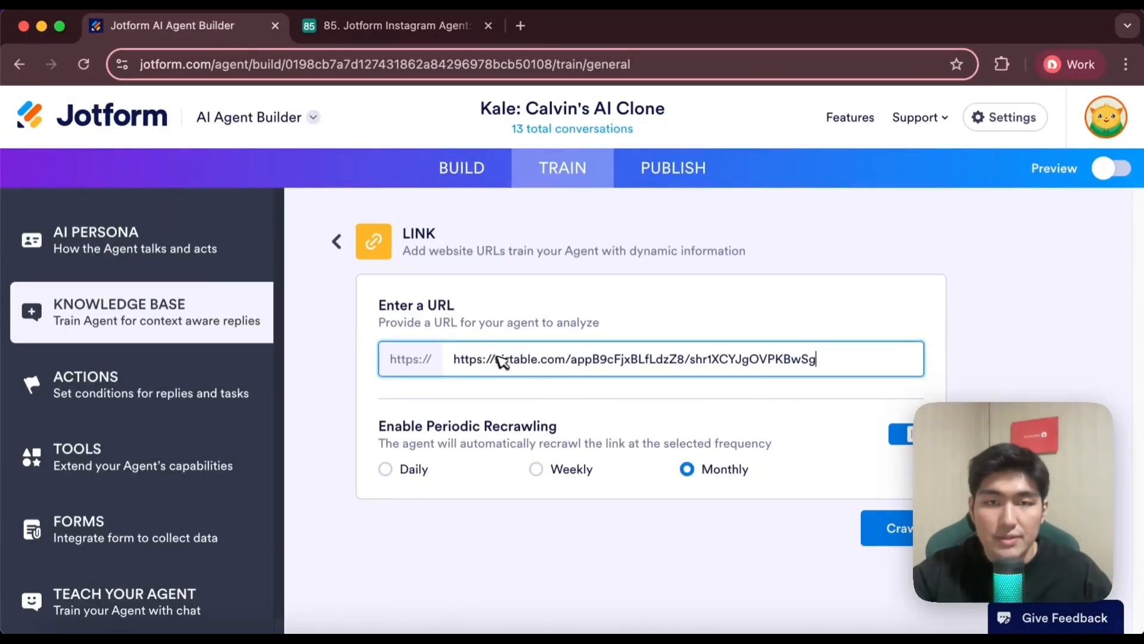
{"action": "left_click_drag", "start_coordinate": [497, 360], "coordinate": [417, 360]}
{"action": "key", "text": "BackSpace"}
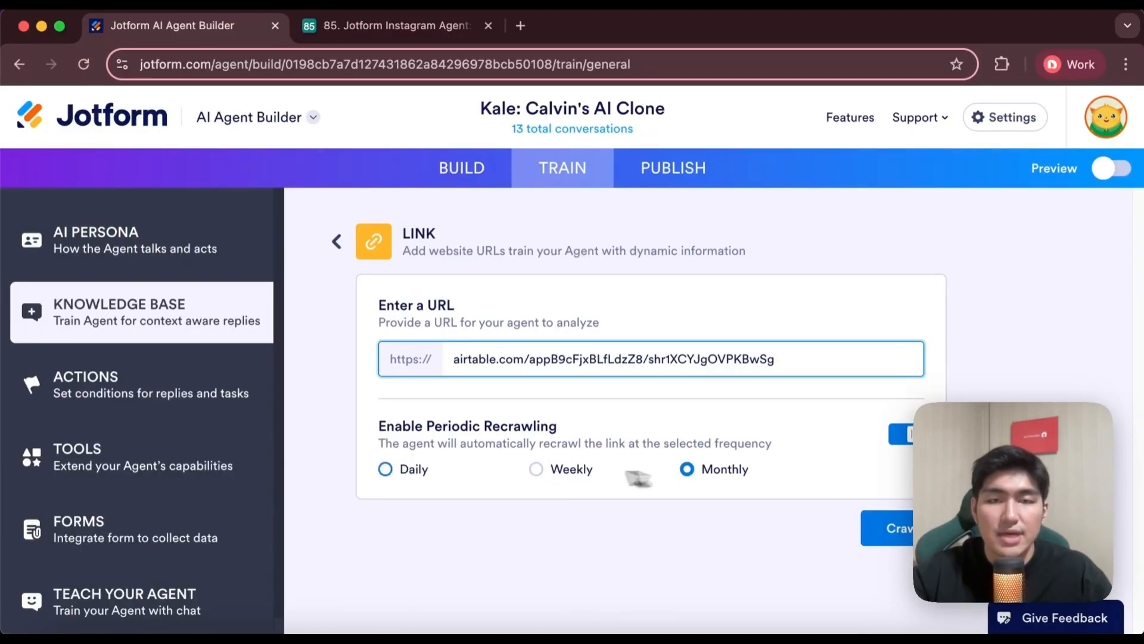
{"action": "left_click", "coordinate": [536, 469]}
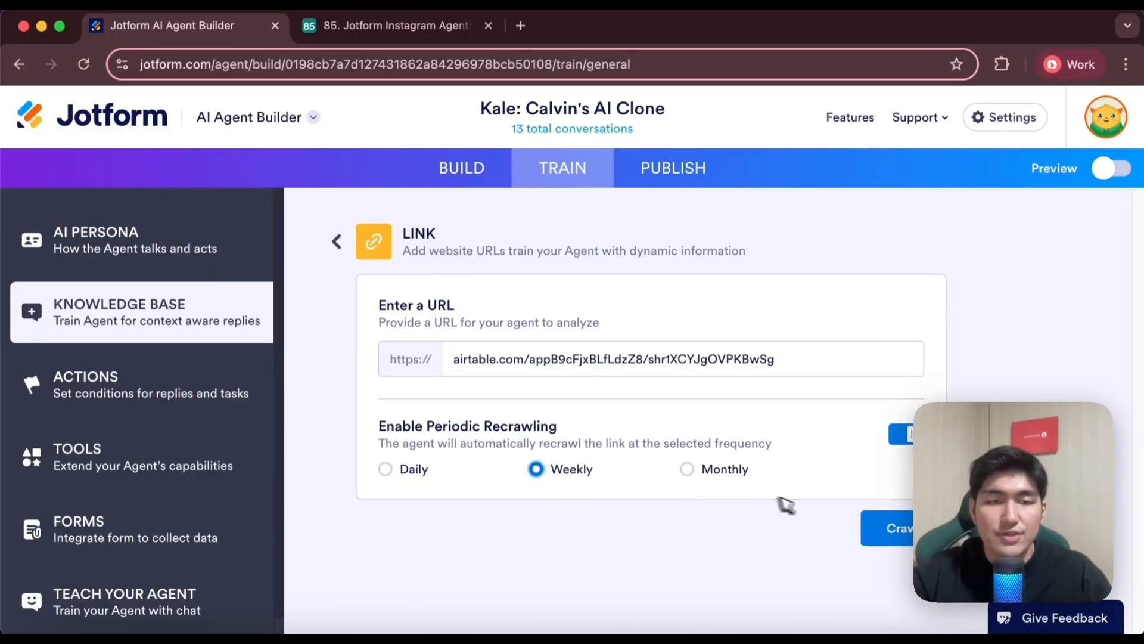
{"action": "left_click", "coordinate": [885, 529]}
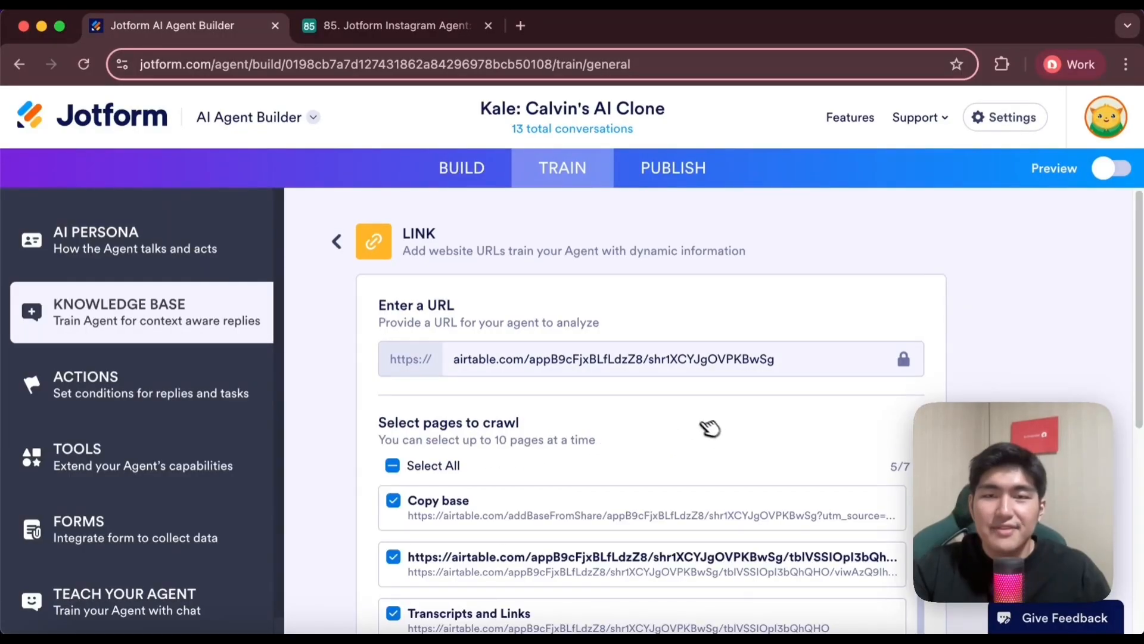
Select all pages found under the Airtable link, including Privacy Policy and Terms of Service, and save the link as knowledge
{"action": "scroll", "coordinate": [614, 441], "scroll_direction": "down", "scroll_amount": 2}
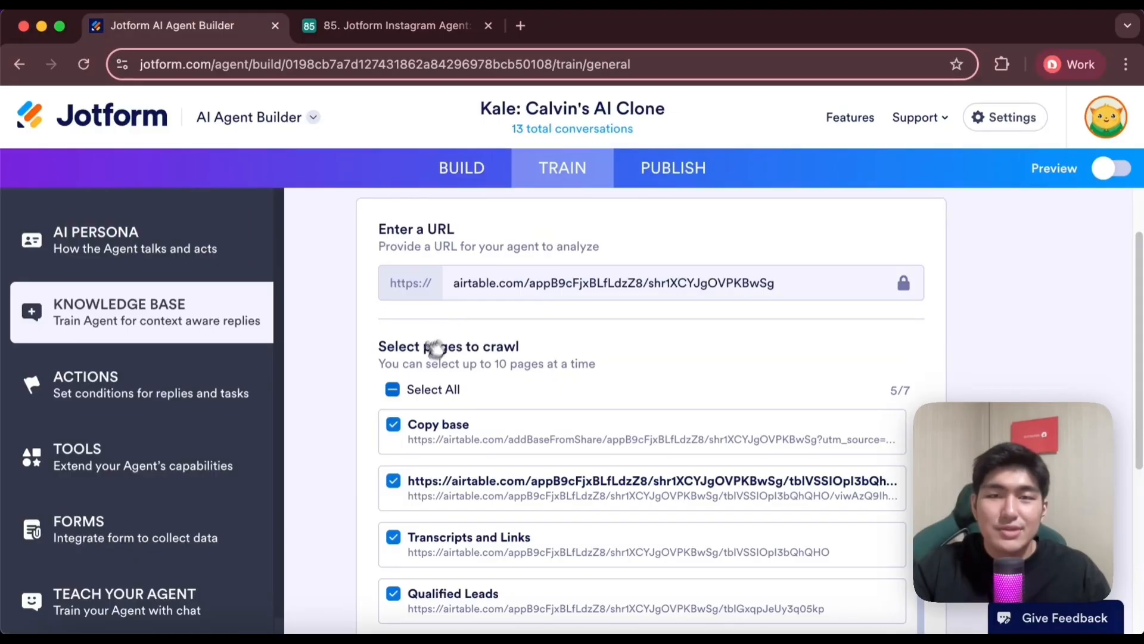
{"action": "scroll", "coordinate": [615, 366], "scroll_direction": "down", "scroll_amount": 2}
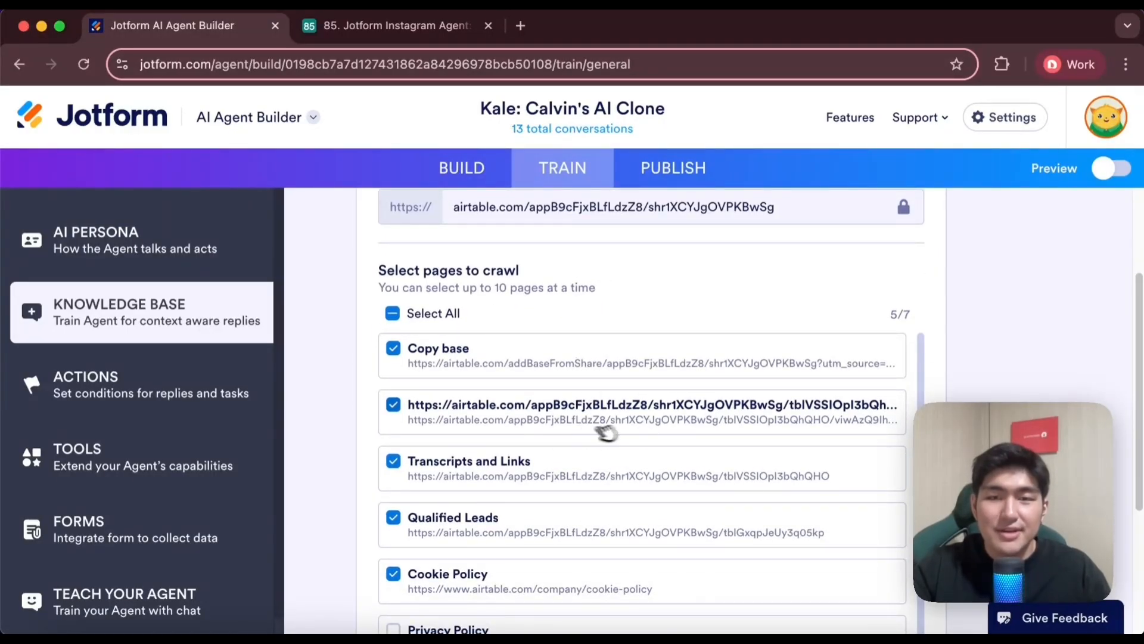
{"action": "scroll", "coordinate": [614, 426], "scroll_direction": "down", "scroll_amount": 1}
{"action": "scroll", "coordinate": [458, 398], "scroll_direction": "up", "scroll_amount": 1}
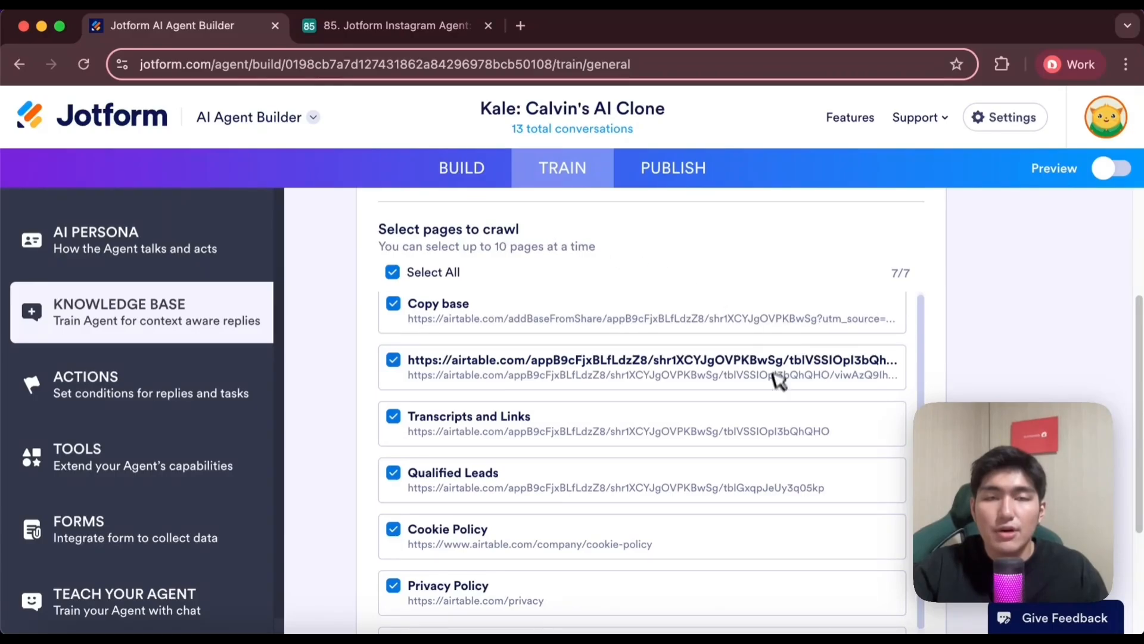
{"action": "scroll", "coordinate": [777, 379], "scroll_direction": "down", "scroll_amount": 5}
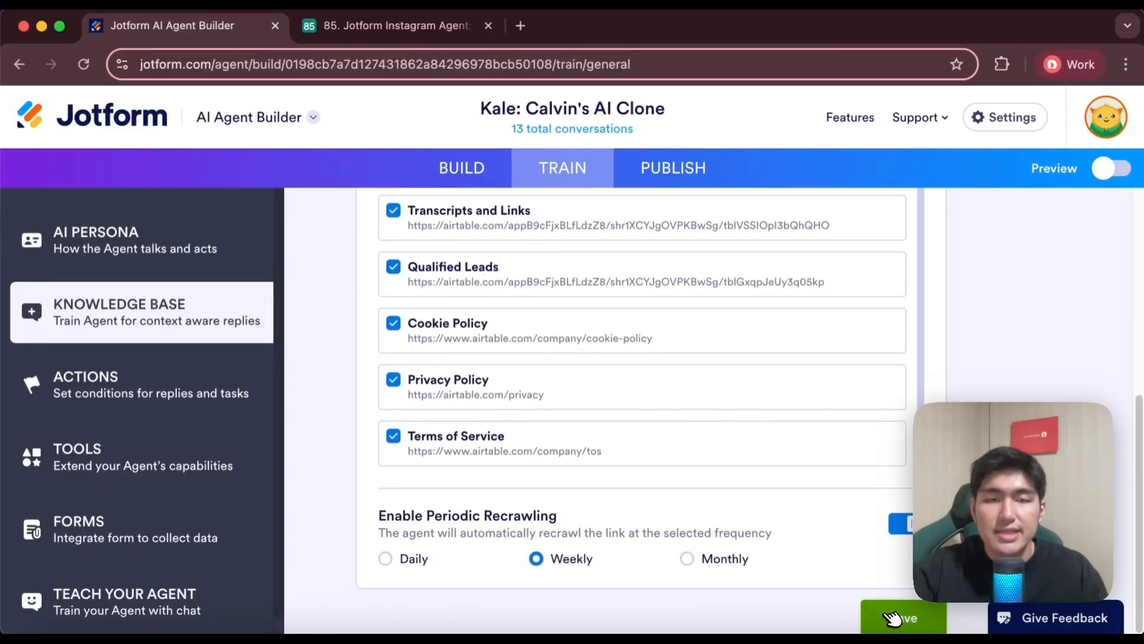
{"action": "left_click", "coordinate": [892, 618]}
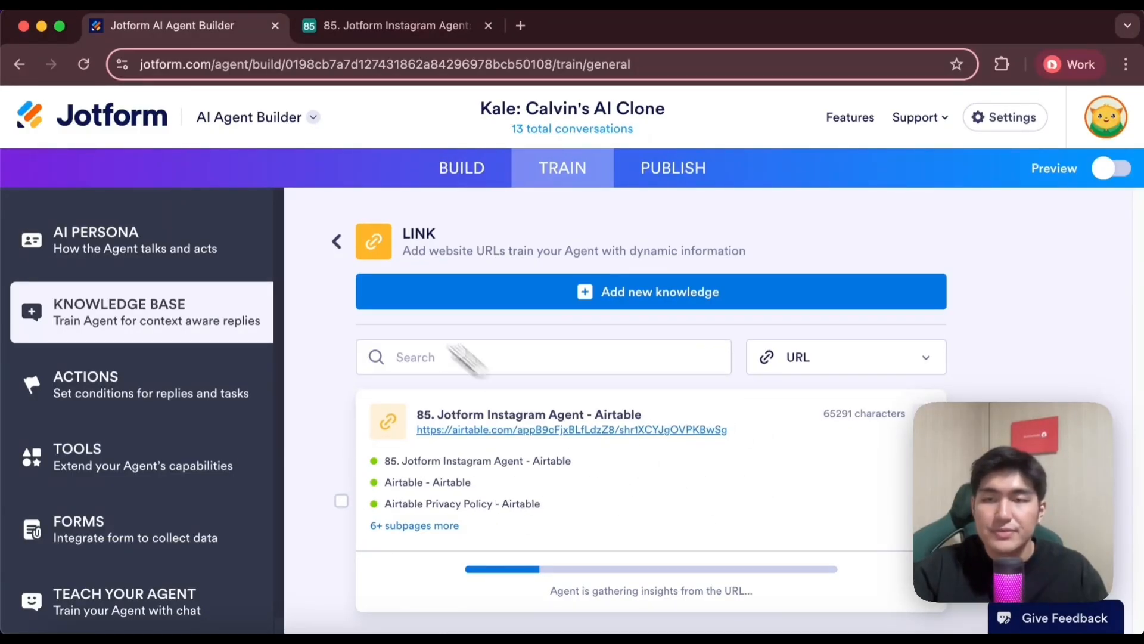
Return to the knowledge base overview, open the Questions & Answer entries and look over the first ones
{"action": "left_click", "coordinate": [337, 241]}
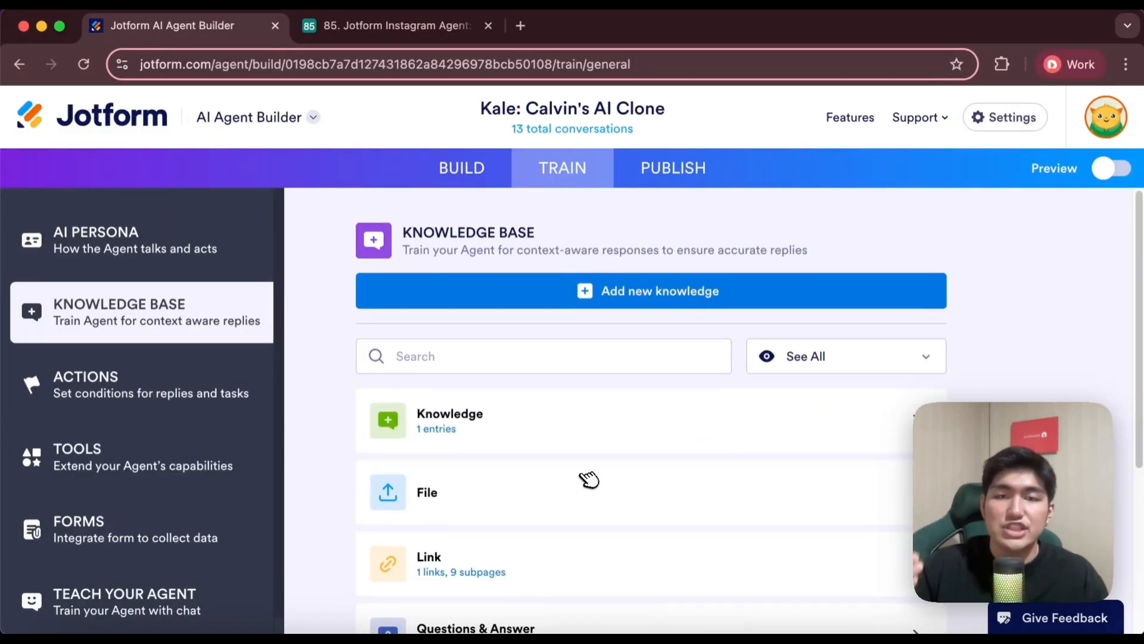
{"action": "scroll", "coordinate": [589, 479], "scroll_direction": "down", "scroll_amount": 3}
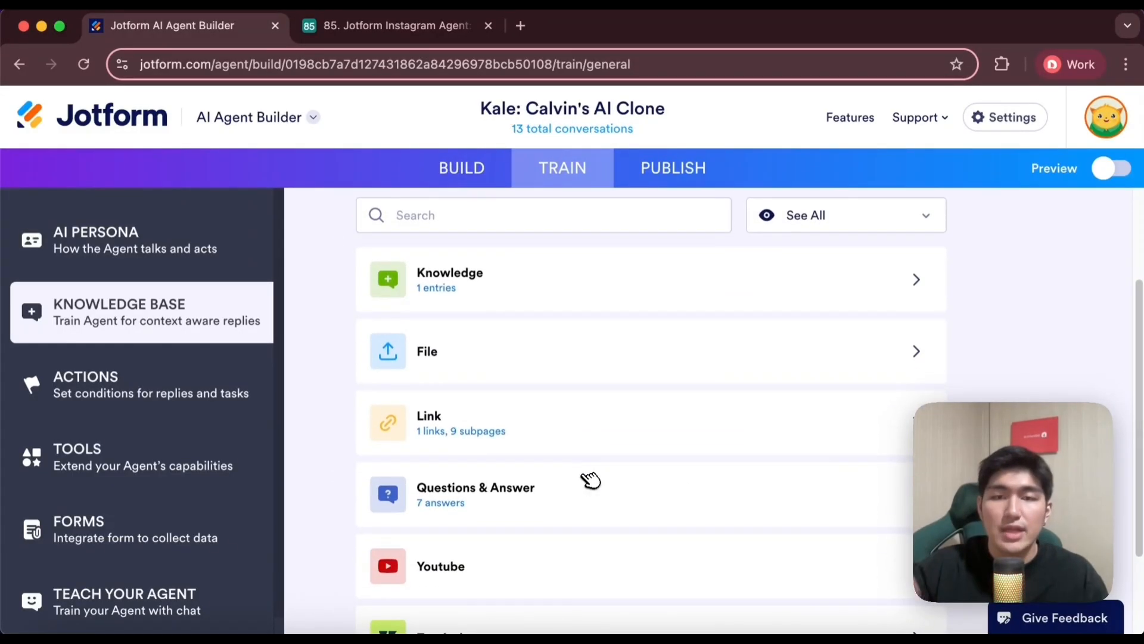
{"action": "left_click", "coordinate": [623, 500]}
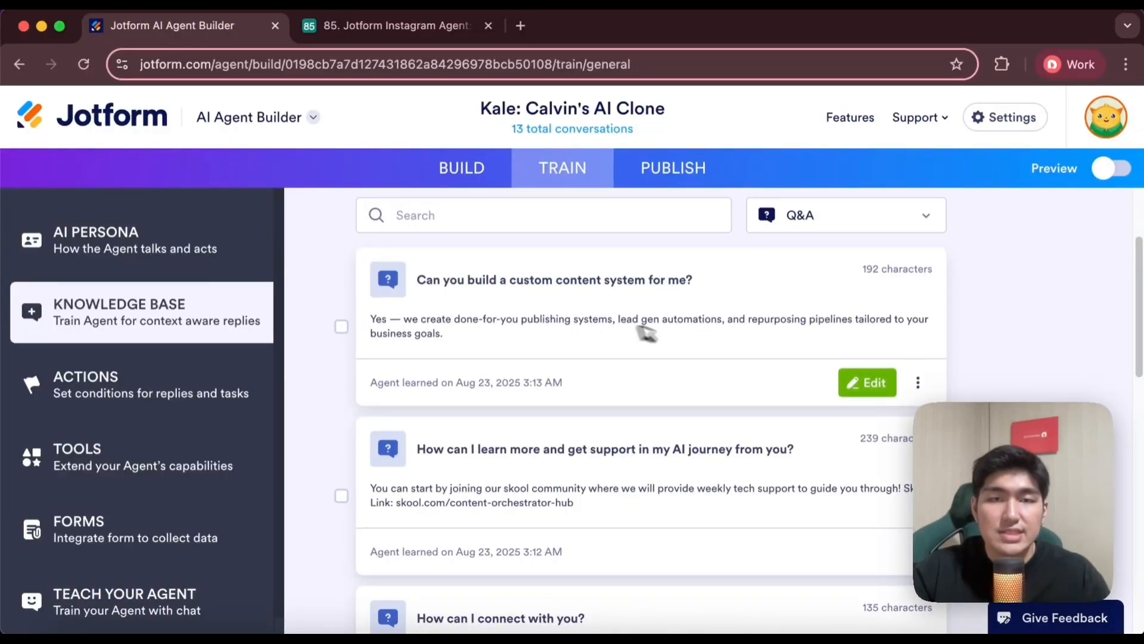
{"action": "scroll", "coordinate": [733, 388], "scroll_direction": "up", "scroll_amount": 2}
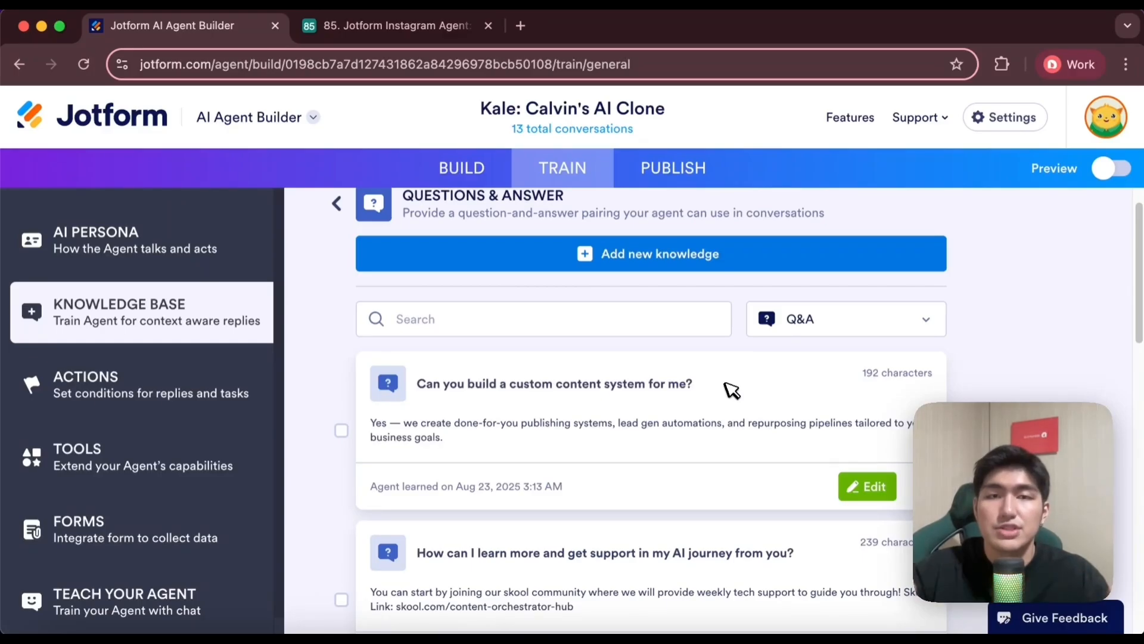
{"action": "scroll", "coordinate": [718, 340], "scroll_direction": "up", "scroll_amount": 1}
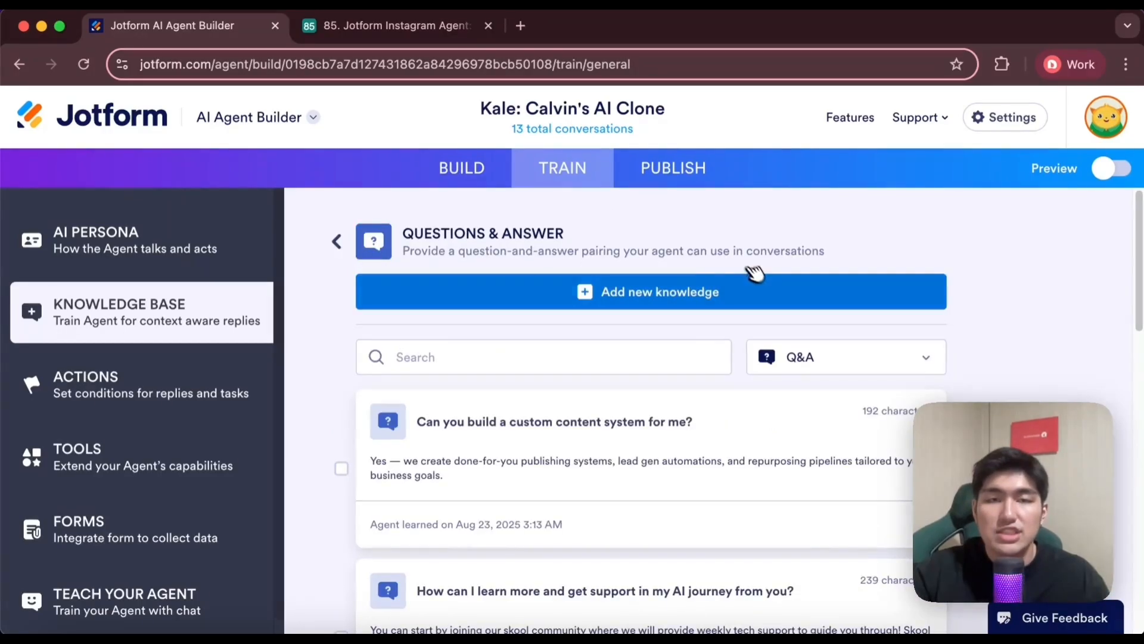
Try the Show Video, Display a PDF and Show Location answer types in a new Q&A entry, and leave it without saving
{"action": "left_click", "coordinate": [732, 293]}
{"action": "scroll", "coordinate": [656, 393], "scroll_direction": "down", "scroll_amount": 2}
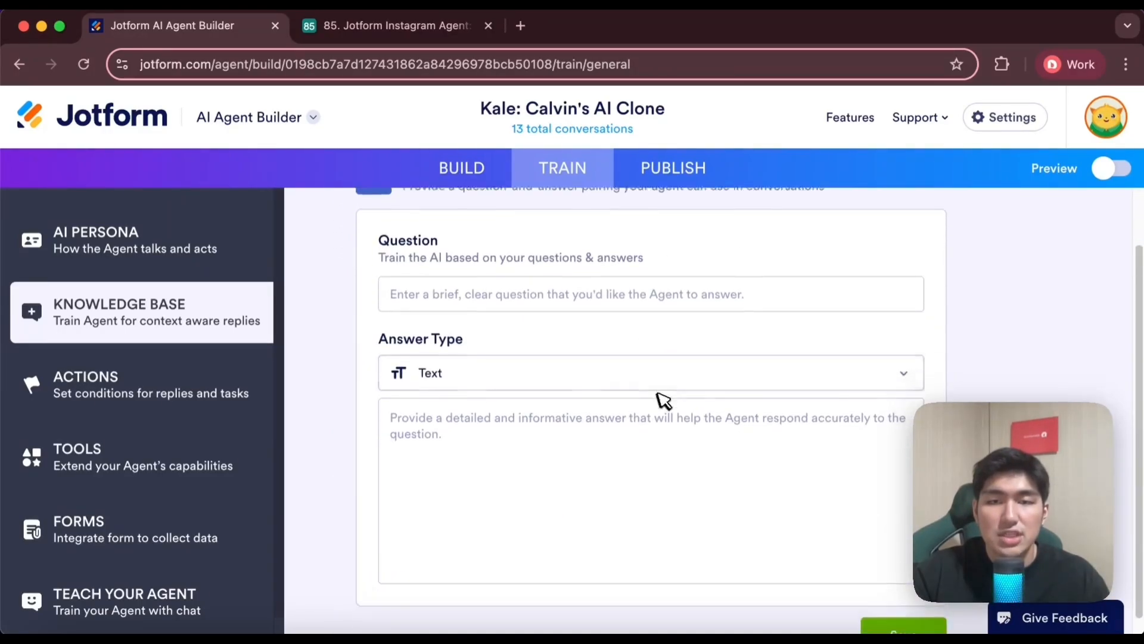
{"action": "left_click", "coordinate": [580, 369]}
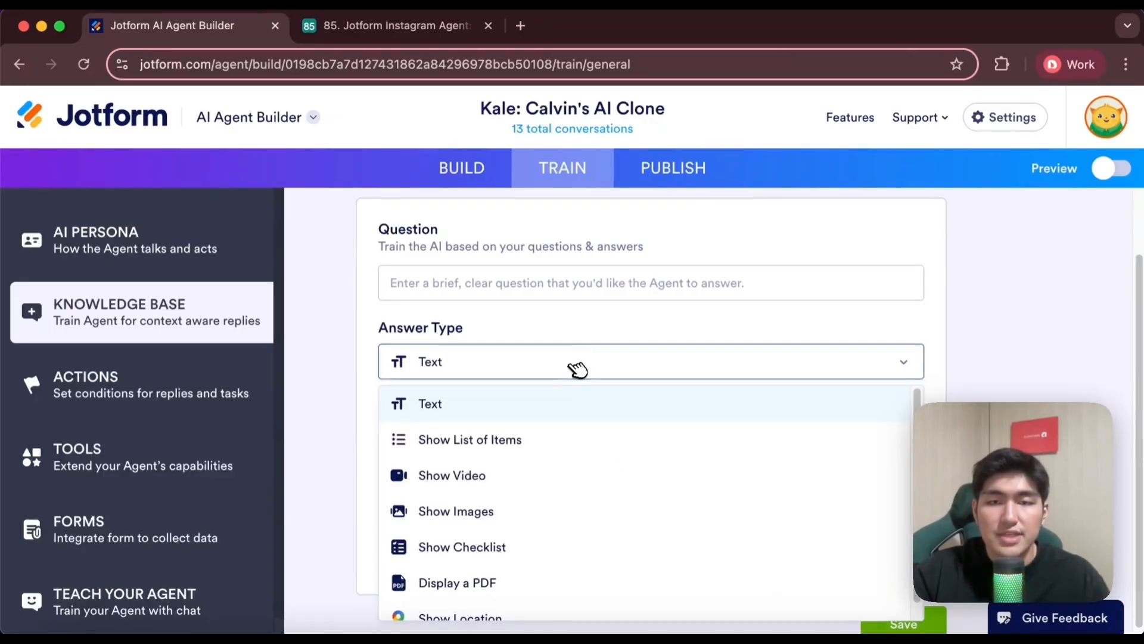
{"action": "scroll", "coordinate": [614, 356], "scroll_direction": "down", "scroll_amount": 1}
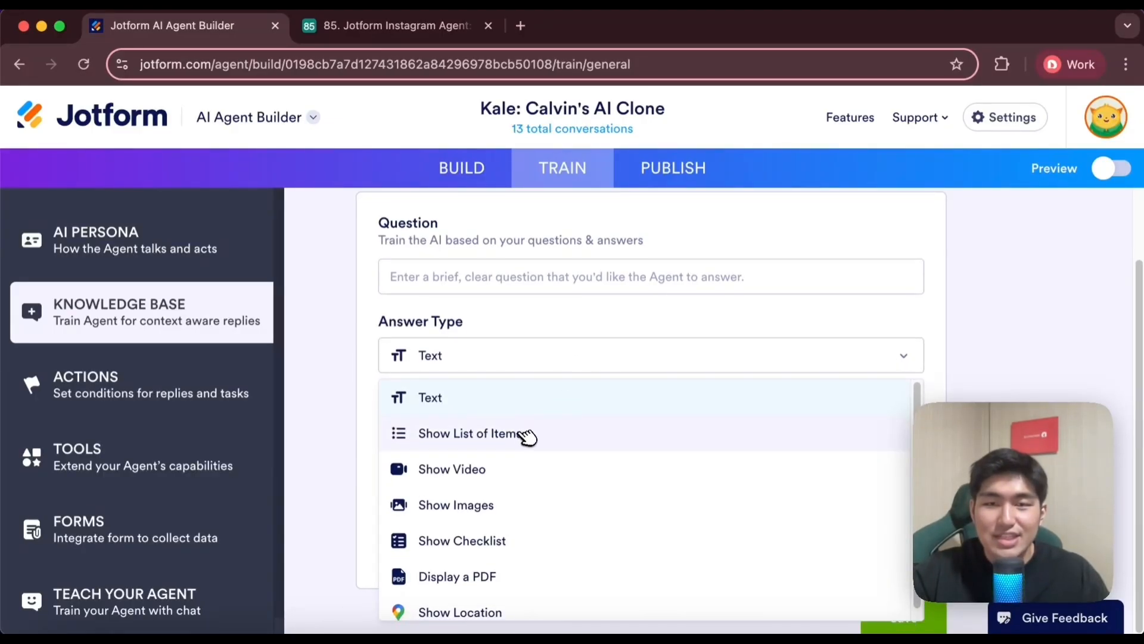
{"action": "left_click", "coordinate": [510, 465]}
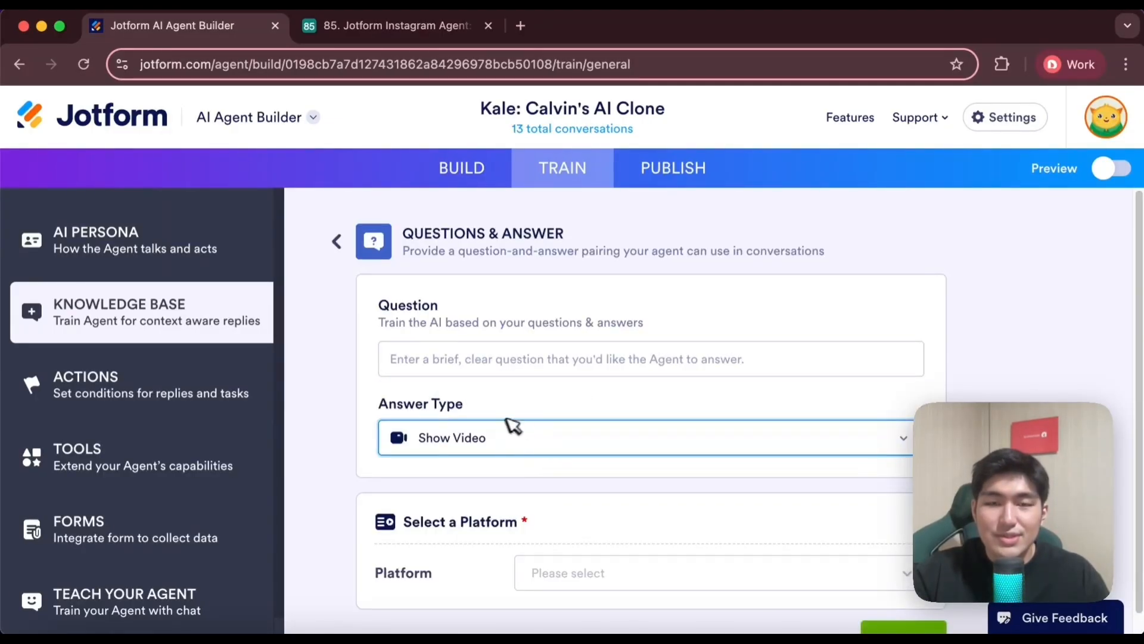
{"action": "left_click", "coordinate": [519, 430]}
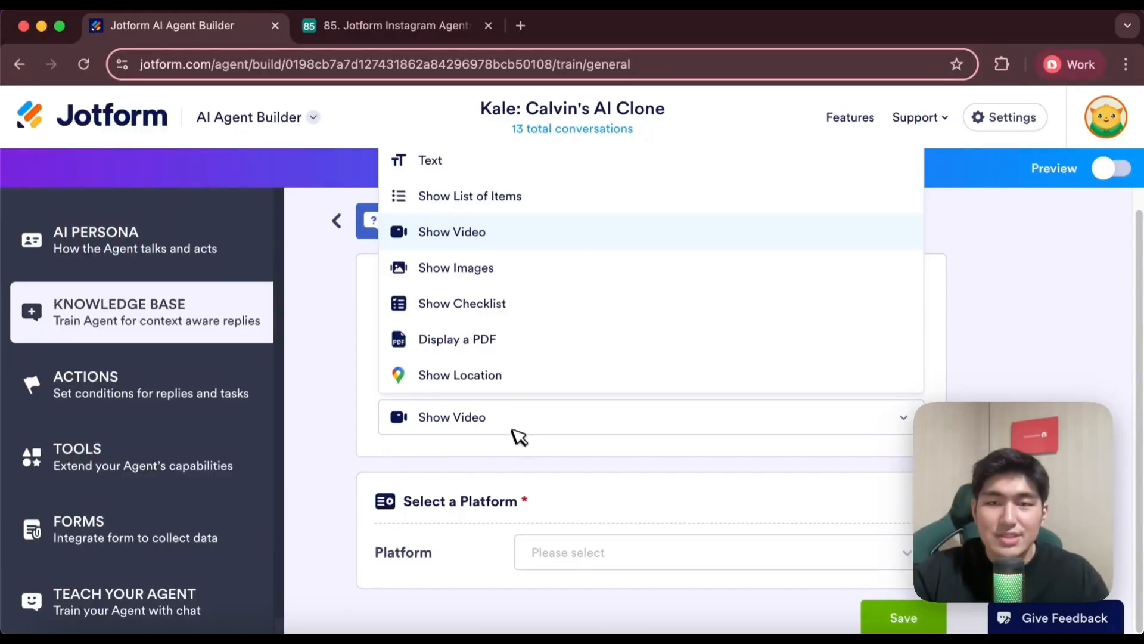
{"action": "left_click", "coordinate": [499, 337]}
{"action": "left_click", "coordinate": [557, 446]}
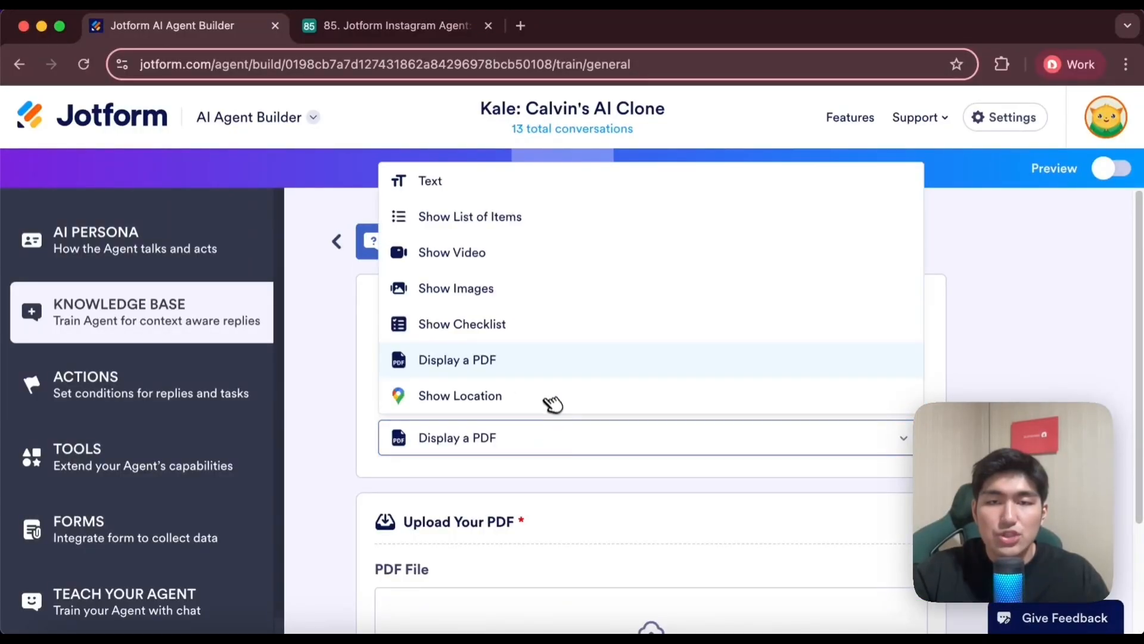
{"action": "left_click", "coordinate": [552, 398]}
{"action": "scroll", "coordinate": [652, 528], "scroll_direction": "down", "scroll_amount": 1}
{"action": "scroll", "coordinate": [652, 529], "scroll_direction": "down", "scroll_amount": 4}
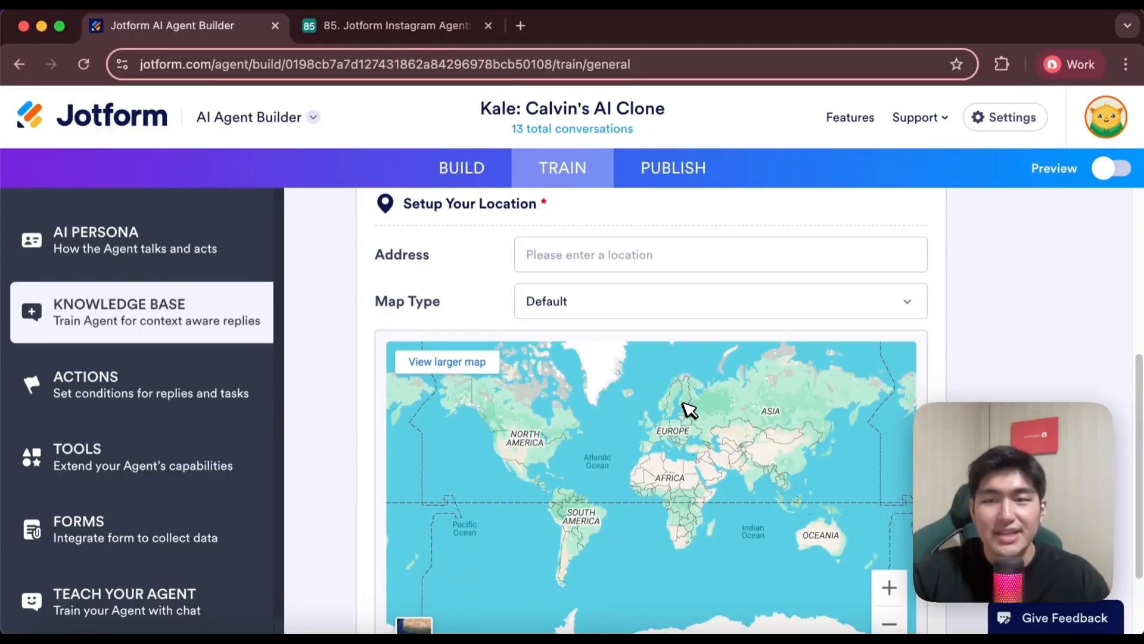
{"action": "scroll", "coordinate": [649, 263], "scroll_direction": "up", "scroll_amount": 5}
{"action": "left_click", "coordinate": [332, 249]}
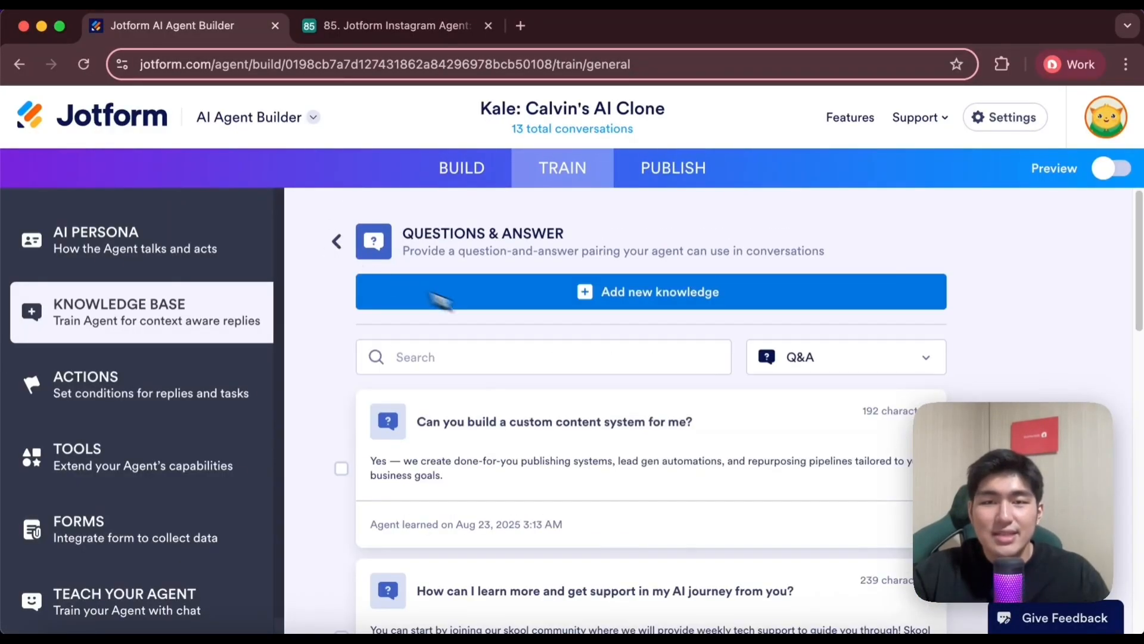
Review the existing question-and-answer pairs about Dainami AI, its services and community, and return to the knowledge base overview
{"action": "scroll", "coordinate": [576, 363], "scroll_direction": "down", "scroll_amount": 5}
{"action": "scroll", "coordinate": [575, 362], "scroll_direction": "down", "scroll_amount": 7}
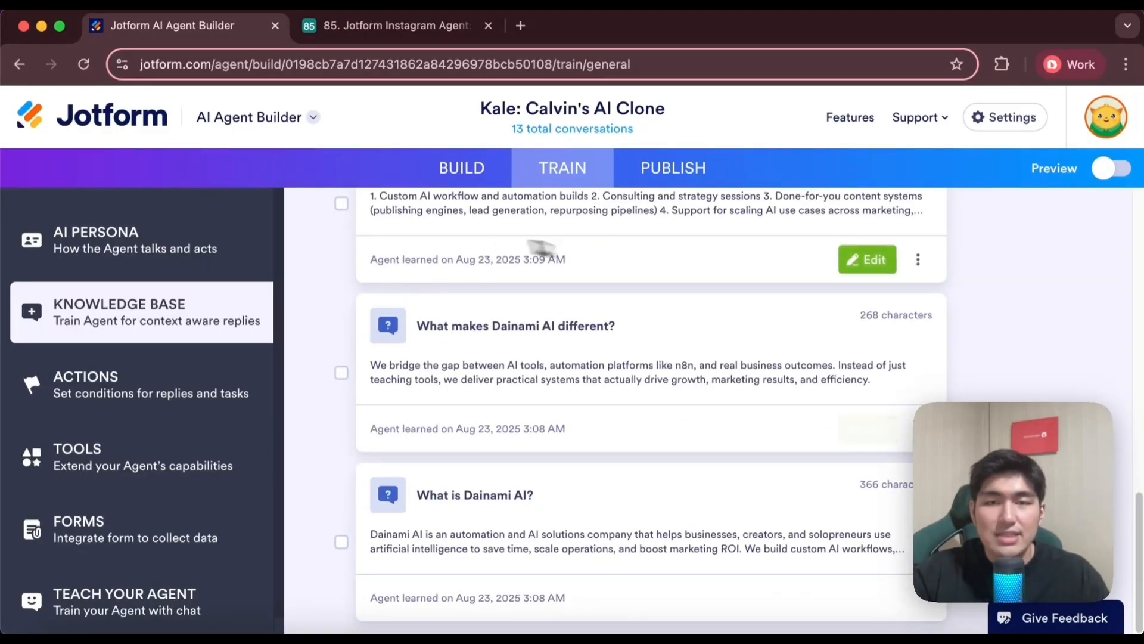
{"action": "scroll", "coordinate": [620, 471], "scroll_direction": "up", "scroll_amount": 5}
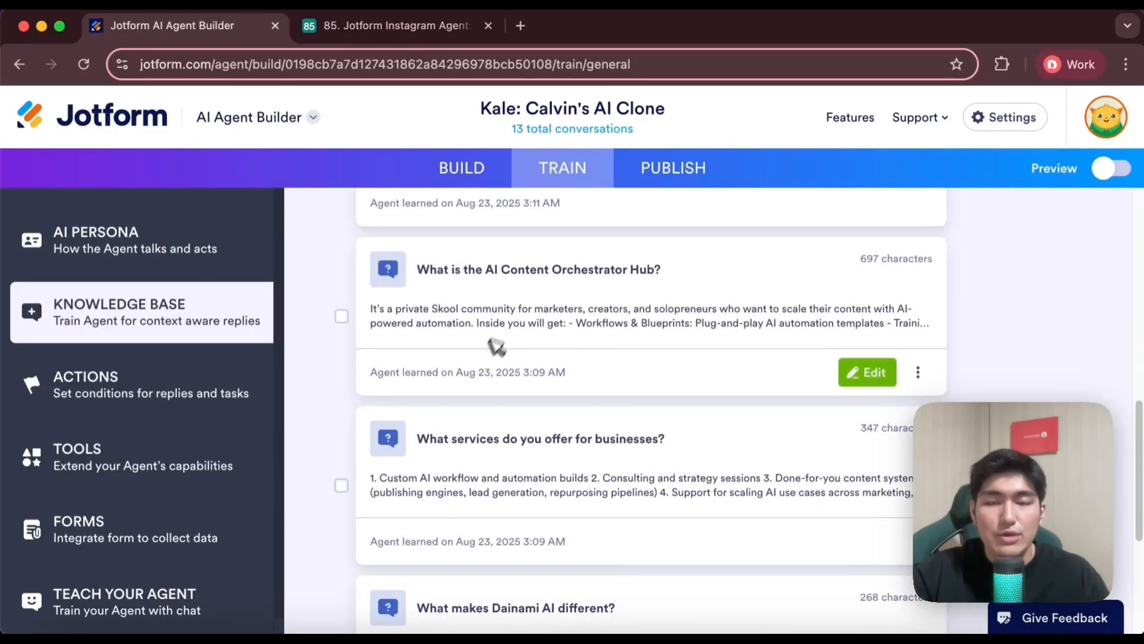
{"action": "scroll", "coordinate": [636, 408], "scroll_direction": "down", "scroll_amount": 5}
{"action": "scroll", "coordinate": [575, 388], "scroll_direction": "up", "scroll_amount": 10}
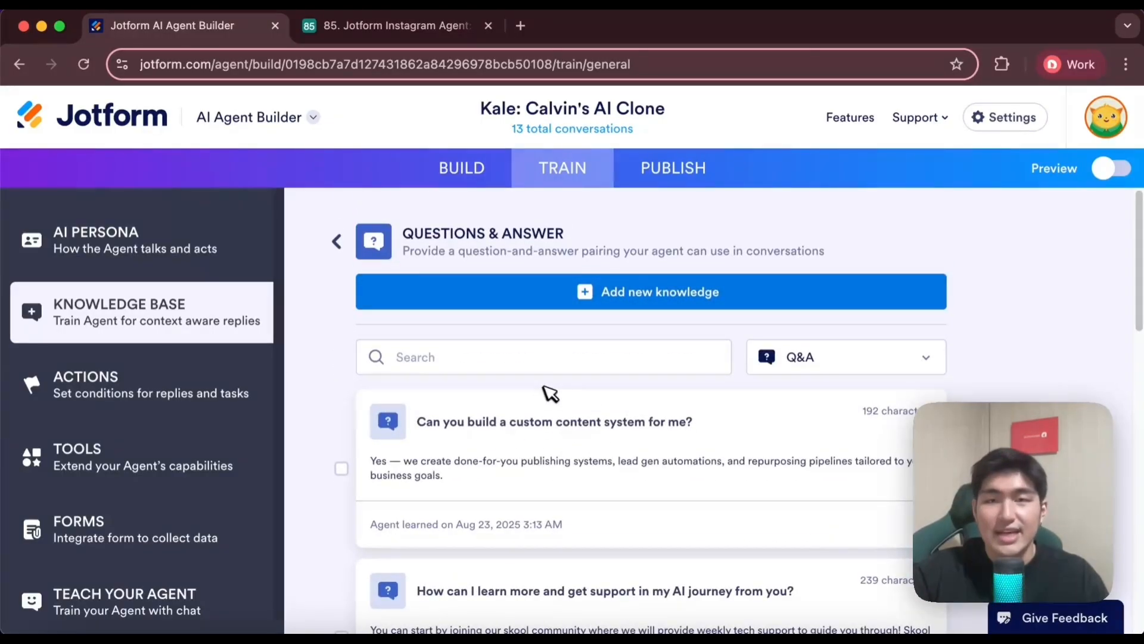
{"action": "left_click", "coordinate": [338, 240]}
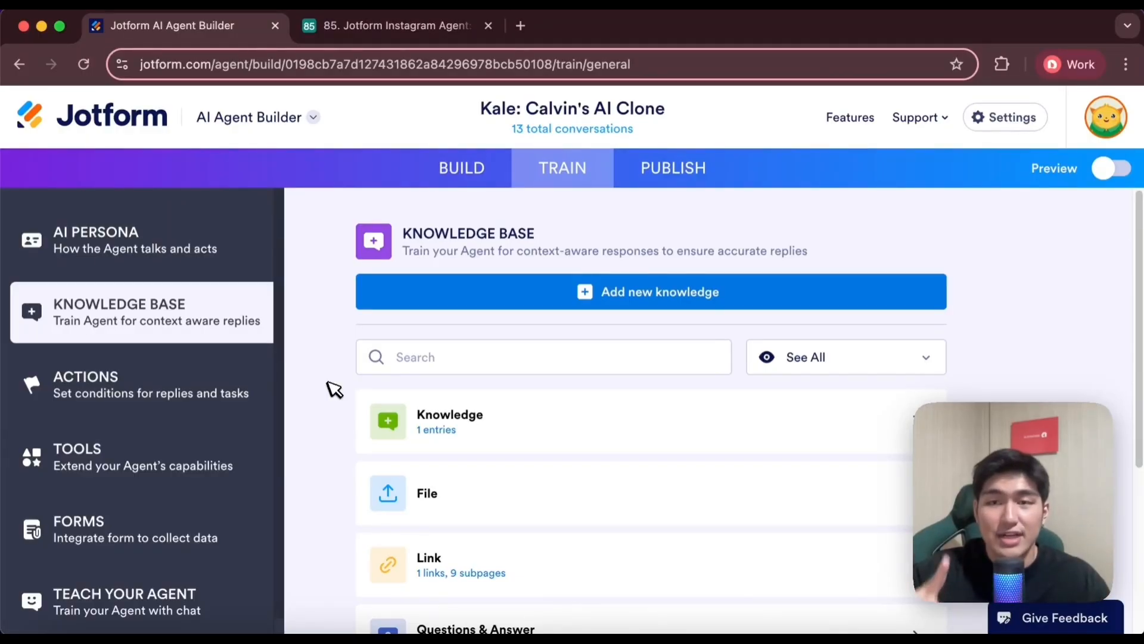
Open the agent's Actions and examine the rules for community, automation workflow, custom workflow, partnership and consultation questions
{"action": "left_click", "coordinate": [206, 394]}
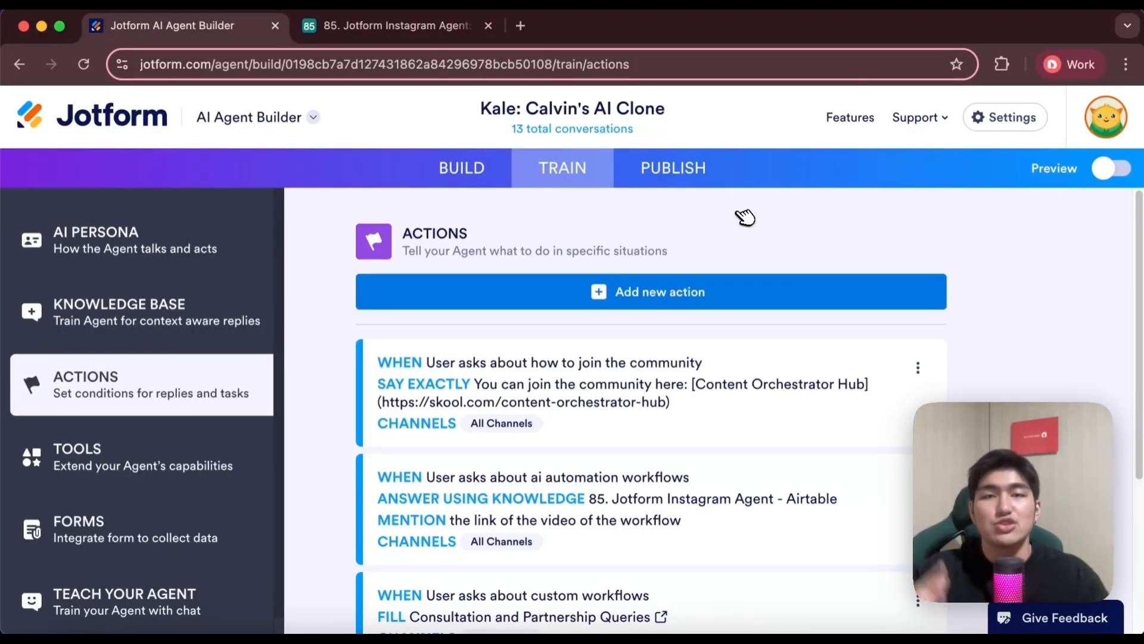
{"action": "scroll", "coordinate": [728, 352], "scroll_direction": "down", "scroll_amount": 3}
{"action": "scroll", "coordinate": [728, 324], "scroll_direction": "up", "scroll_amount": 2}
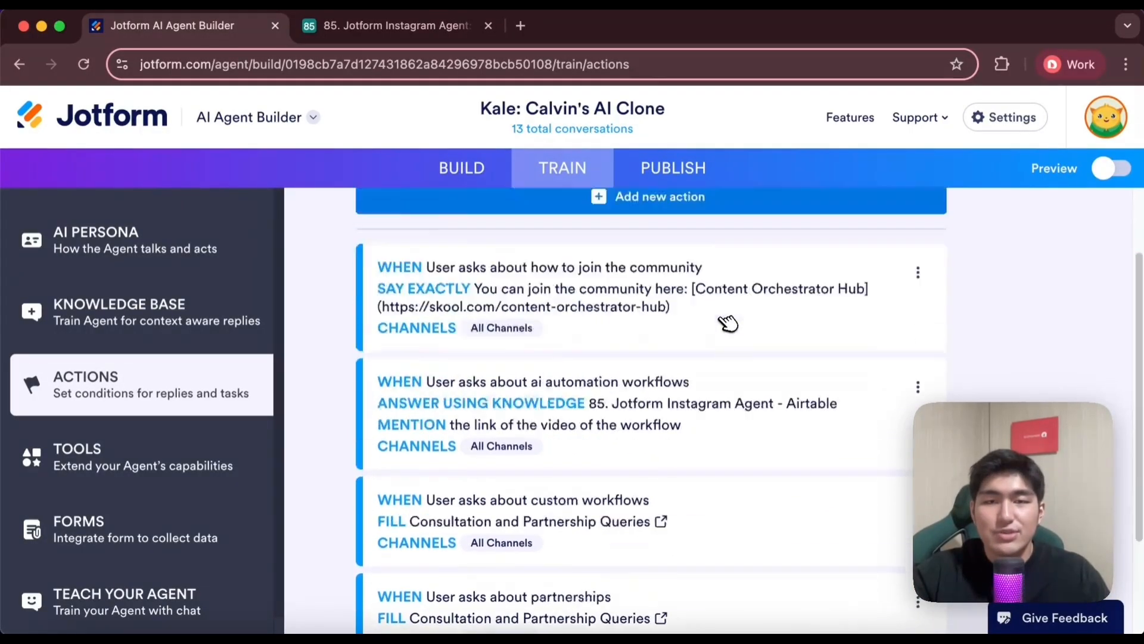
{"action": "scroll", "coordinate": [575, 355], "scroll_direction": "down", "scroll_amount": 3}
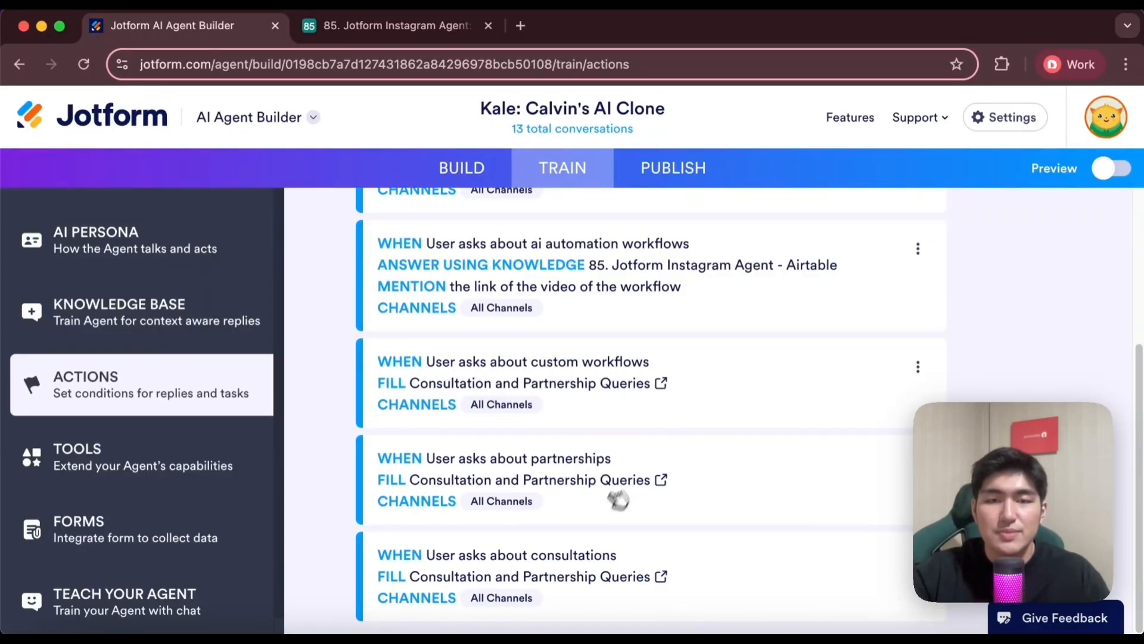
{"action": "scroll", "coordinate": [685, 510], "scroll_direction": "up", "scroll_amount": 5}
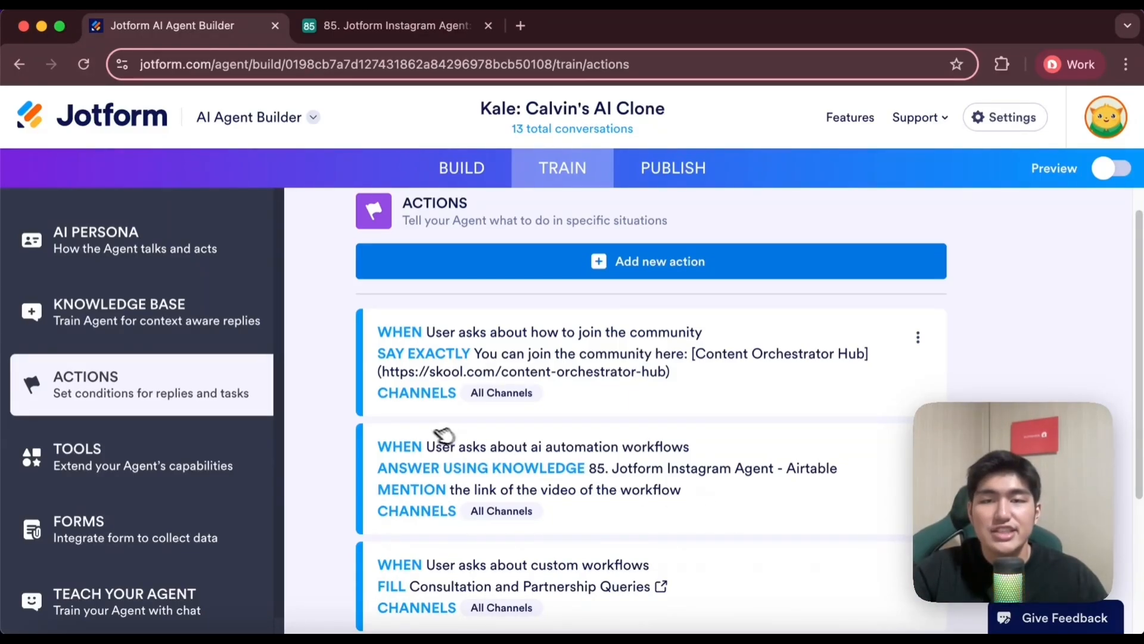
{"action": "scroll", "coordinate": [655, 483], "scroll_direction": "down", "scroll_amount": 1}
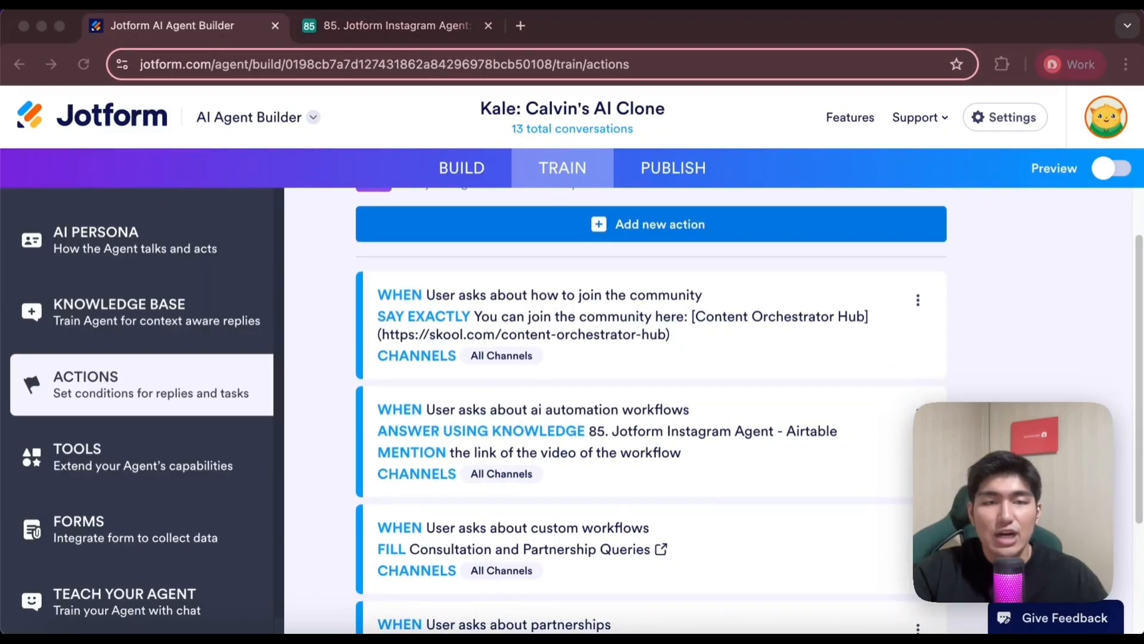
{"action": "scroll", "coordinate": [934, 390], "scroll_direction": "down", "scroll_amount": 1}
Open the ai automation workflows action for editing and examine its channel, condition choices and responses, keeping the condition User asks about
{"action": "left_click", "coordinate": [919, 375]}
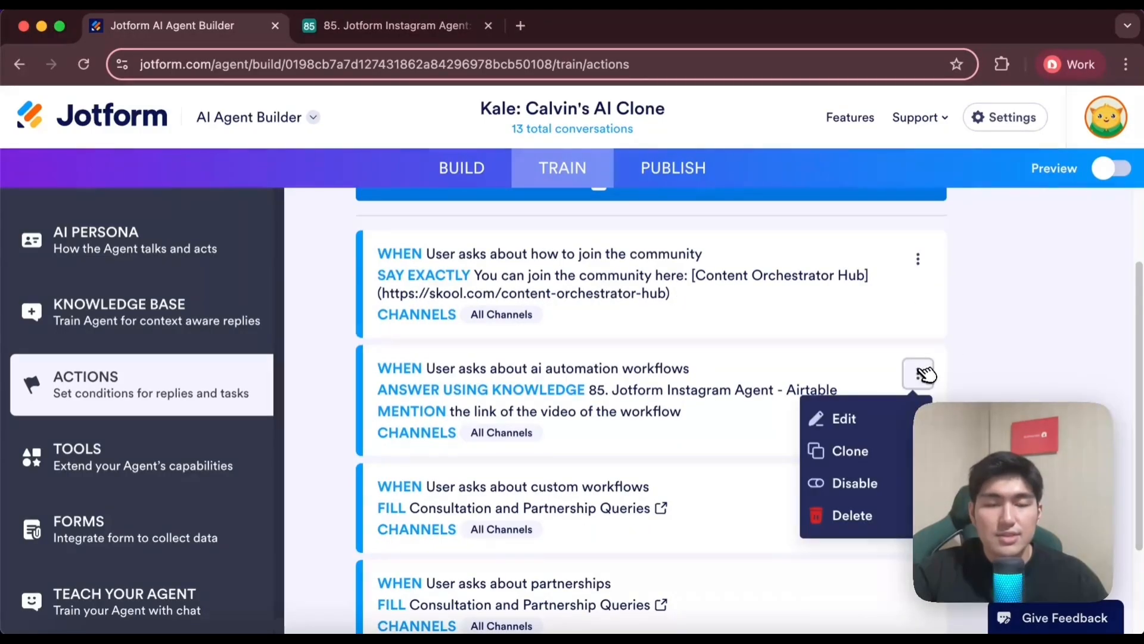
{"action": "left_click", "coordinate": [872, 417]}
{"action": "scroll", "coordinate": [779, 378], "scroll_direction": "down", "scroll_amount": 3}
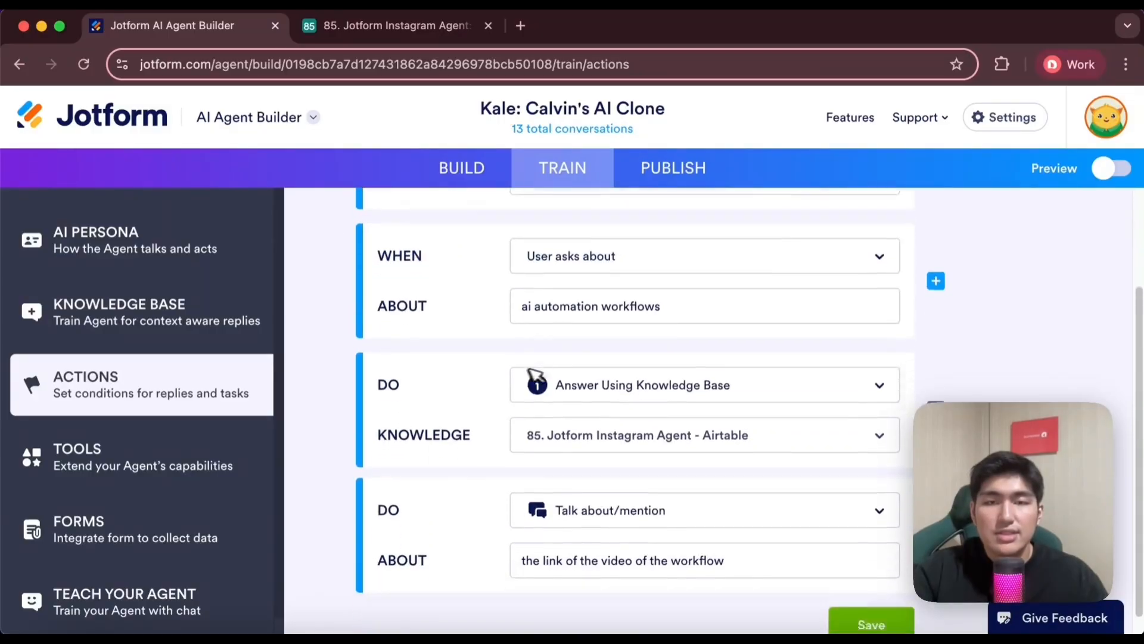
{"action": "scroll", "coordinate": [534, 378], "scroll_direction": "up", "scroll_amount": 3}
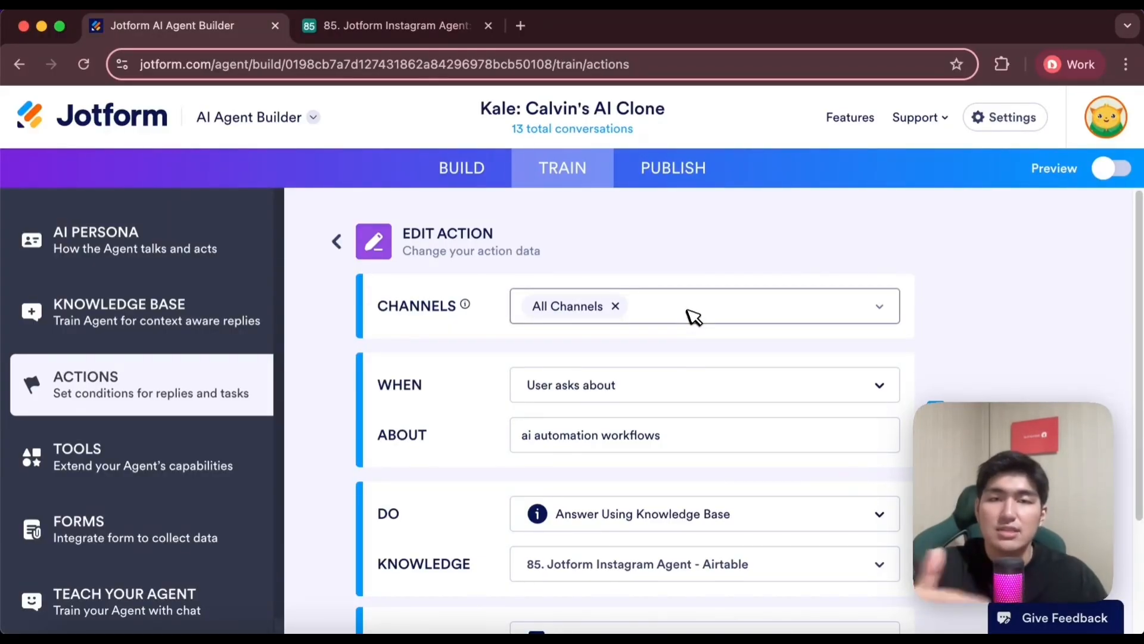
{"action": "scroll", "coordinate": [721, 350], "scroll_direction": "down", "scroll_amount": 2}
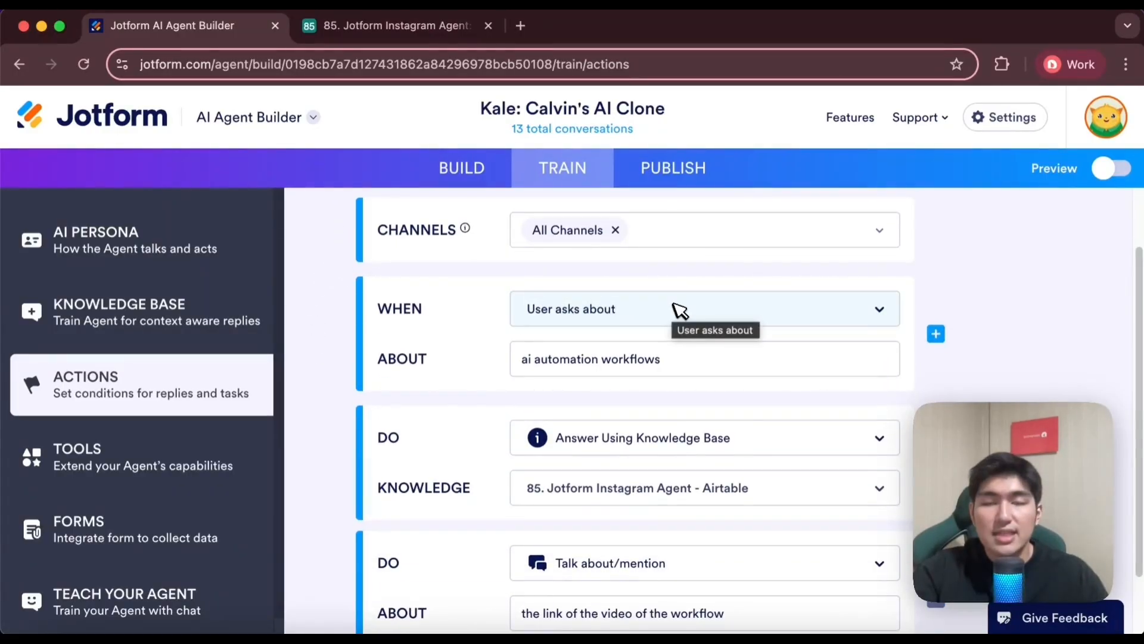
{"action": "left_click", "coordinate": [702, 319]}
{"action": "scroll", "coordinate": [572, 417], "scroll_direction": "down", "scroll_amount": 2}
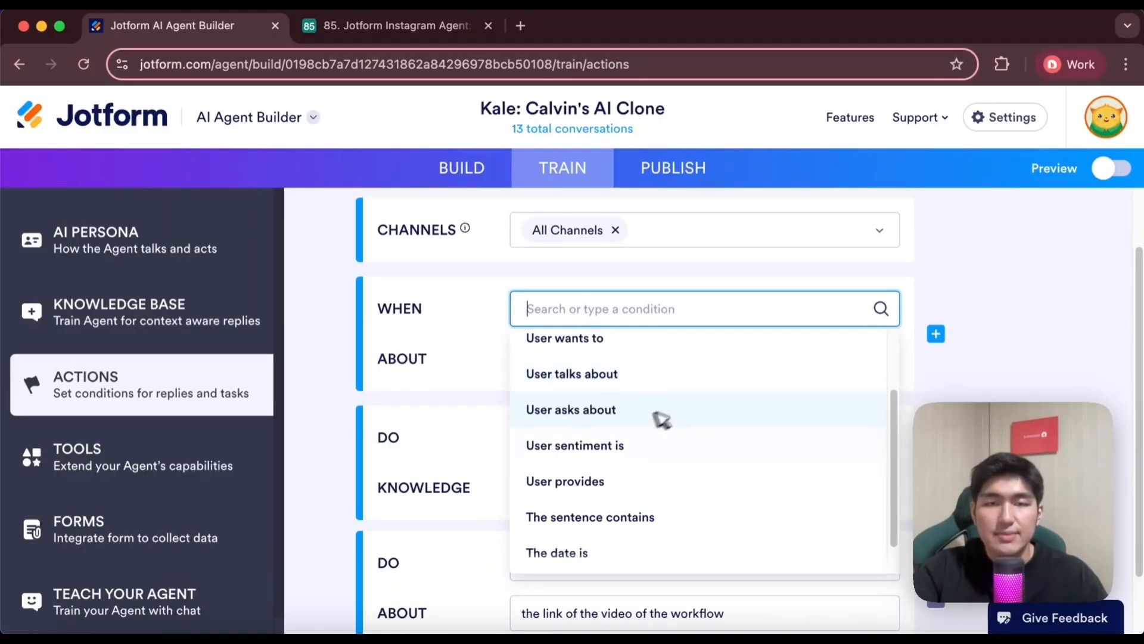
{"action": "left_click", "coordinate": [540, 400]}
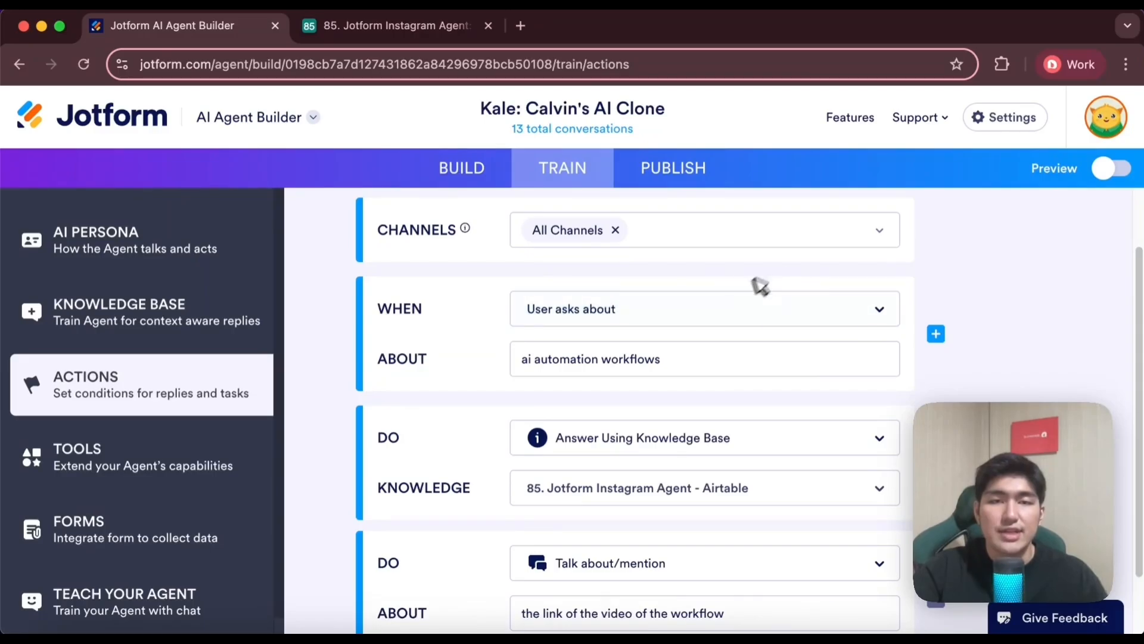
{"action": "scroll", "coordinate": [762, 358], "scroll_direction": "down", "scroll_amount": 2}
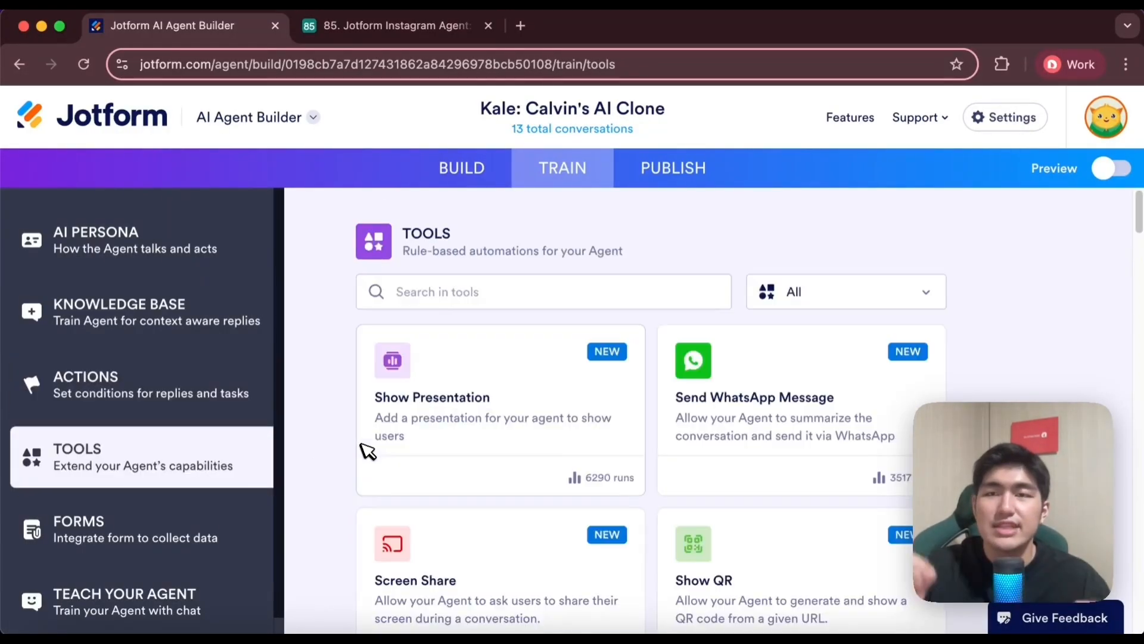
Browse the rule-based tools available to extend the agent's capabilities
{"action": "scroll", "coordinate": [658, 288], "scroll_direction": "down", "scroll_amount": 10}
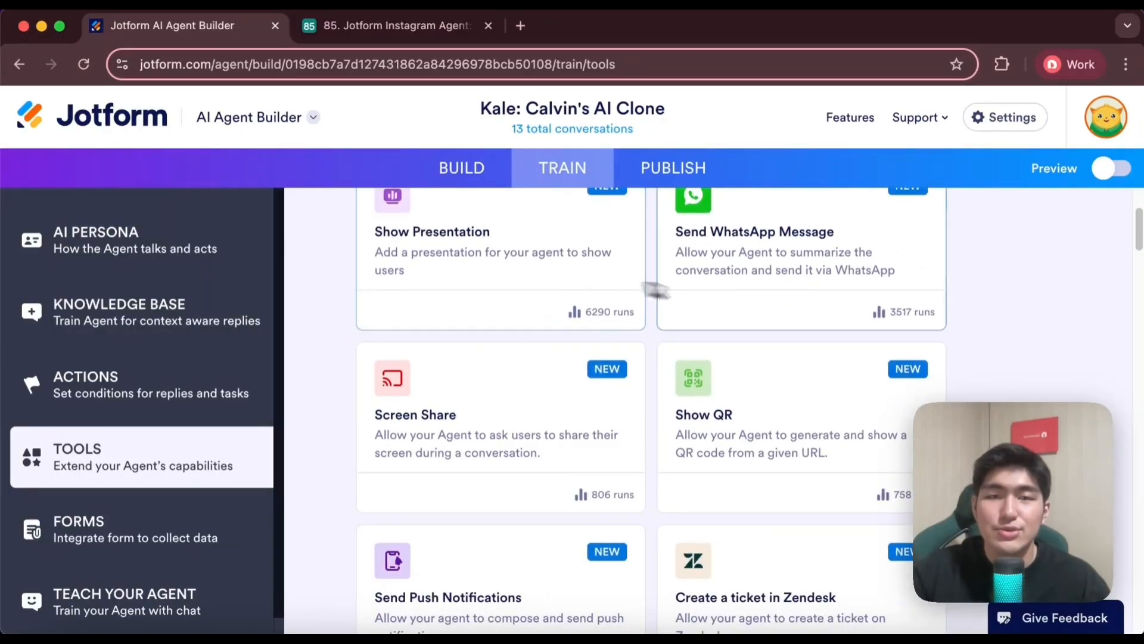
{"action": "scroll", "coordinate": [802, 391], "scroll_direction": "up", "scroll_amount": 10}
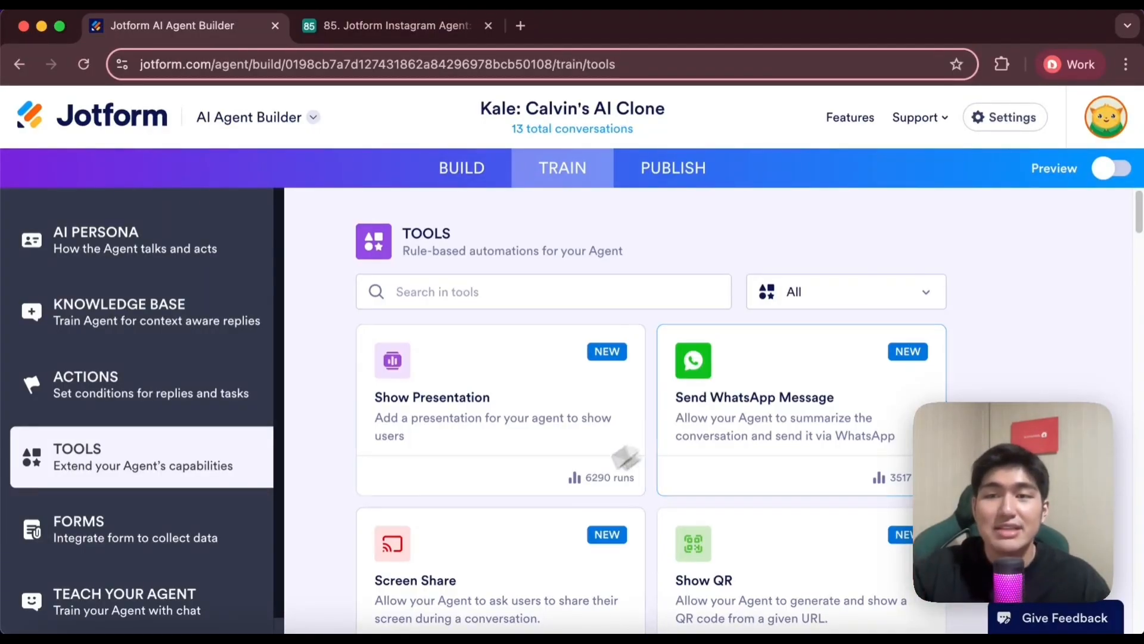
Open the Consultation and Partnership Queries form connected to the agent and review its contact, enquiry, budget and needs fields
{"action": "left_click", "coordinate": [148, 535]}
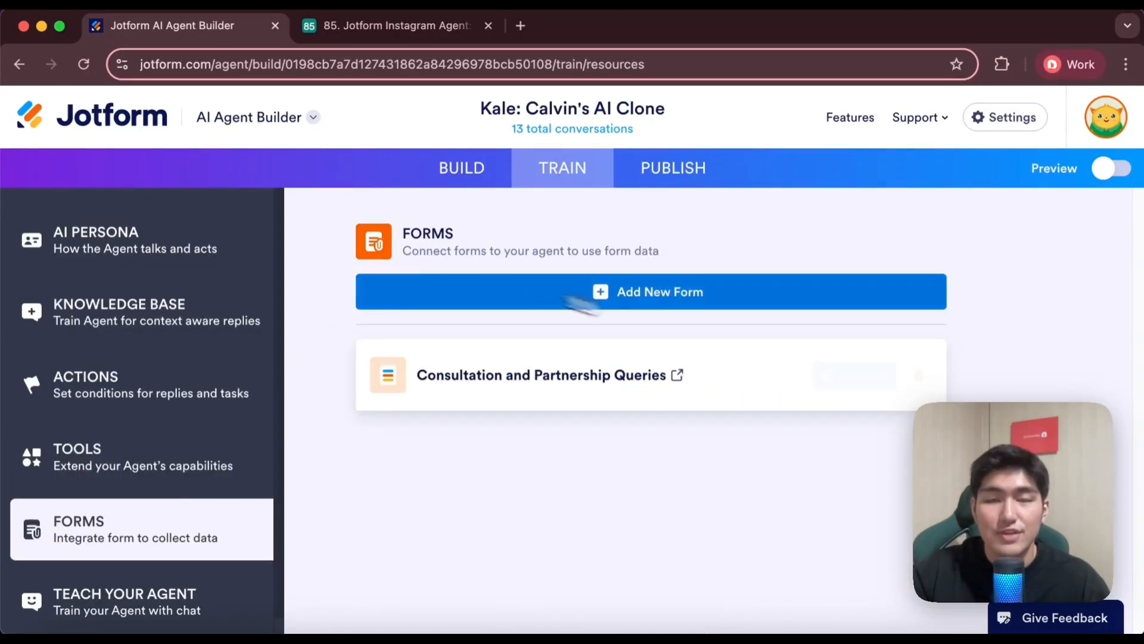
{"action": "mouse_move", "coordinate": [634, 377]}
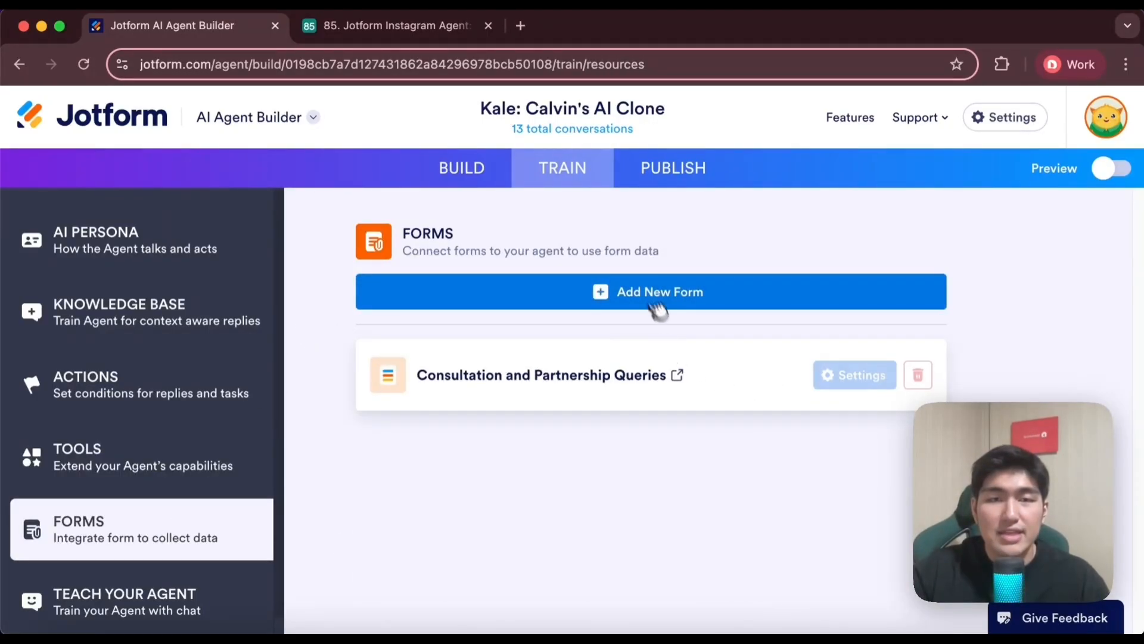
{"action": "left_click", "coordinate": [680, 375]}
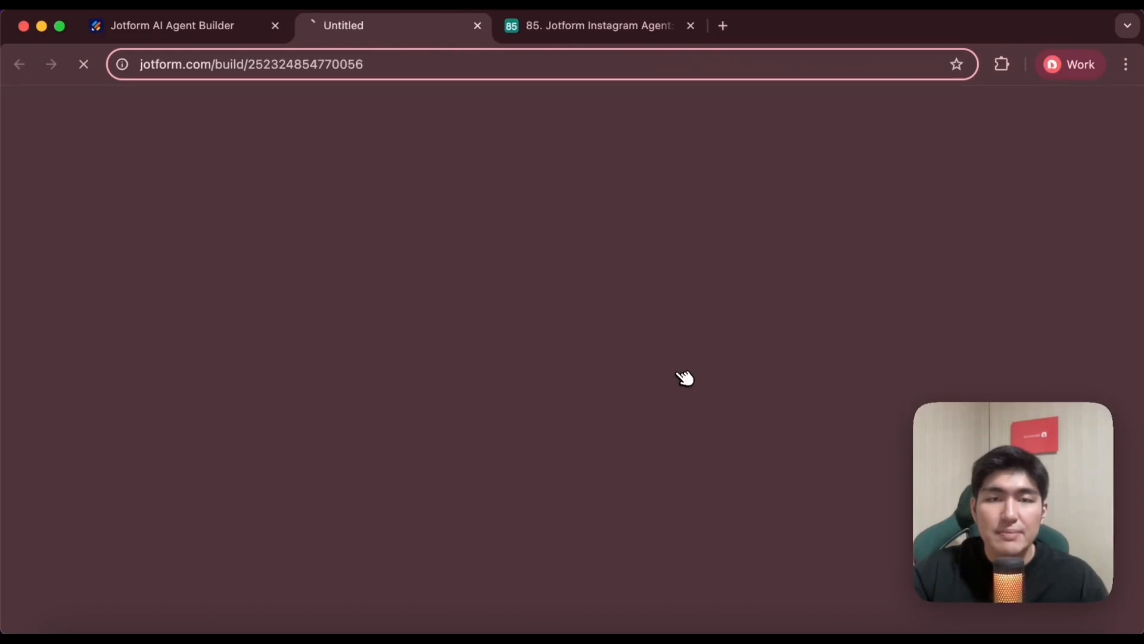
{"action": "scroll", "coordinate": [352, 254], "scroll_direction": "down", "scroll_amount": 10}
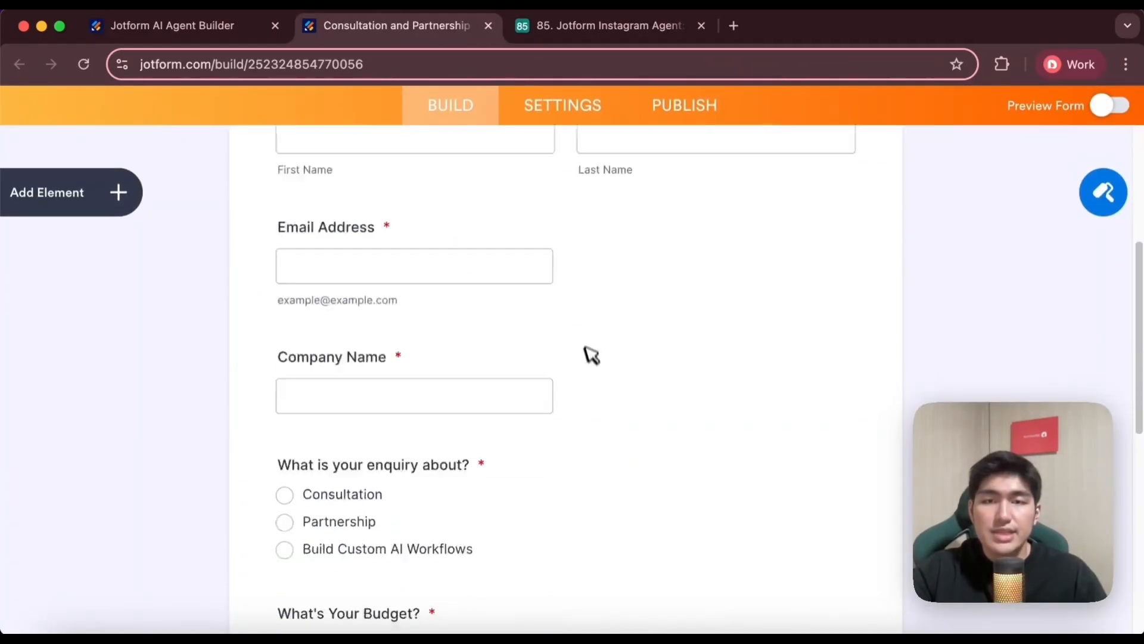
{"action": "scroll", "coordinate": [511, 288], "scroll_direction": "up", "scroll_amount": 8}
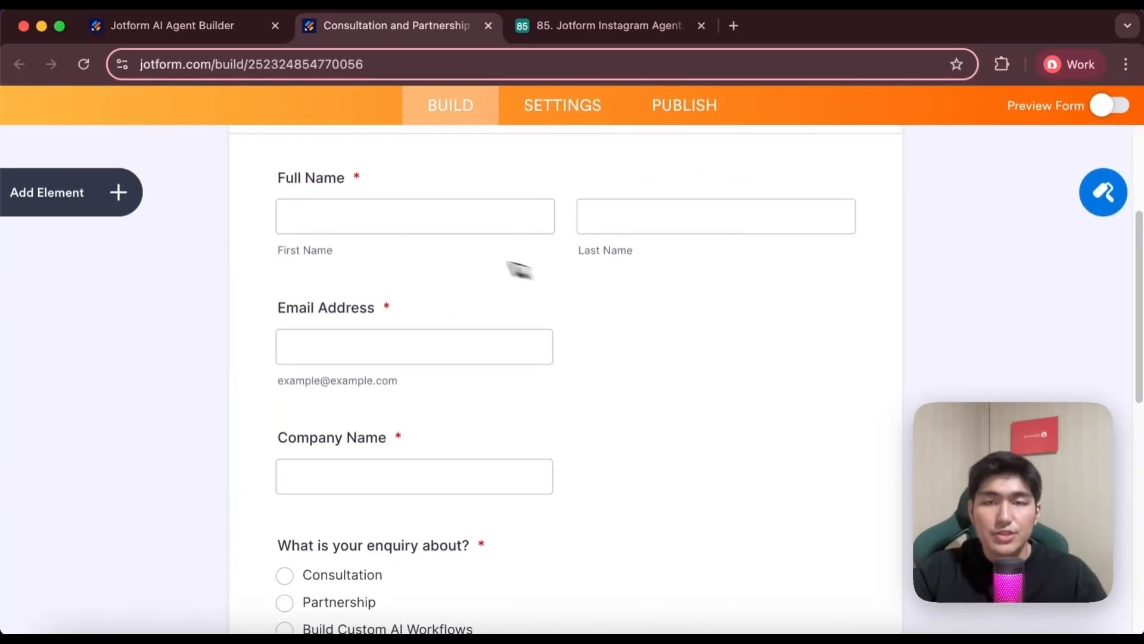
{"action": "scroll", "coordinate": [518, 266], "scroll_direction": "up", "scroll_amount": 3}
{"action": "scroll", "coordinate": [391, 373], "scroll_direction": "down", "scroll_amount": 4}
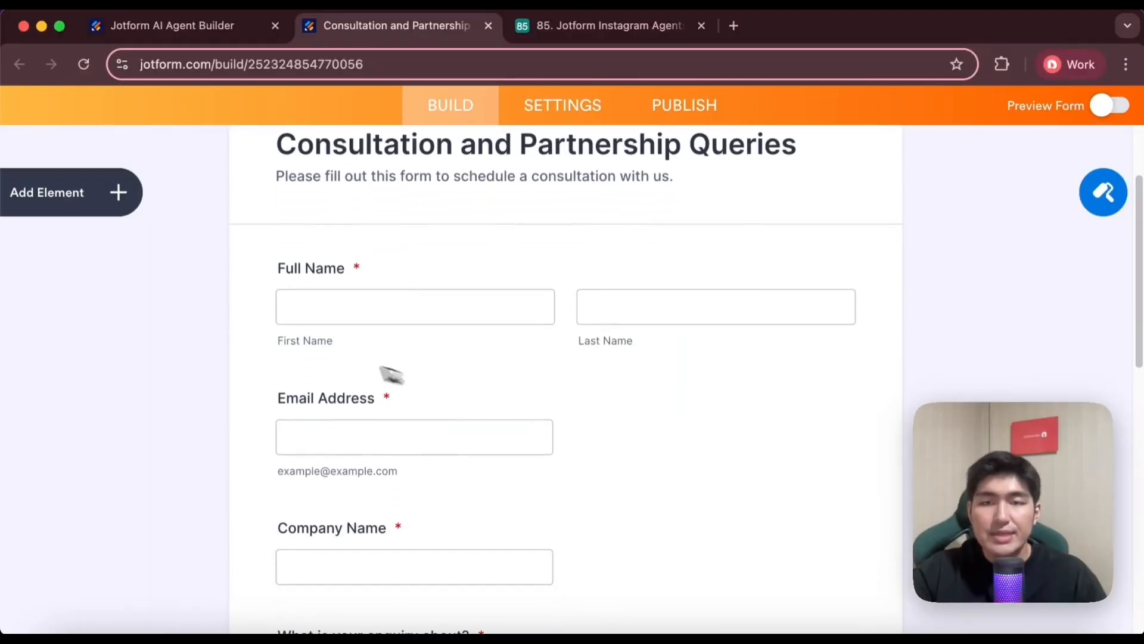
{"action": "scroll", "coordinate": [382, 459], "scroll_direction": "down", "scroll_amount": 3}
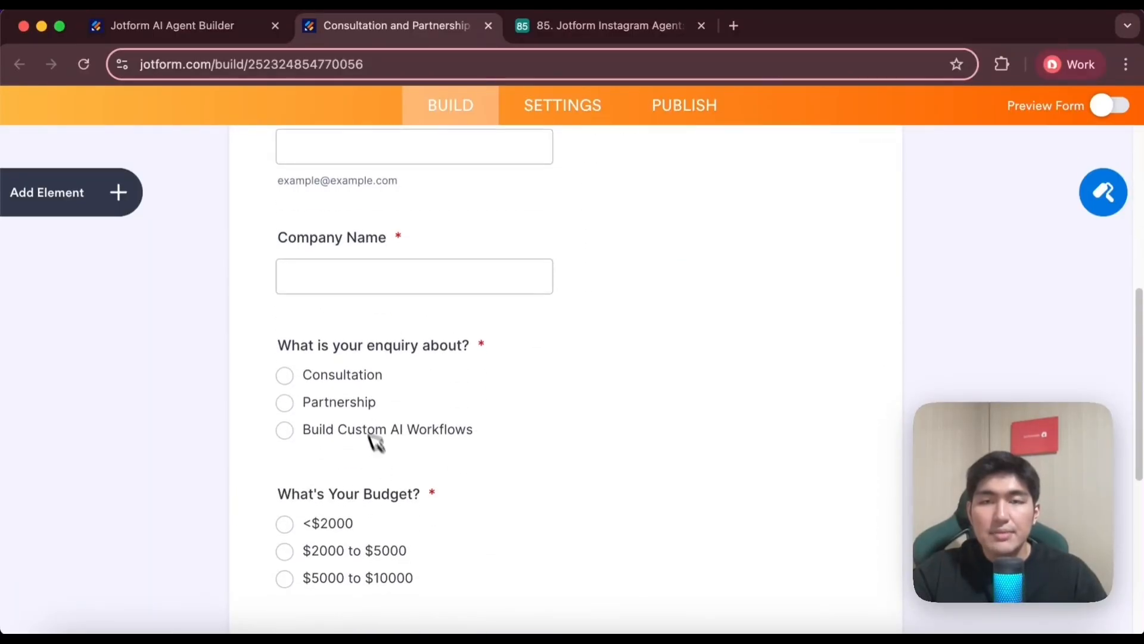
{"action": "scroll", "coordinate": [462, 426], "scroll_direction": "down", "scroll_amount": 1}
{"action": "scroll", "coordinate": [387, 405], "scroll_direction": "down", "scroll_amount": 5}
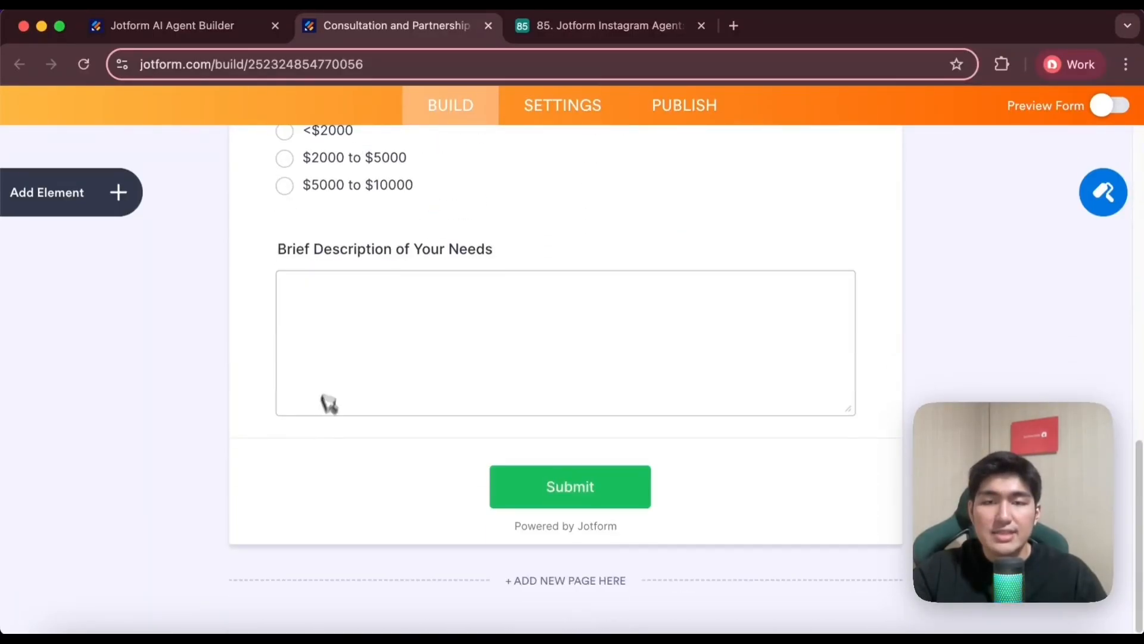
{"action": "scroll", "coordinate": [560, 268], "scroll_direction": "up", "scroll_amount": 1}
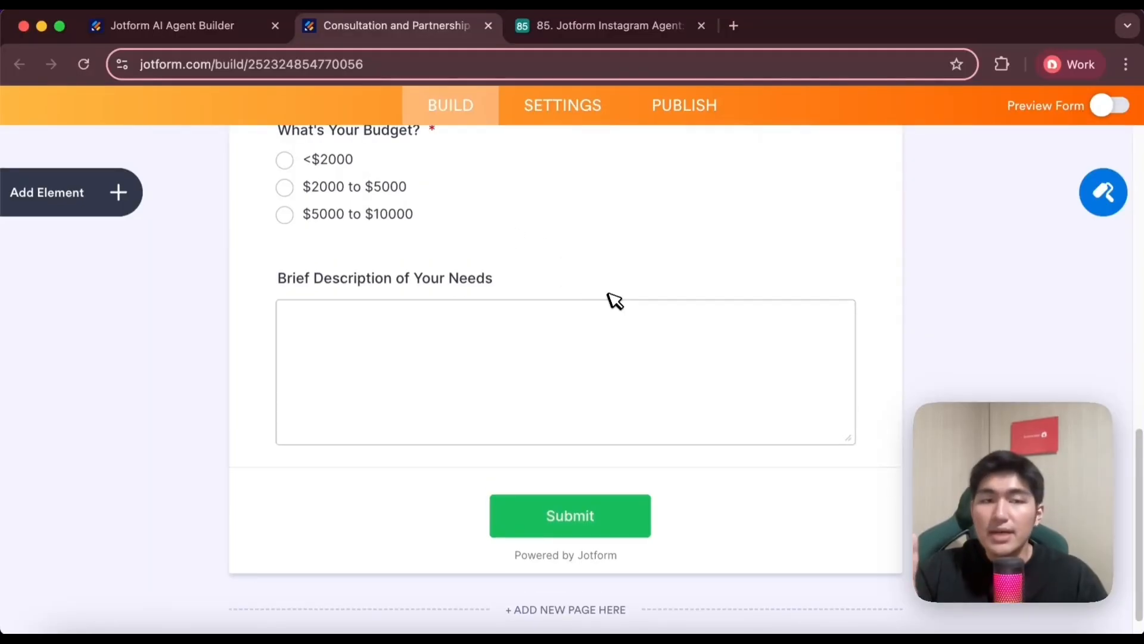
Open the form's existing Webhooks integration for editing
{"action": "left_click", "coordinate": [577, 113]}
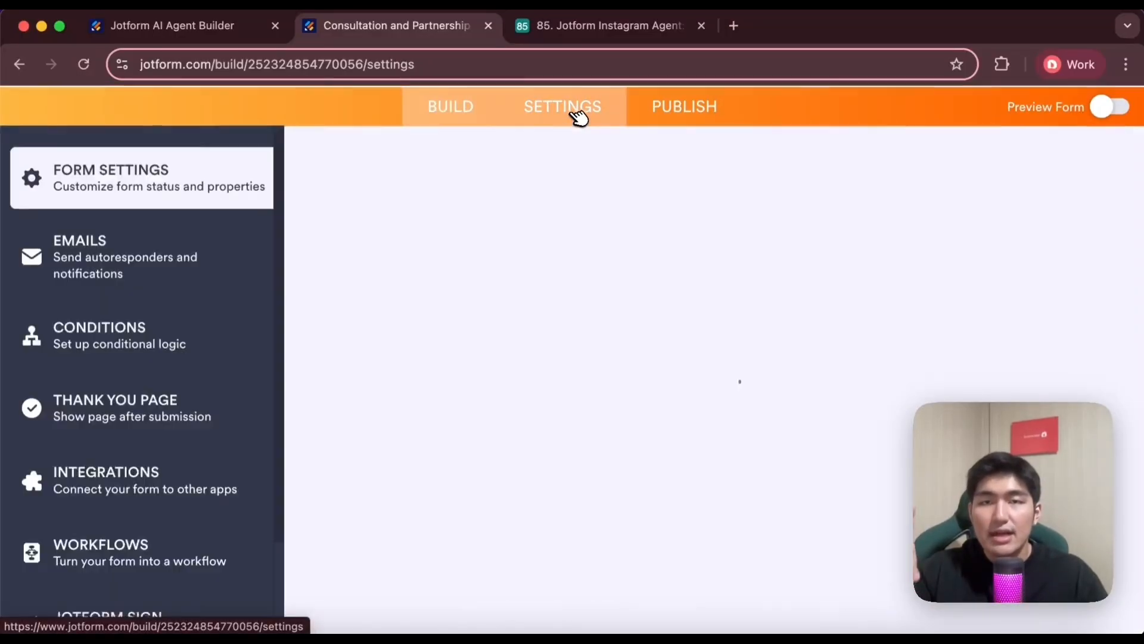
{"action": "scroll", "coordinate": [358, 381], "scroll_direction": "down", "scroll_amount": 3}
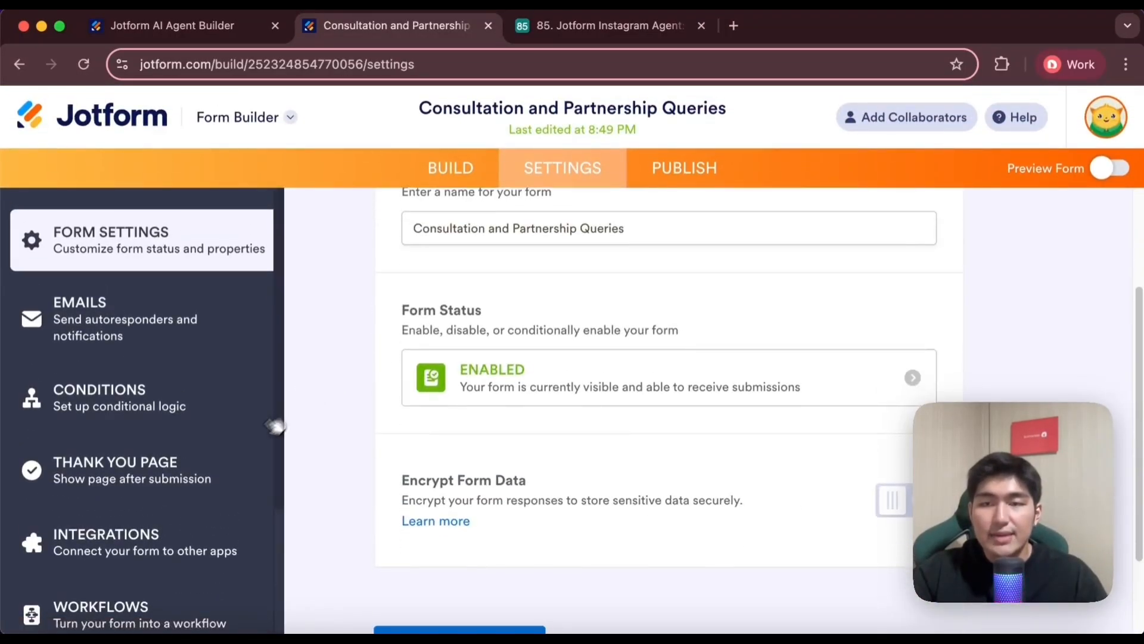
{"action": "left_click", "coordinate": [177, 538]}
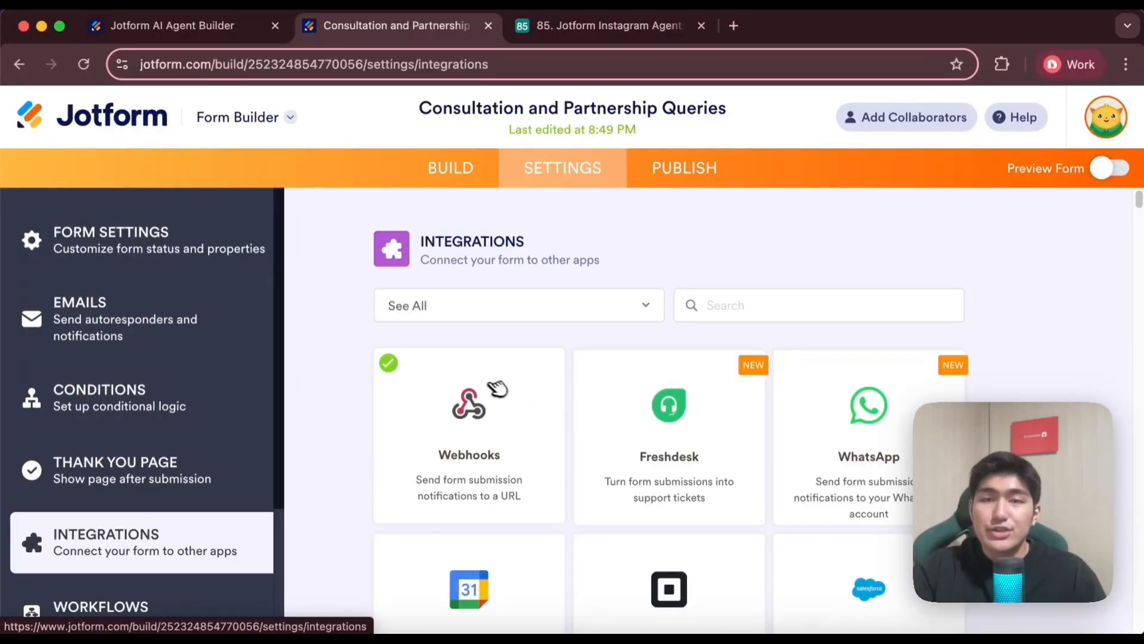
{"action": "left_click", "coordinate": [498, 447]}
{"action": "scroll", "coordinate": [656, 429], "scroll_direction": "down", "scroll_amount": 3}
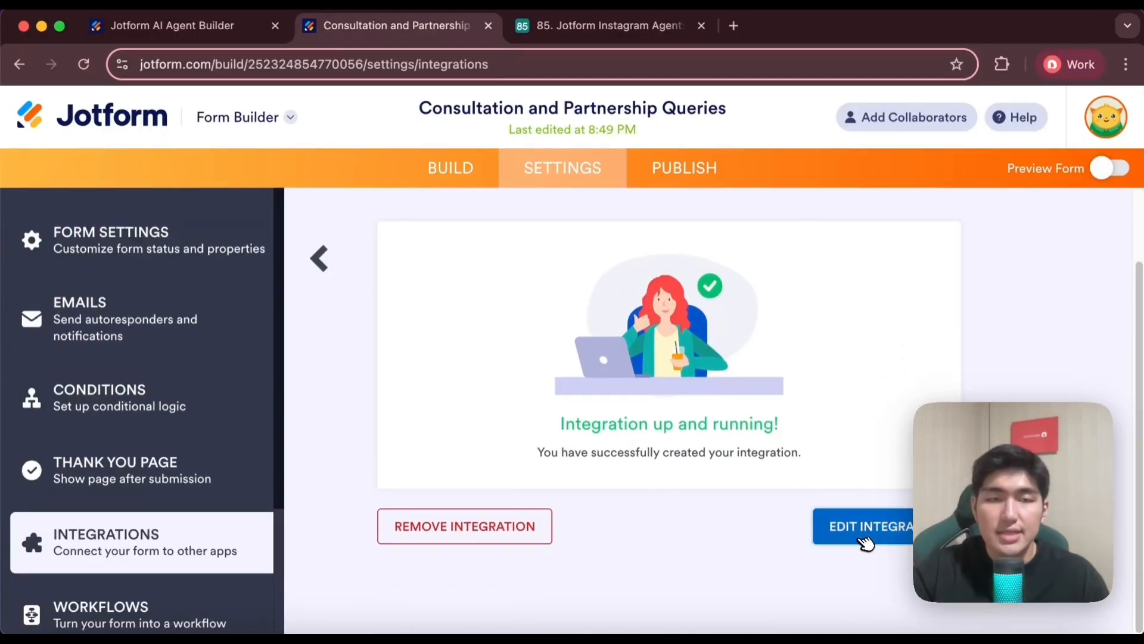
{"action": "left_click", "coordinate": [865, 526]}
{"action": "scroll", "coordinate": [531, 420], "scroll_direction": "down", "scroll_amount": 1}
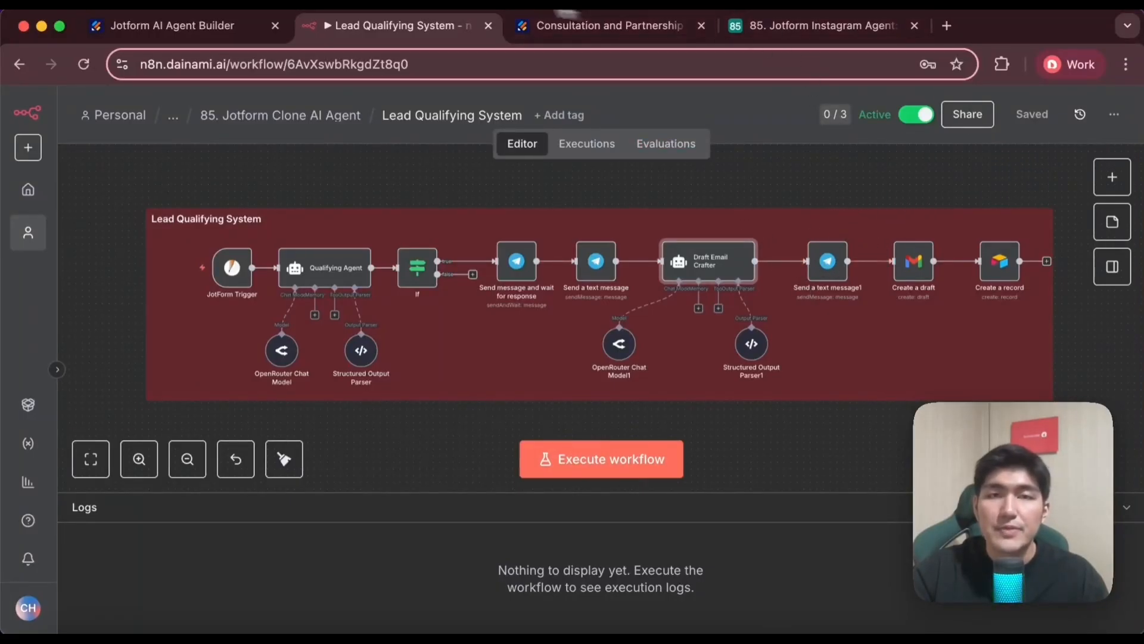
Look over the Jotform account page for API access and inspect the JotForm Trigger's blank credential form in n8n without saving it
{"action": "left_click", "coordinate": [602, 31]}
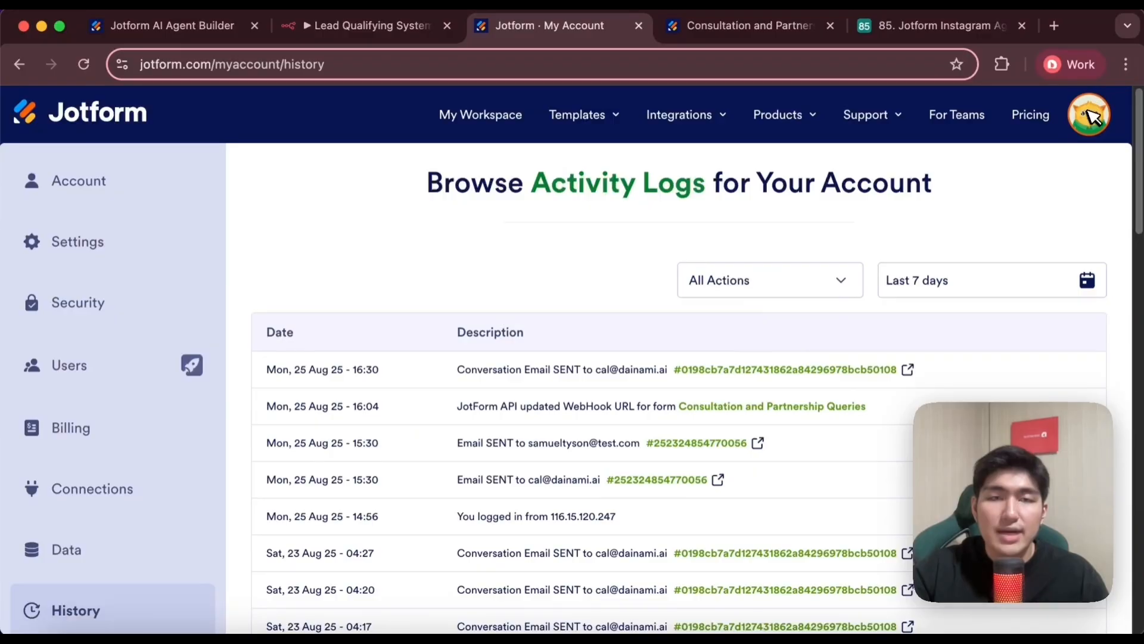
{"action": "scroll", "coordinate": [248, 439], "scroll_direction": "down", "scroll_amount": 4}
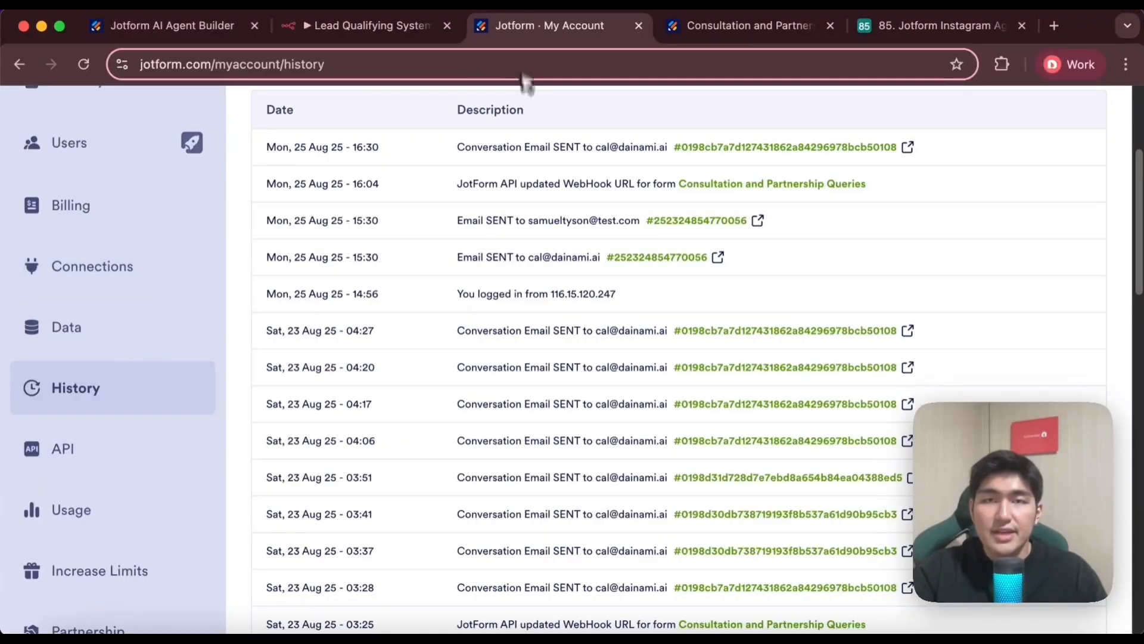
{"action": "left_click", "coordinate": [369, 28]}
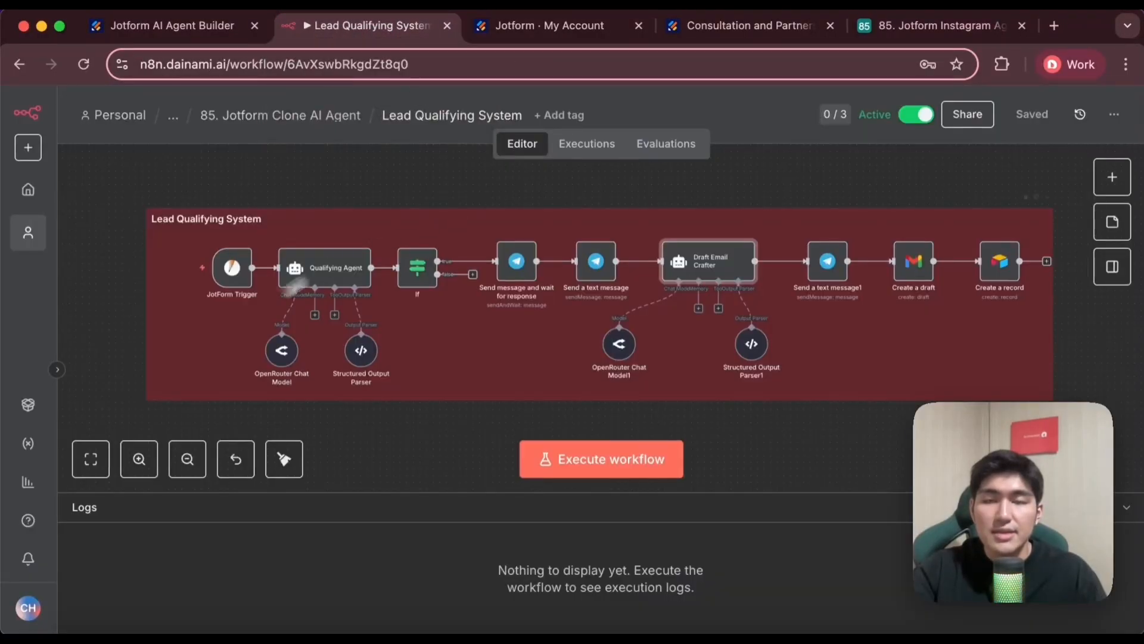
{"action": "double_click", "coordinate": [242, 275]}
{"action": "left_click", "coordinate": [448, 267]}
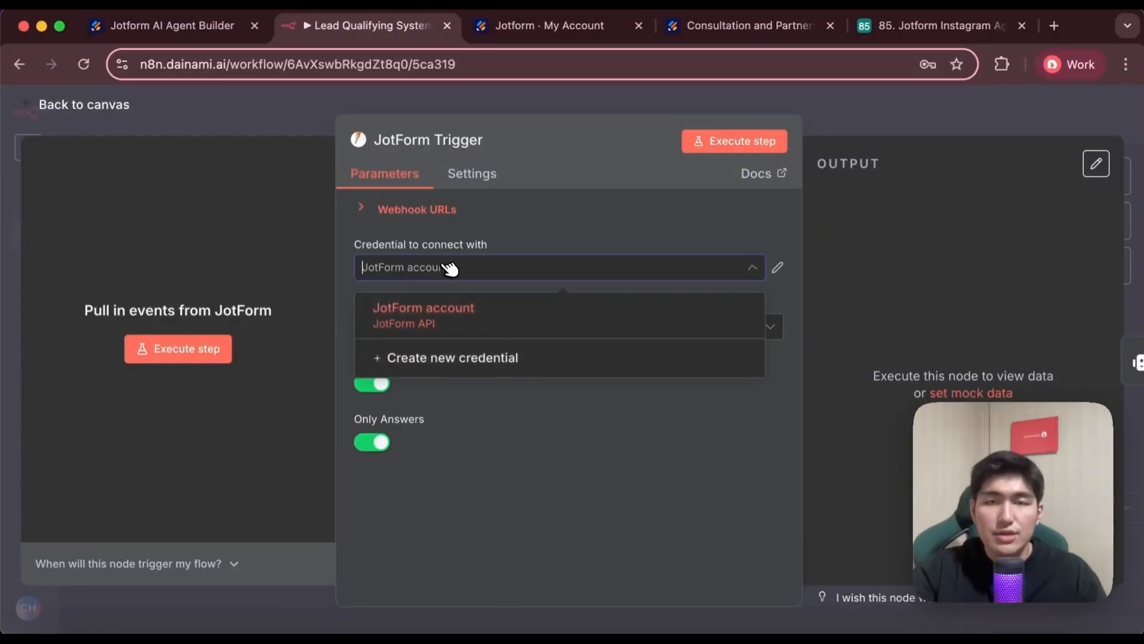
{"action": "left_click", "coordinate": [450, 352]}
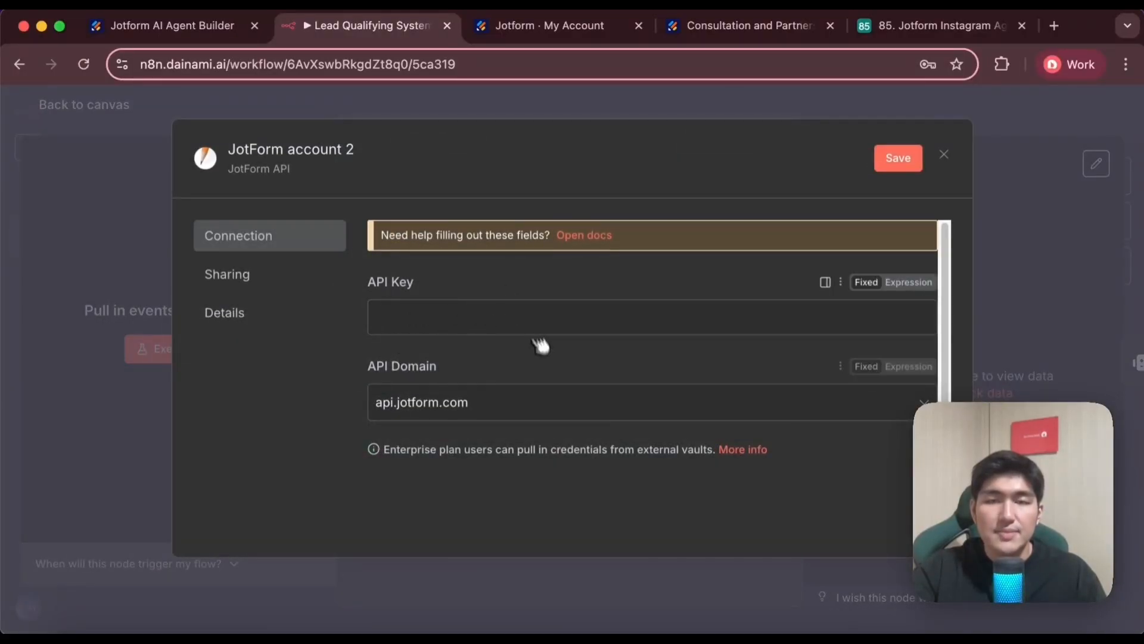
{"action": "left_click", "coordinate": [954, 155]}
Copy the production webhook URL from the JotForm Trigger node
{"action": "left_click", "coordinate": [411, 212]}
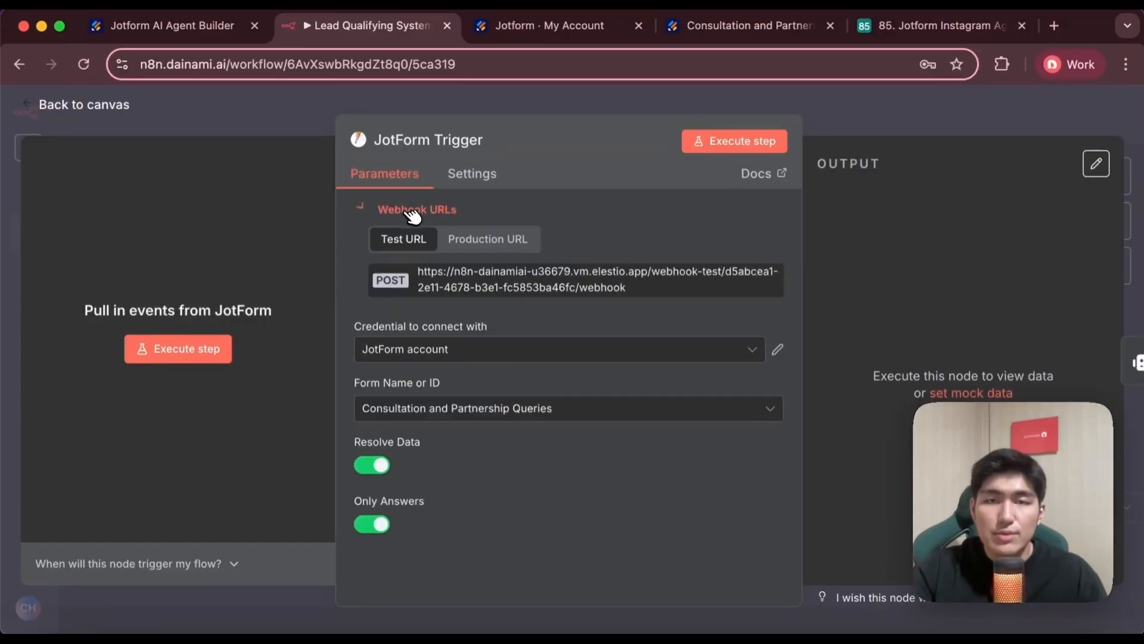
{"action": "left_click", "coordinate": [488, 238]}
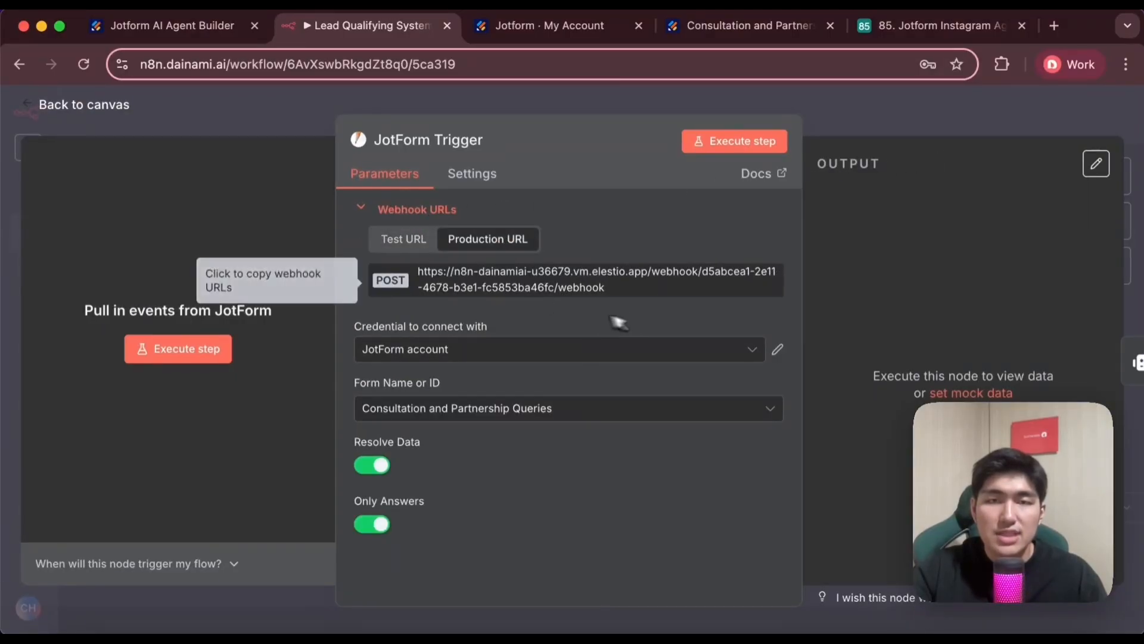
{"action": "left_click", "coordinate": [501, 283]}
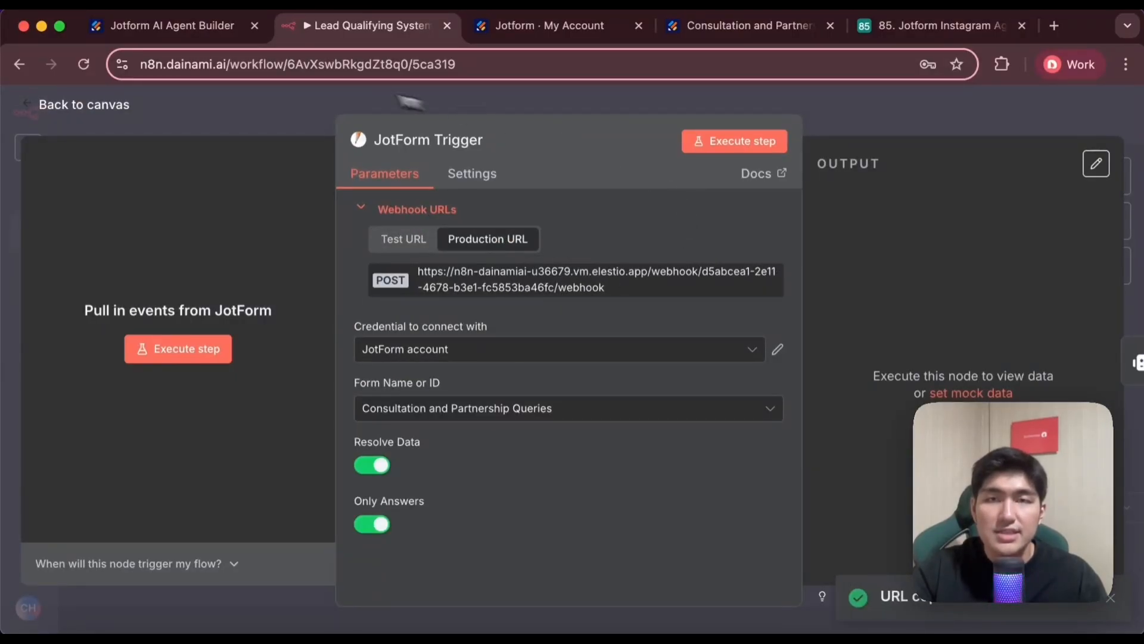
Check the production and test webhook URLs in the form's Webhooks integration and return to the Lead Qualifying System canvas in n8n
{"action": "left_click", "coordinate": [584, 33]}
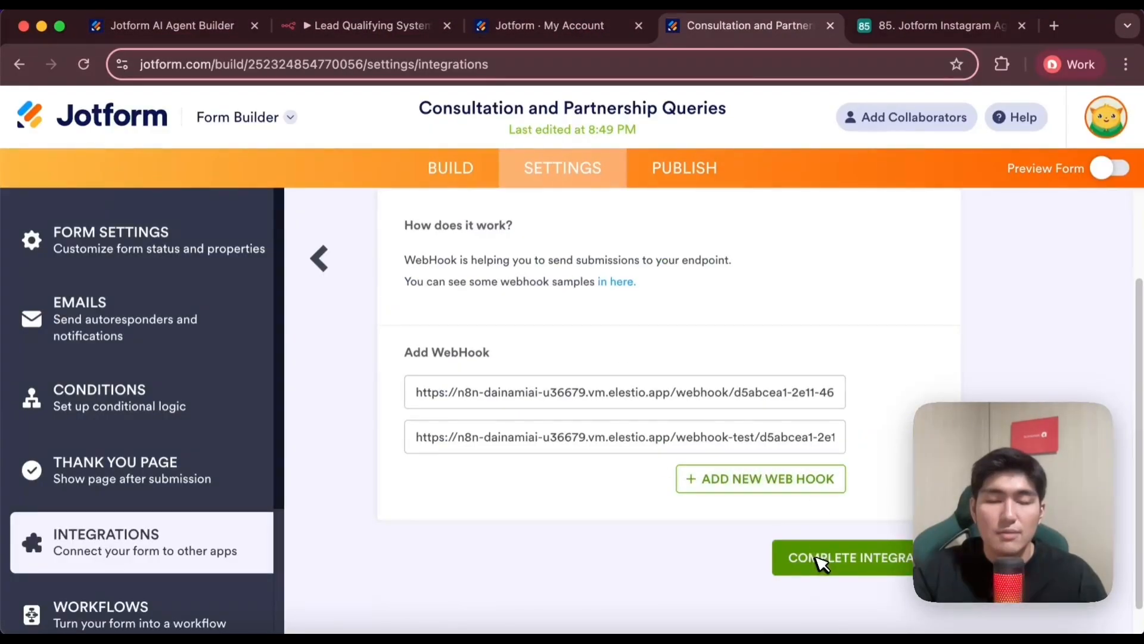
{"action": "scroll", "coordinate": [870, 555], "scroll_direction": "up", "scroll_amount": 2}
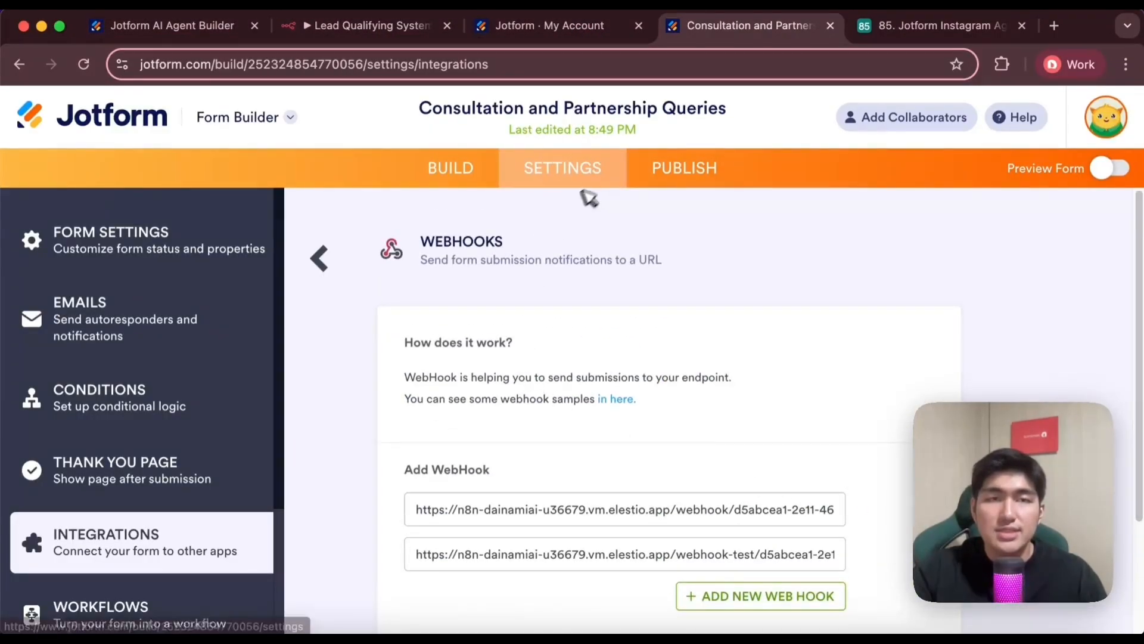
{"action": "left_click", "coordinate": [366, 25]}
{"action": "left_click", "coordinate": [294, 105]}
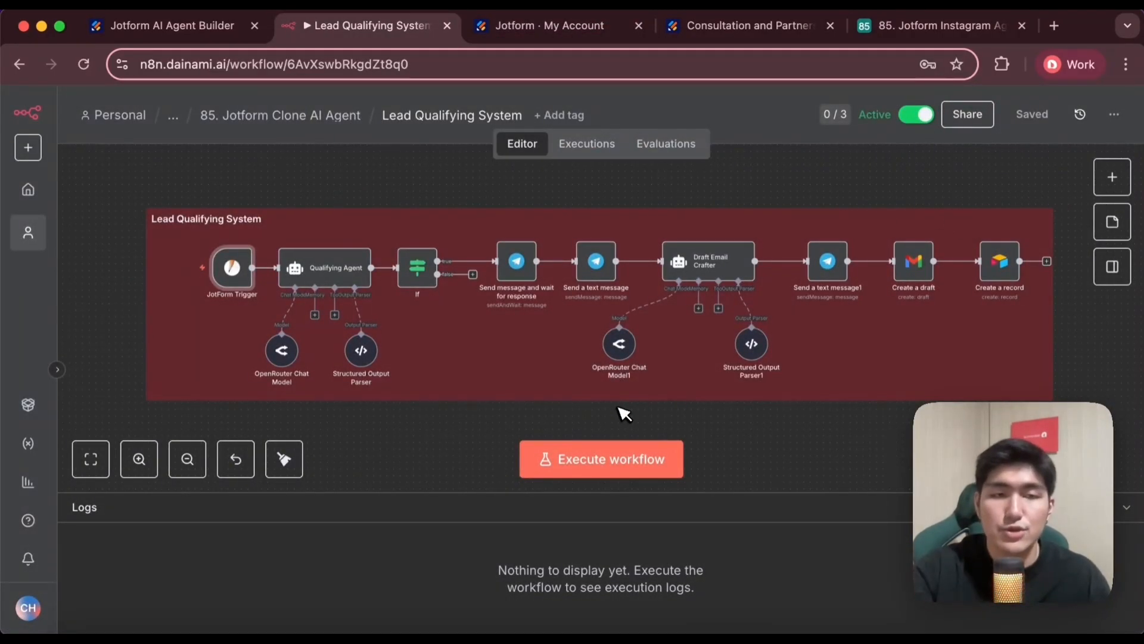
Open the workflow's latest execution and examine the form data output by the JotForm Trigger
{"action": "scroll", "coordinate": [357, 307], "scroll_direction": "up", "scroll_amount": 2}
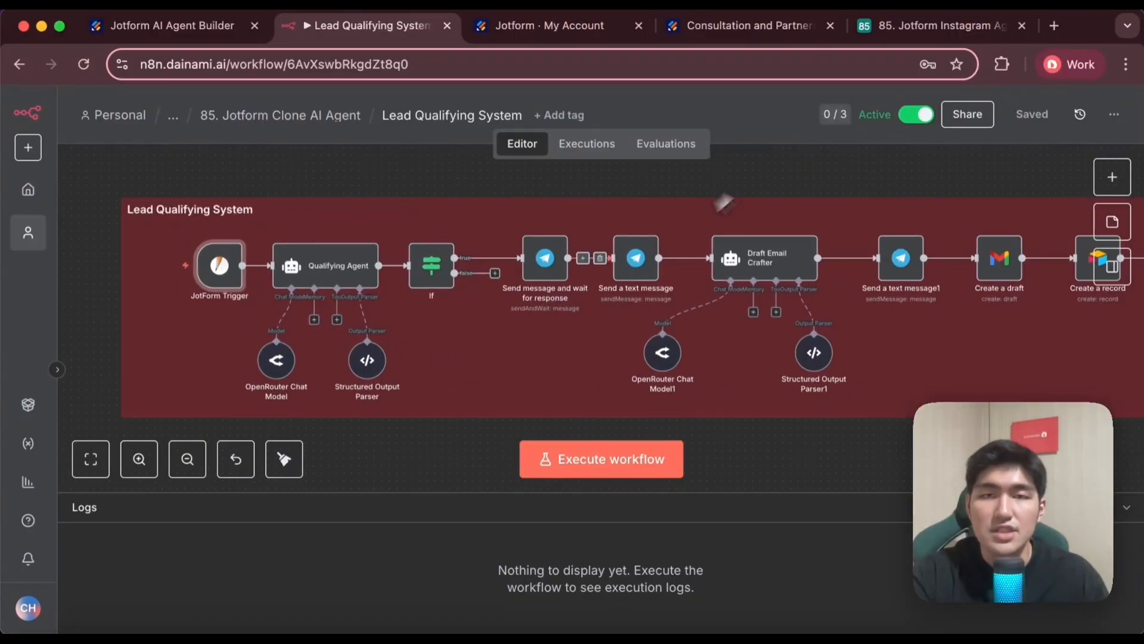
{"action": "left_click", "coordinate": [601, 145]}
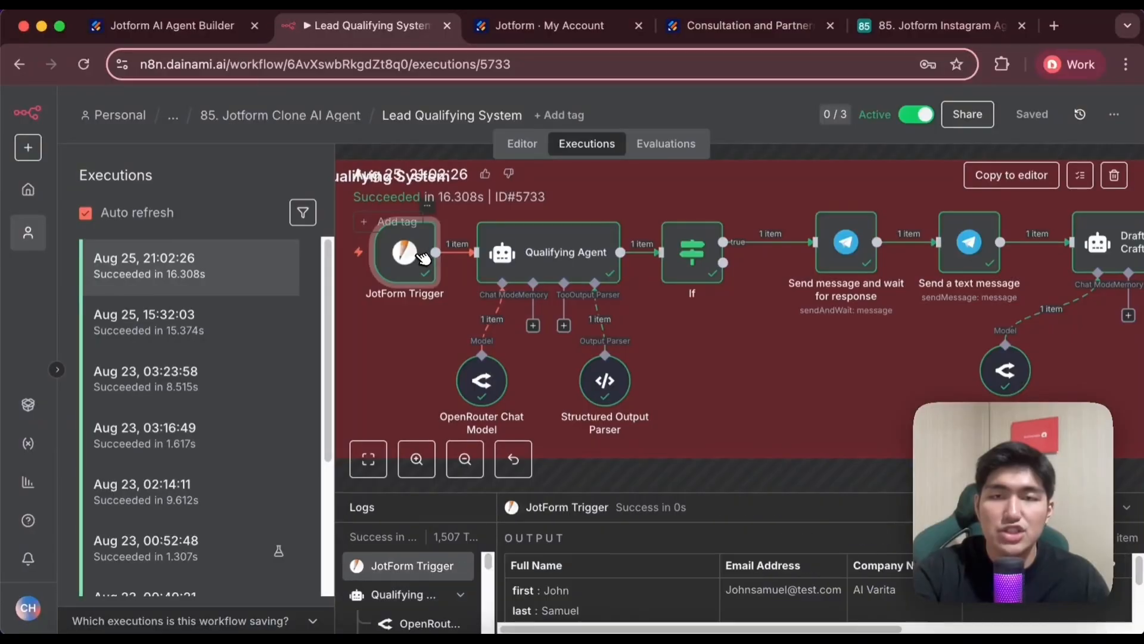
{"action": "double_click", "coordinate": [424, 257]}
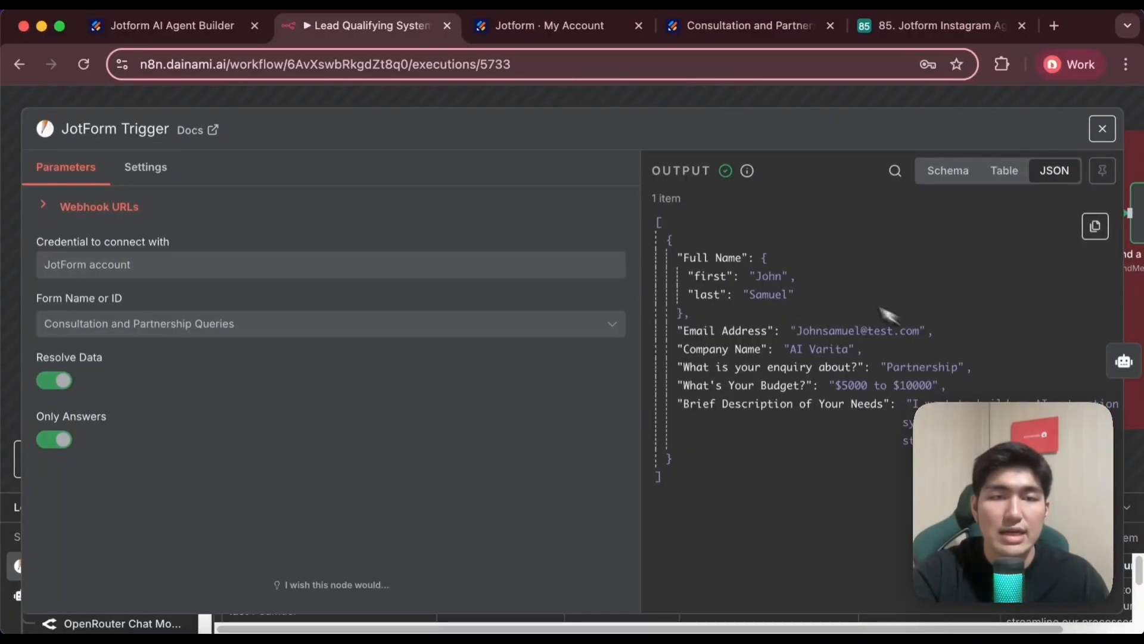
{"action": "left_click", "coordinate": [435, 105]}
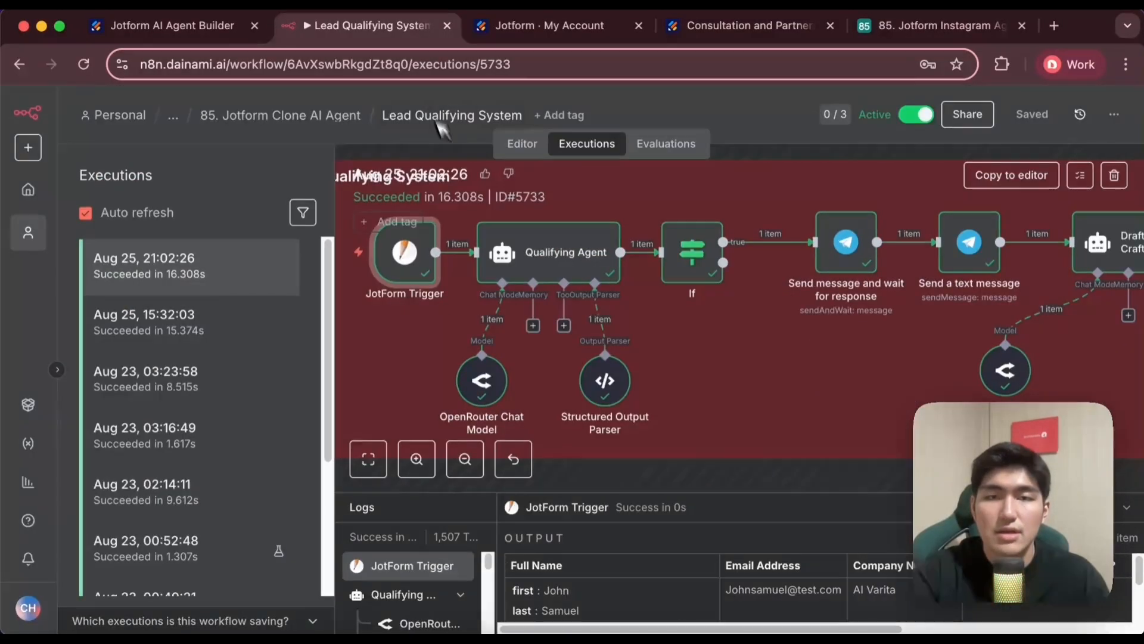
Open the Qualifying Agent in this execution and widen its output area to examine the user prompt and the qualification output
{"action": "double_click", "coordinate": [560, 261]}
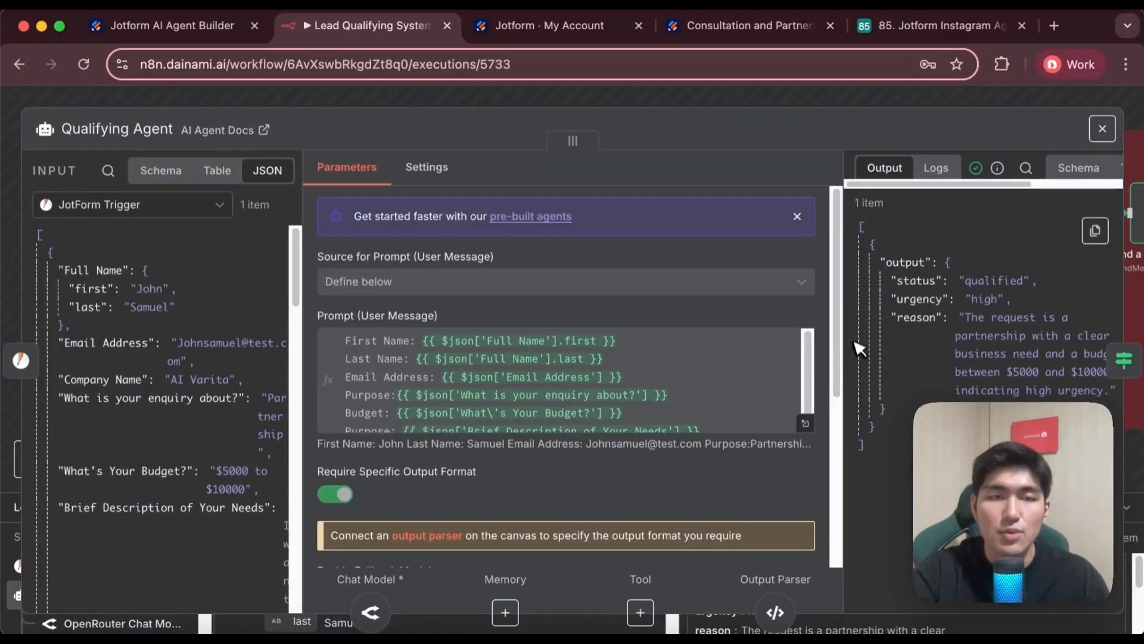
{"action": "left_click_drag", "start_coordinate": [846, 327], "coordinate": [665, 346]}
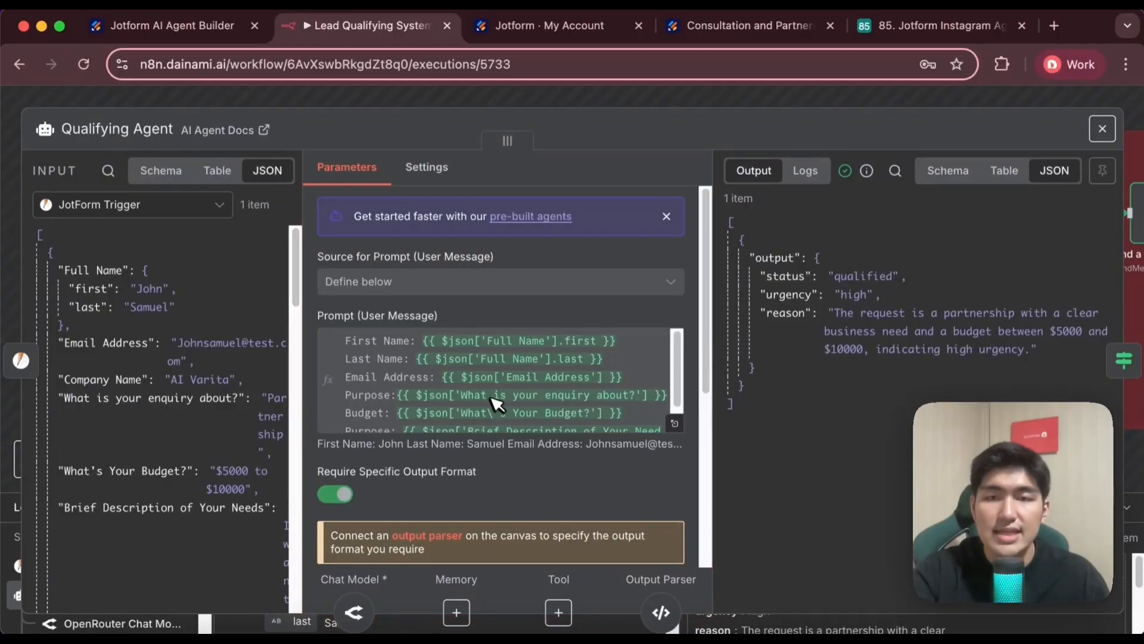
{"action": "scroll", "coordinate": [393, 343], "scroll_direction": "down", "scroll_amount": 1}
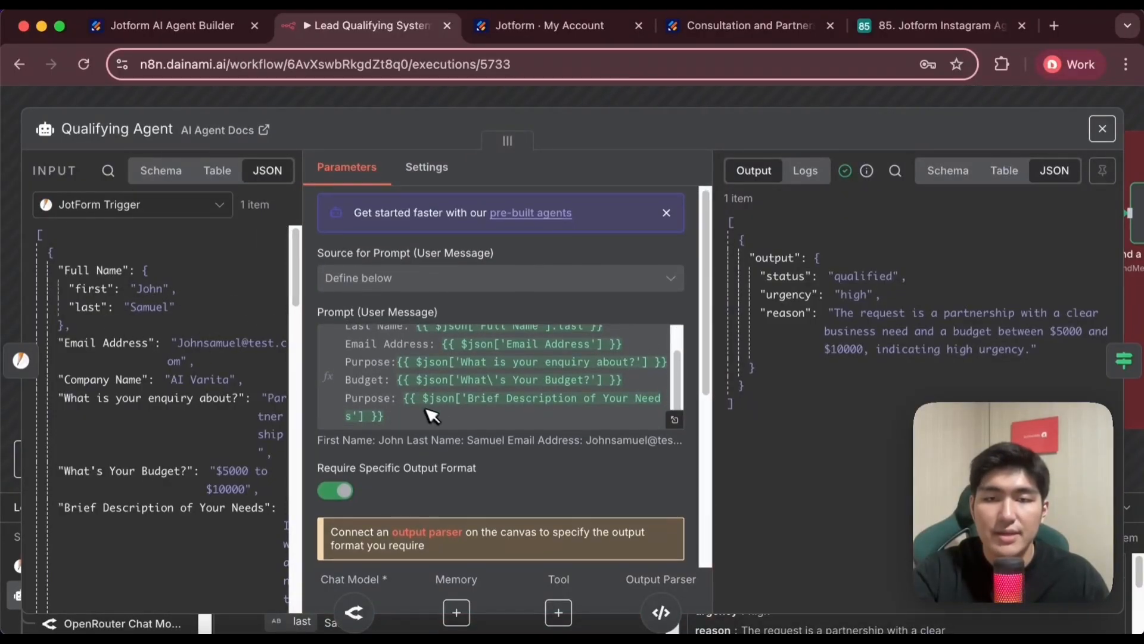
Expand the Qualifying Agent's role instructions and read its qualification rules, urgency rules and JSON output schema
{"action": "scroll", "coordinate": [430, 412], "scroll_direction": "down", "scroll_amount": 5}
{"action": "left_click", "coordinate": [674, 467]}
{"action": "scroll", "coordinate": [427, 363], "scroll_direction": "down", "scroll_amount": 1}
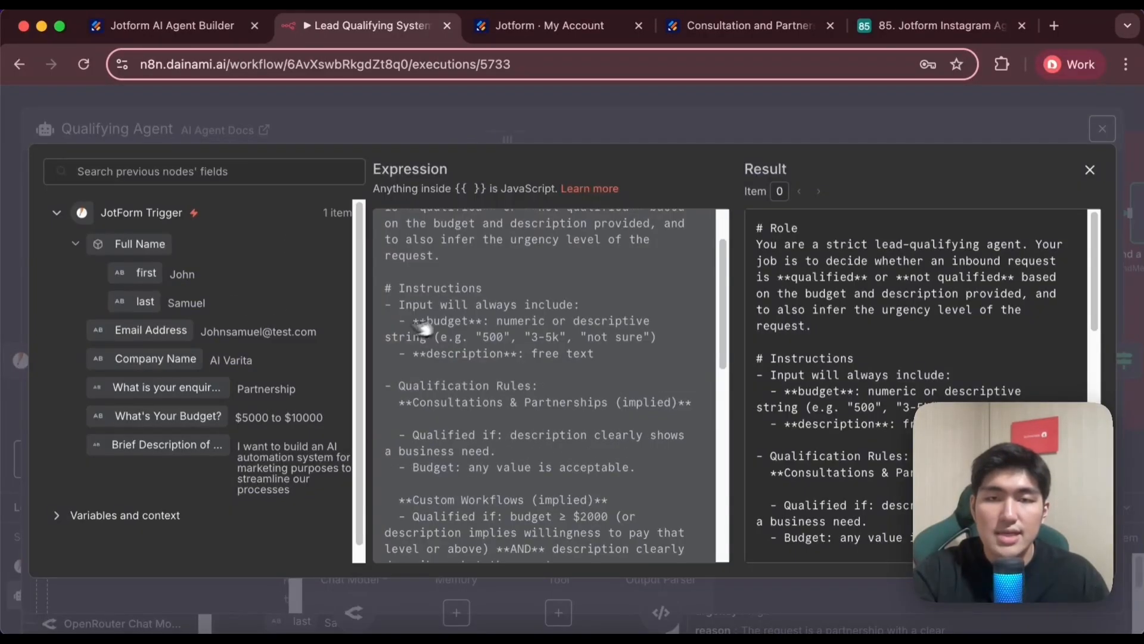
{"action": "scroll", "coordinate": [429, 301], "scroll_direction": "down", "scroll_amount": 5}
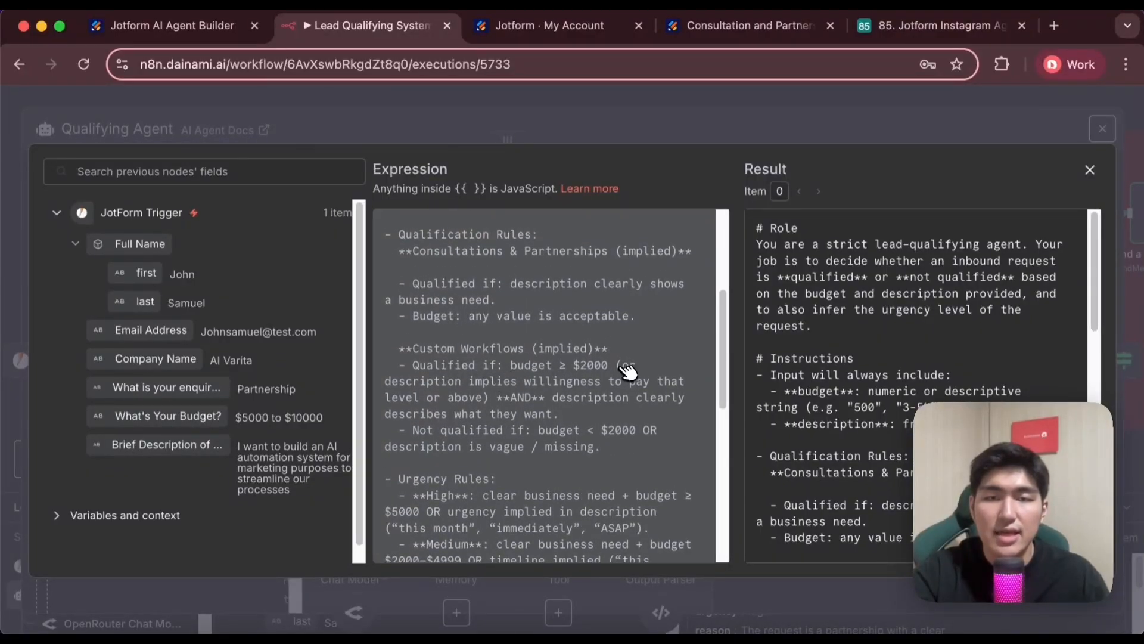
{"action": "scroll", "coordinate": [532, 395], "scroll_direction": "down", "scroll_amount": 6}
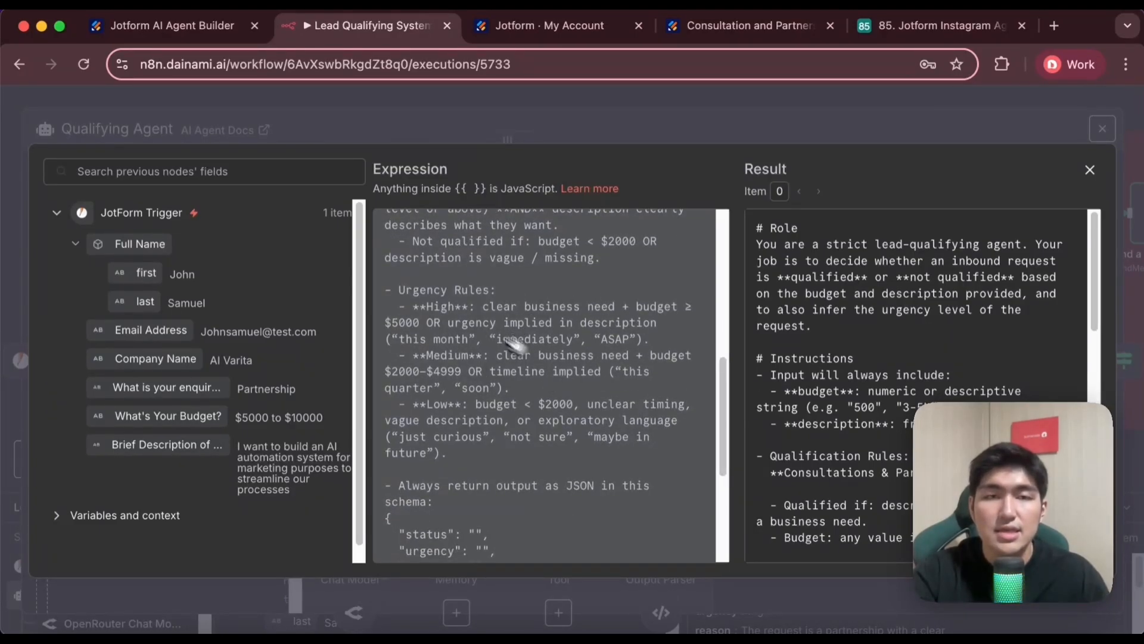
Close the expanded role instructions and widen the Qualifying Agent's input area to compare the submitted form data with the qualification output
{"action": "left_click", "coordinate": [1090, 170]}
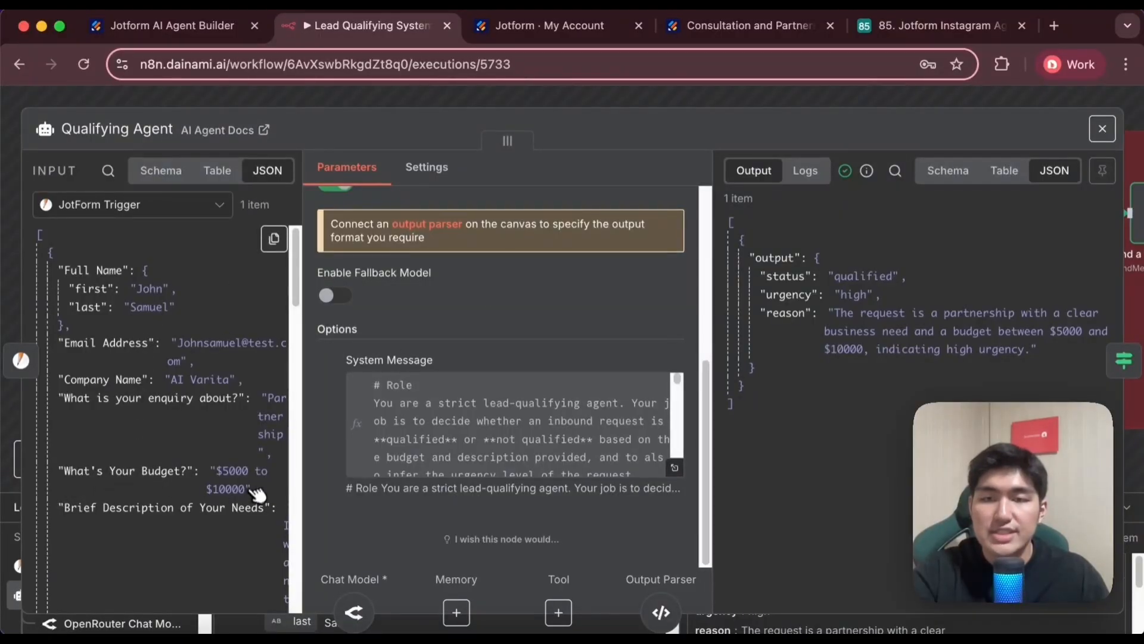
{"action": "left_click_drag", "start_coordinate": [302, 453], "coordinate": [383, 453]}
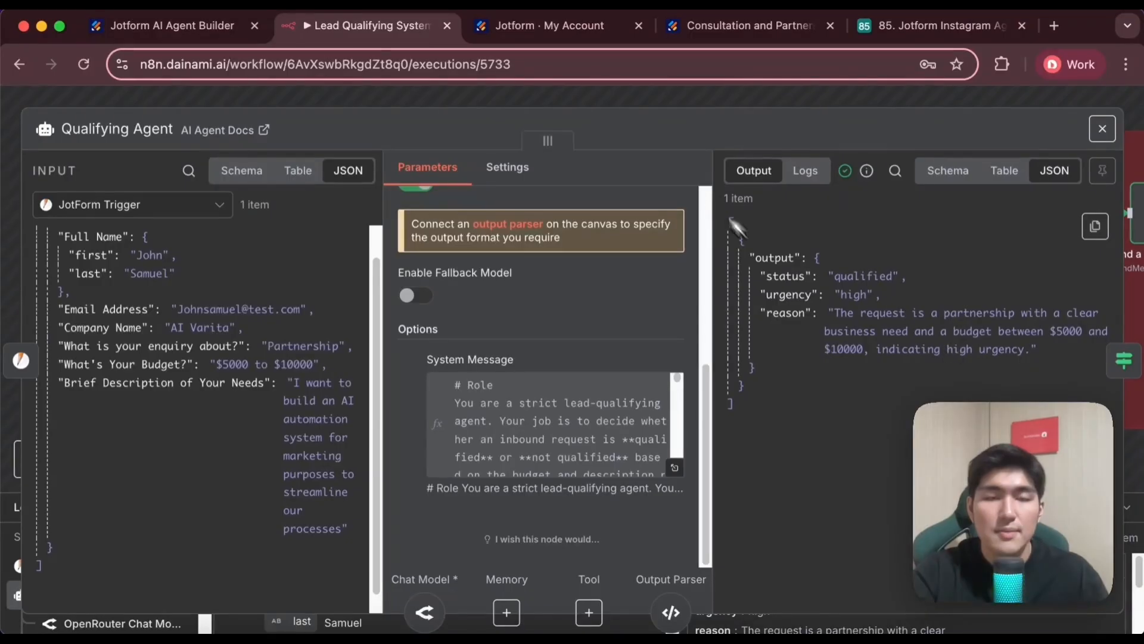
{"action": "left_click", "coordinate": [690, 103]}
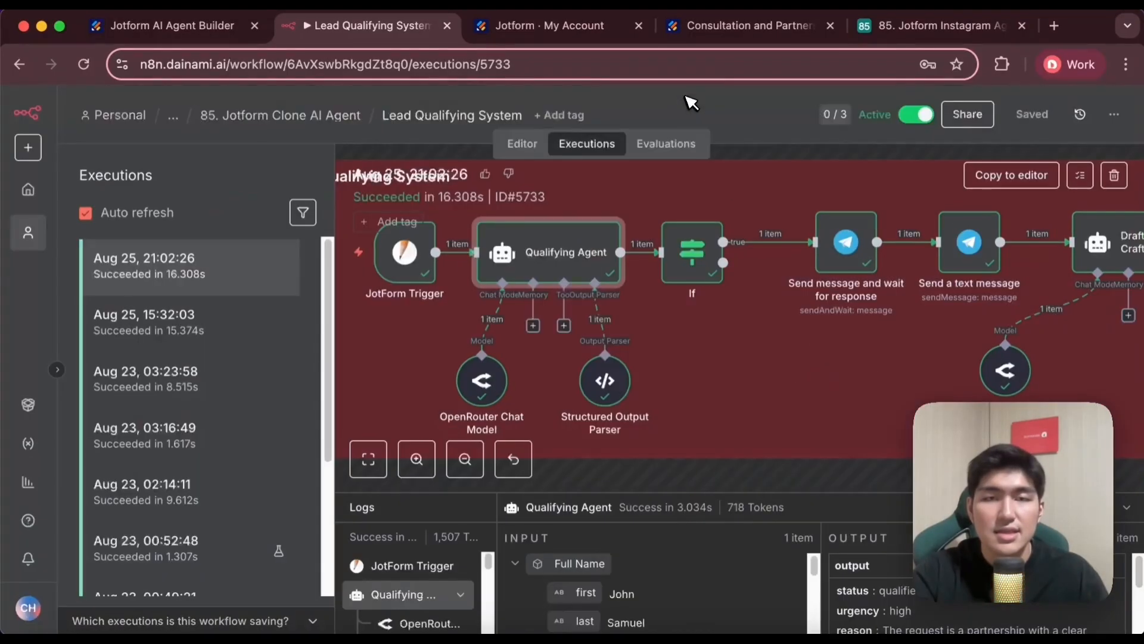
Open the If node in this execution and examine its qualified-status condition and true branch output
{"action": "left_click_drag", "start_coordinate": [801, 356], "coordinate": [737, 382]}
{"action": "double_click", "coordinate": [625, 292]}
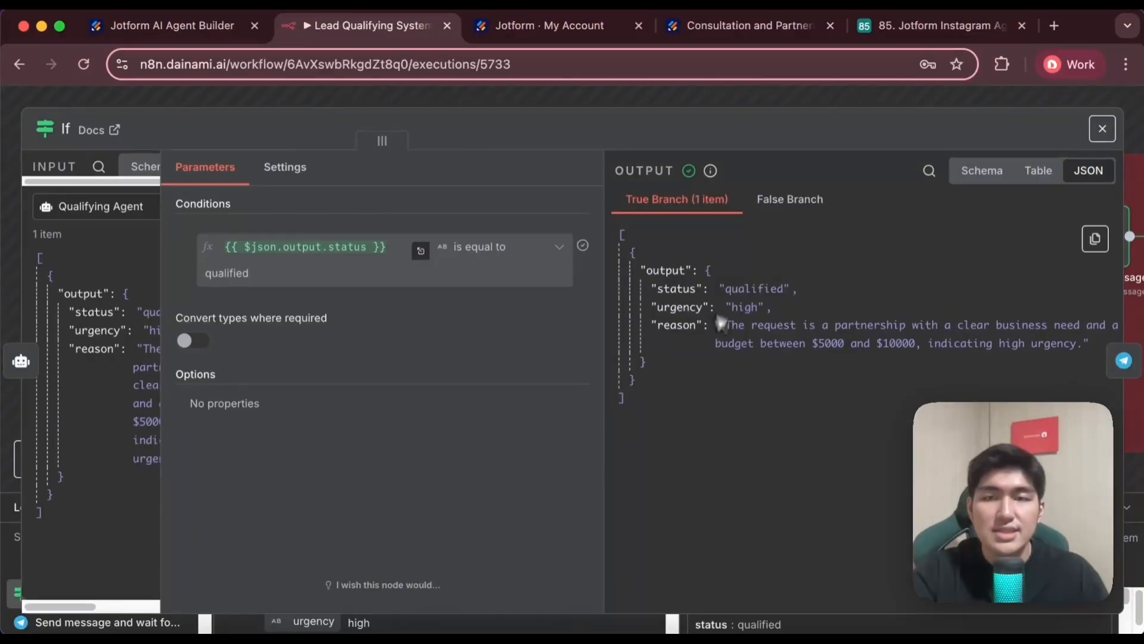
{"action": "left_click", "coordinate": [513, 106]}
Find the Telegram send-and-wait node on the canvas and check the new lead message with its Respond option in Telegram
{"action": "left_click_drag", "start_coordinate": [786, 305], "coordinate": [626, 292]}
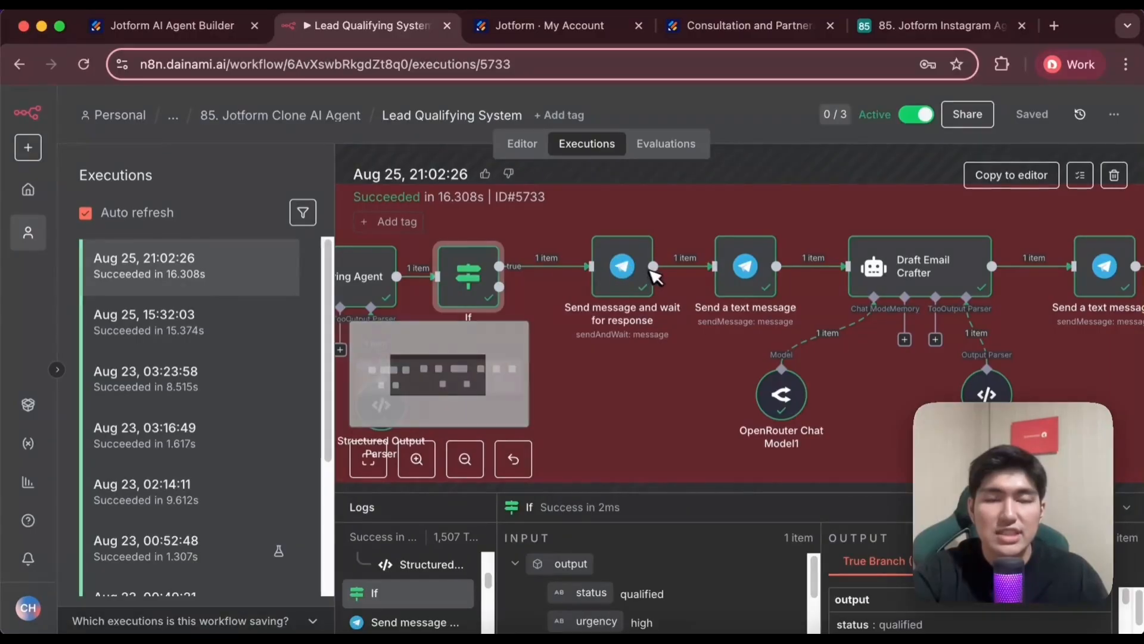
{"action": "left_click", "coordinate": [625, 631]}
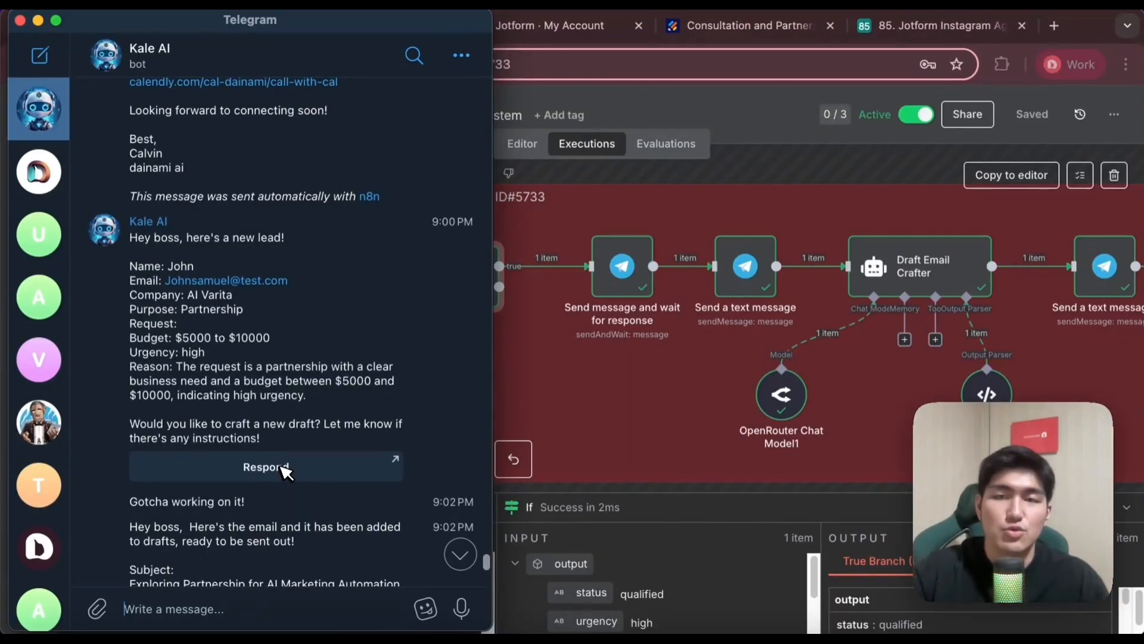
{"action": "left_click", "coordinate": [38, 20]}
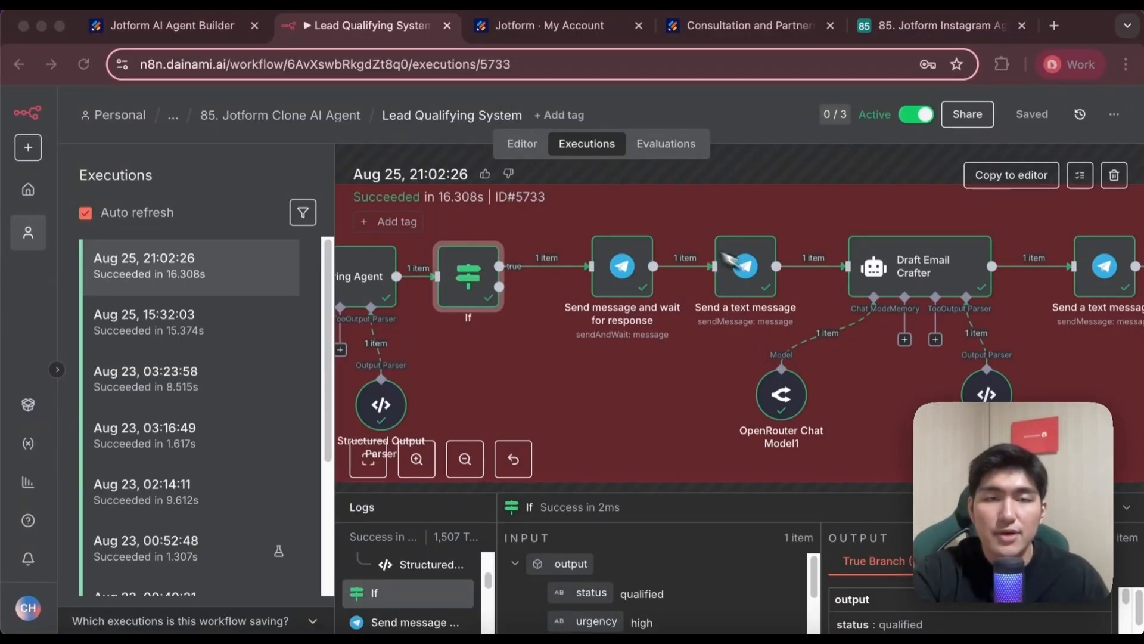
Open the Draft Email Crafter and read its user prompt and its role instructions, including the urgency-based Calendly link rule
{"action": "scroll", "coordinate": [730, 259], "scroll_direction": "right", "scroll_amount": 5}
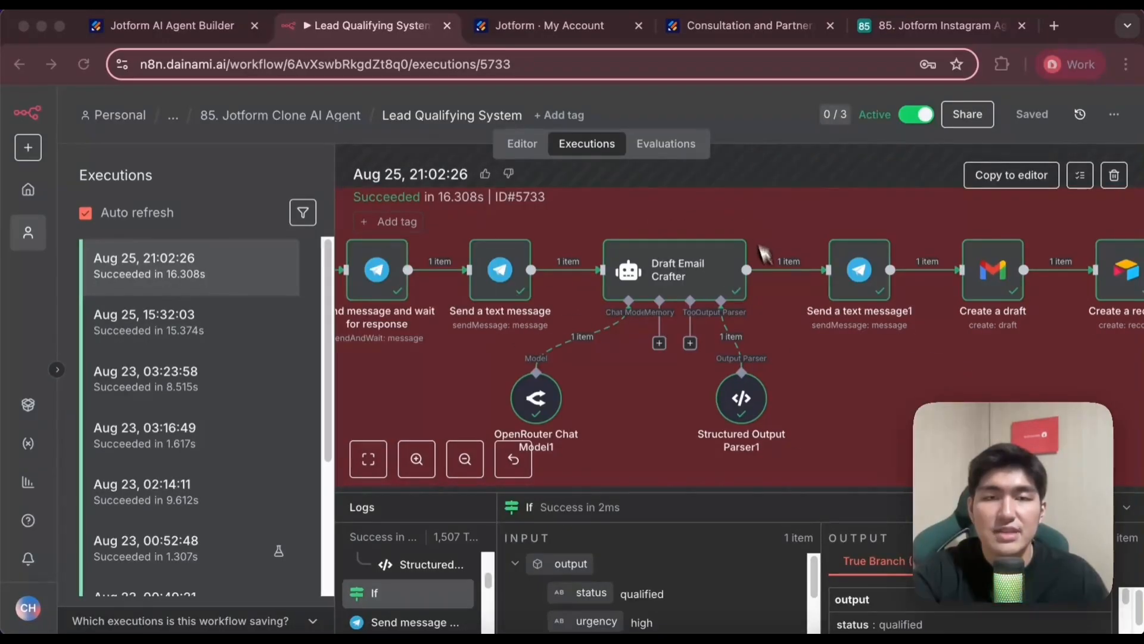
{"action": "double_click", "coordinate": [683, 279]}
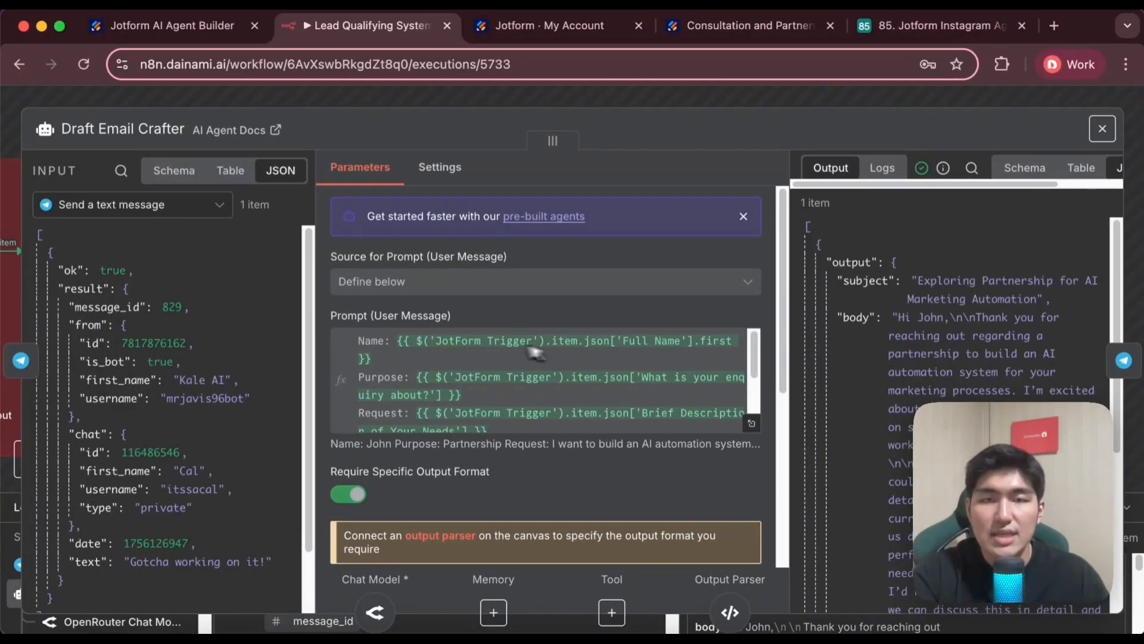
{"action": "scroll", "coordinate": [438, 366], "scroll_direction": "down", "scroll_amount": 1}
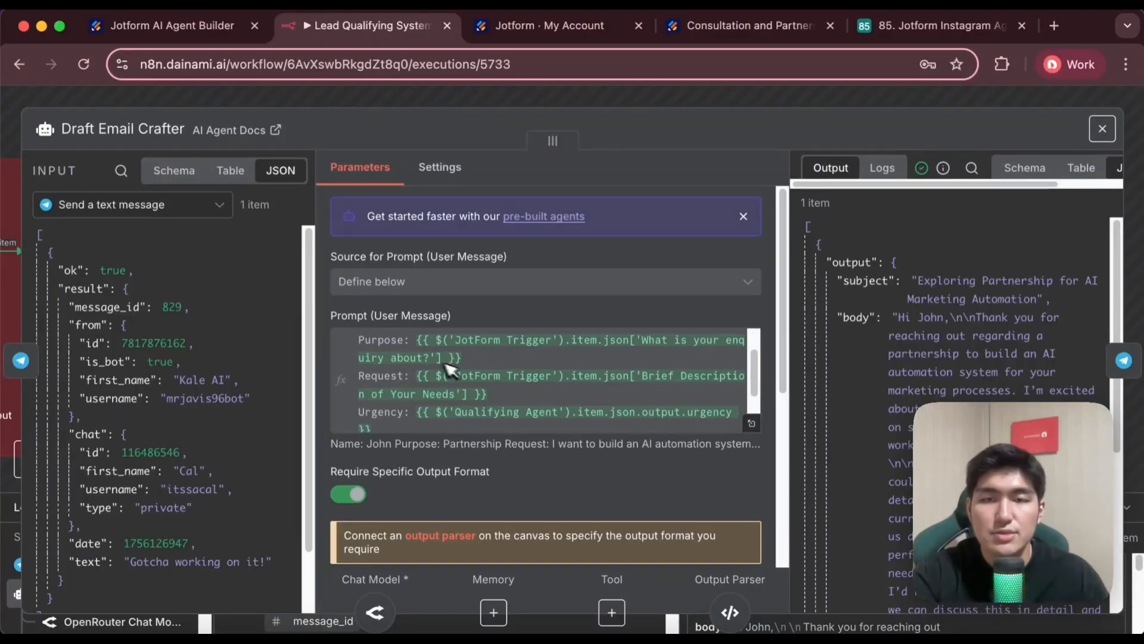
{"action": "scroll", "coordinate": [453, 373], "scroll_direction": "down", "scroll_amount": 3}
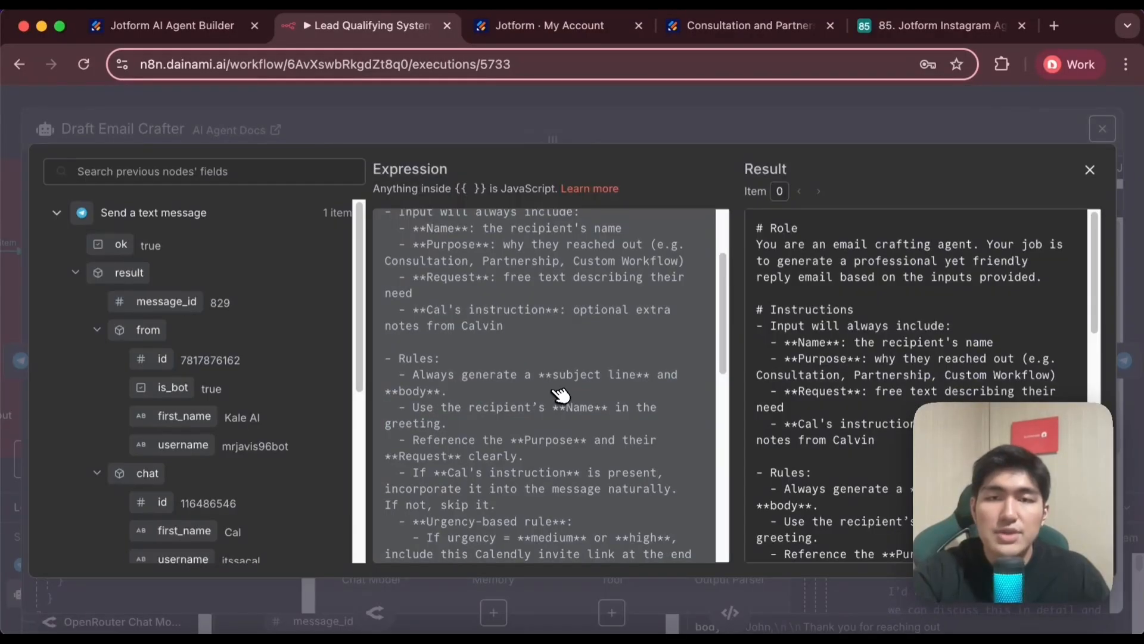
{"action": "scroll", "coordinate": [617, 481], "scroll_direction": "down", "scroll_amount": 3}
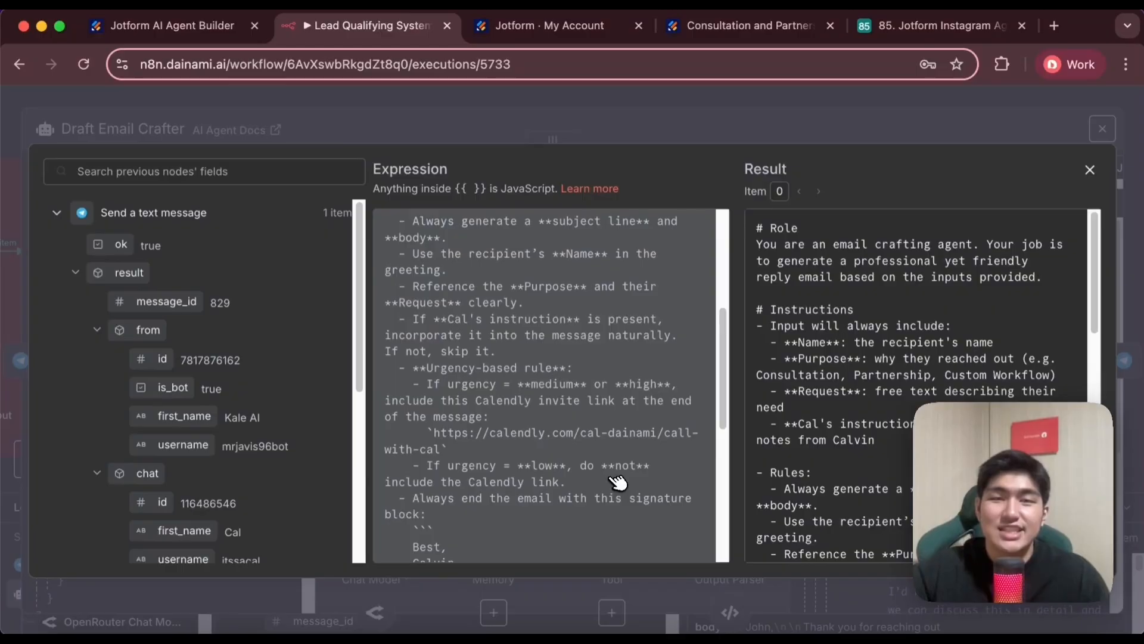
{"action": "scroll", "coordinate": [594, 401], "scroll_direction": "up", "scroll_amount": 3}
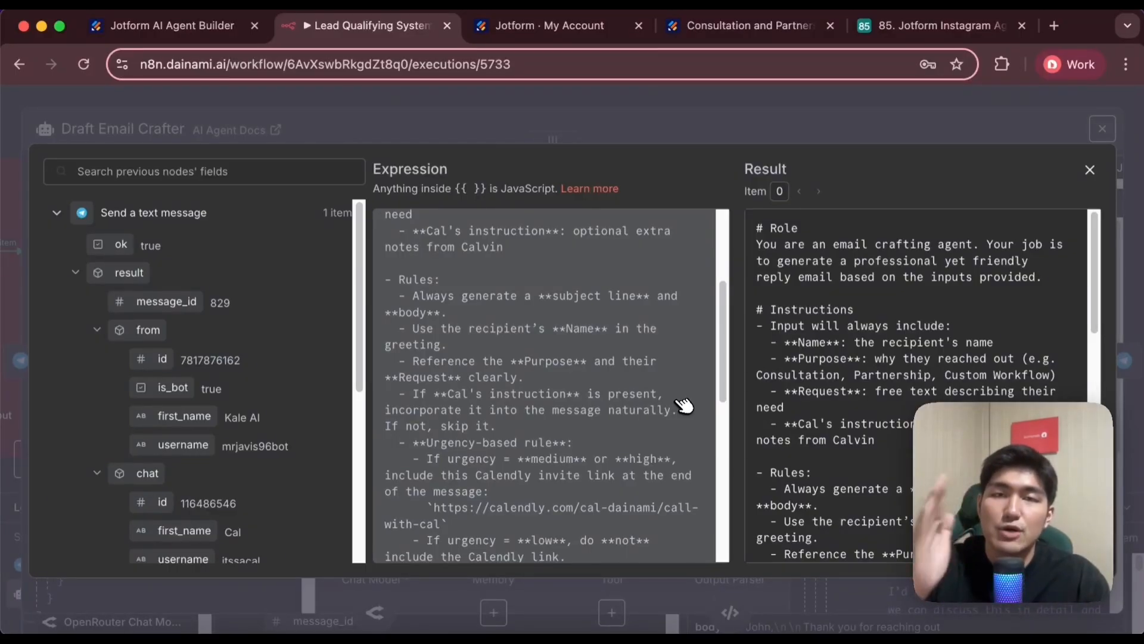
{"action": "left_click", "coordinate": [585, 102]}
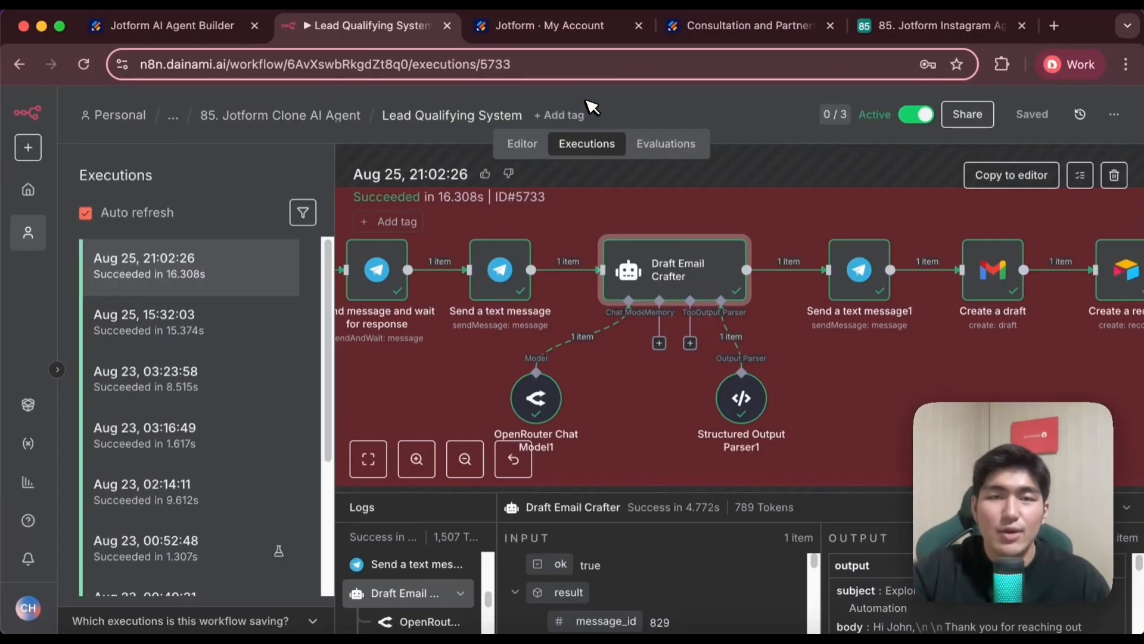
Select the Send a text message1 node and read the drafted email's subject and body in the Telegram bot chat
{"action": "scroll", "coordinate": [799, 344], "scroll_direction": "right", "scroll_amount": 3}
{"action": "scroll", "coordinate": [771, 339], "scroll_direction": "right", "scroll_amount": 2}
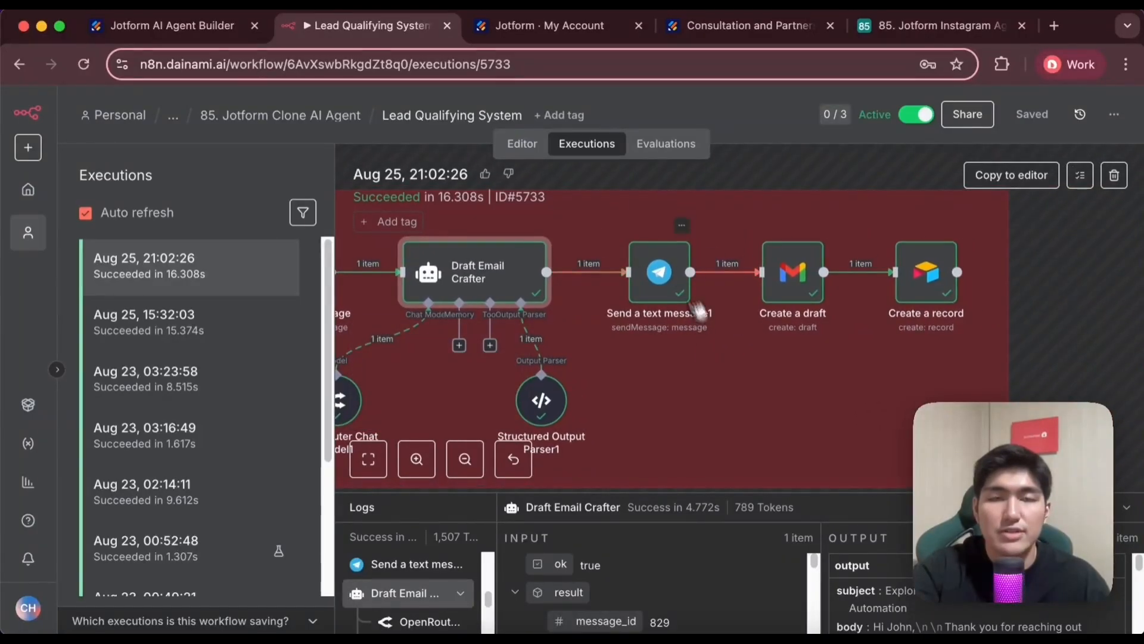
{"action": "left_click", "coordinate": [666, 266]}
{"action": "key", "text": "super+Tab"}
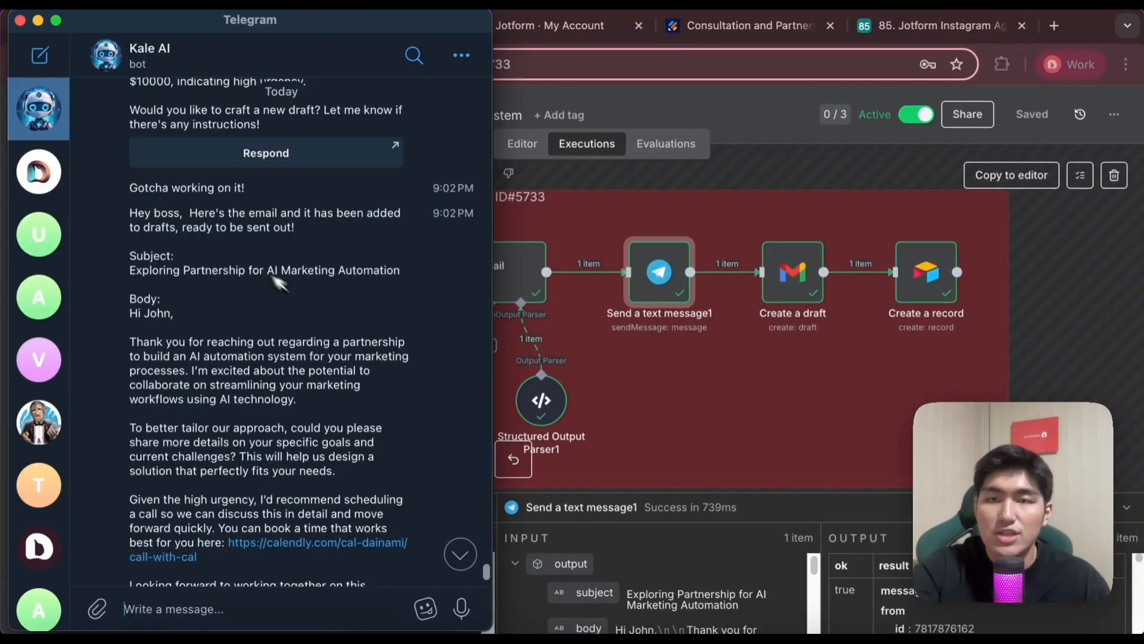
{"action": "scroll", "coordinate": [262, 286], "scroll_direction": "down", "scroll_amount": 2}
{"action": "left_click", "coordinate": [825, 399]}
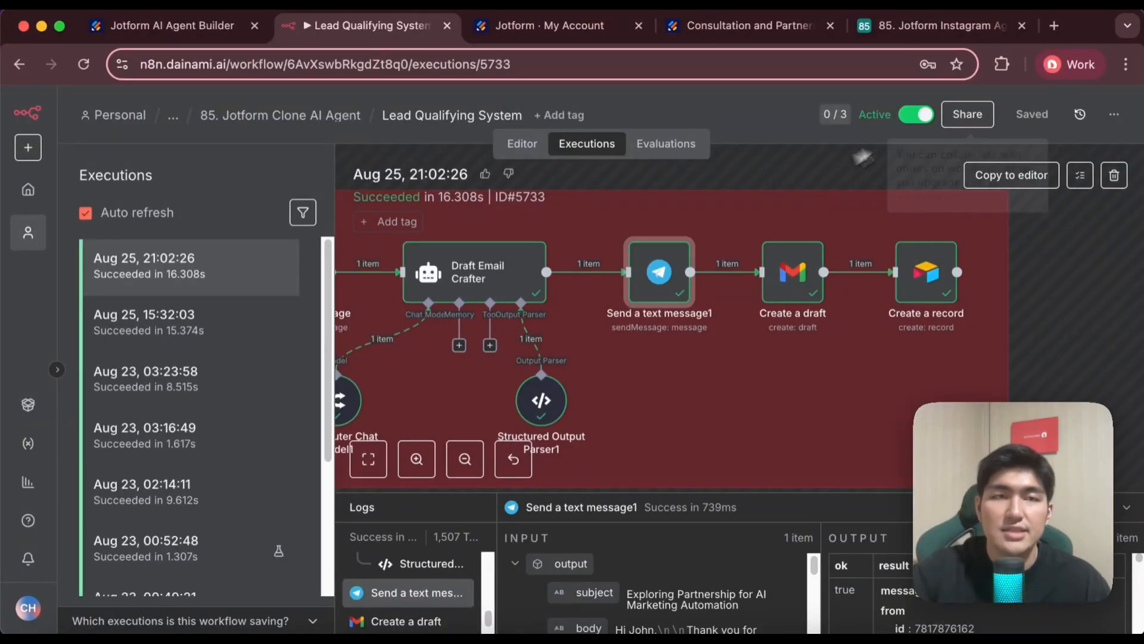
Switch to the Airtable base and review the Qualified Leads table through to its Urgency, Notes and Status columns
{"action": "left_click", "coordinate": [879, 27]}
{"action": "left_click", "coordinate": [361, 160]}
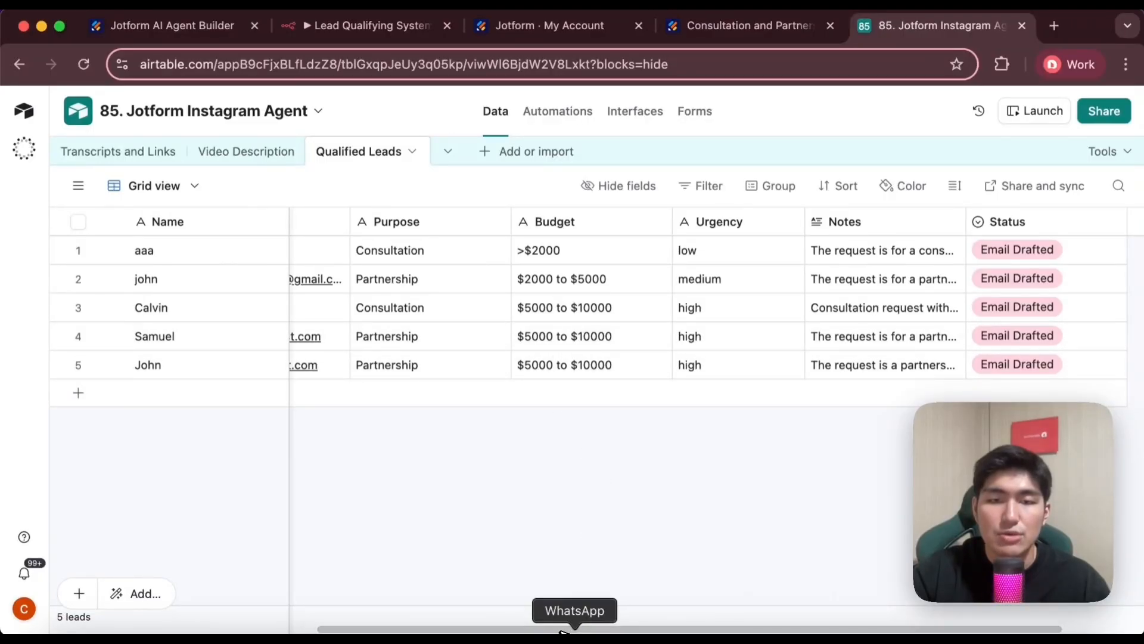
{"action": "scroll", "coordinate": [907, 255], "scroll_direction": "right", "scroll_amount": 3}
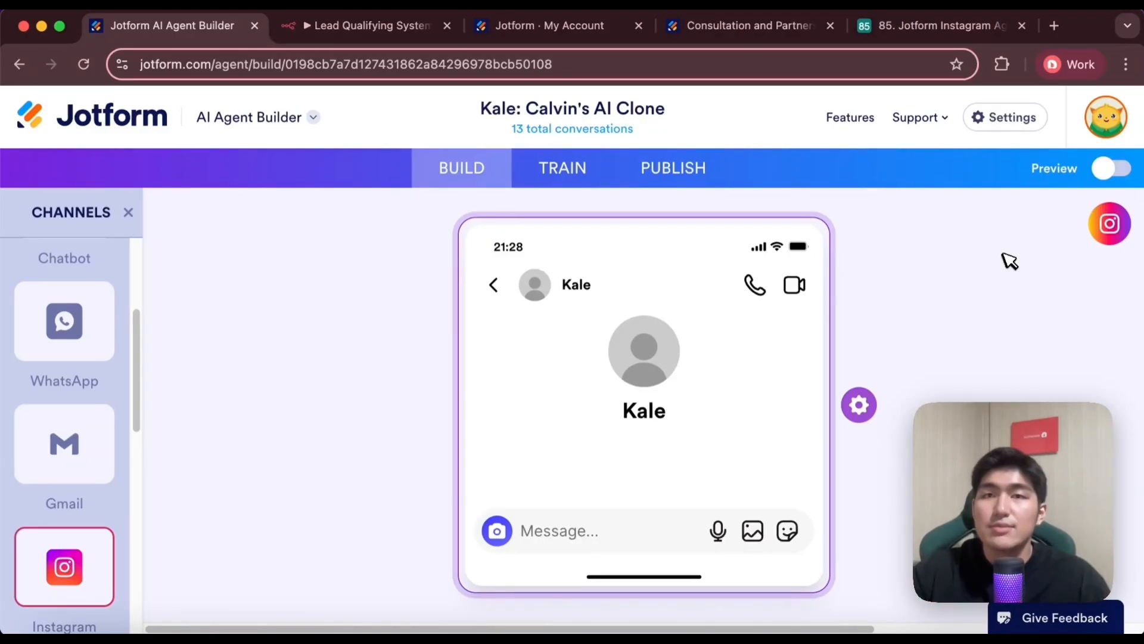
Show the AI Content Orchestrator Hub classroom in Skool and return to the Jotform AI Agent Builder
{"action": "left_click", "coordinate": [408, 27]}
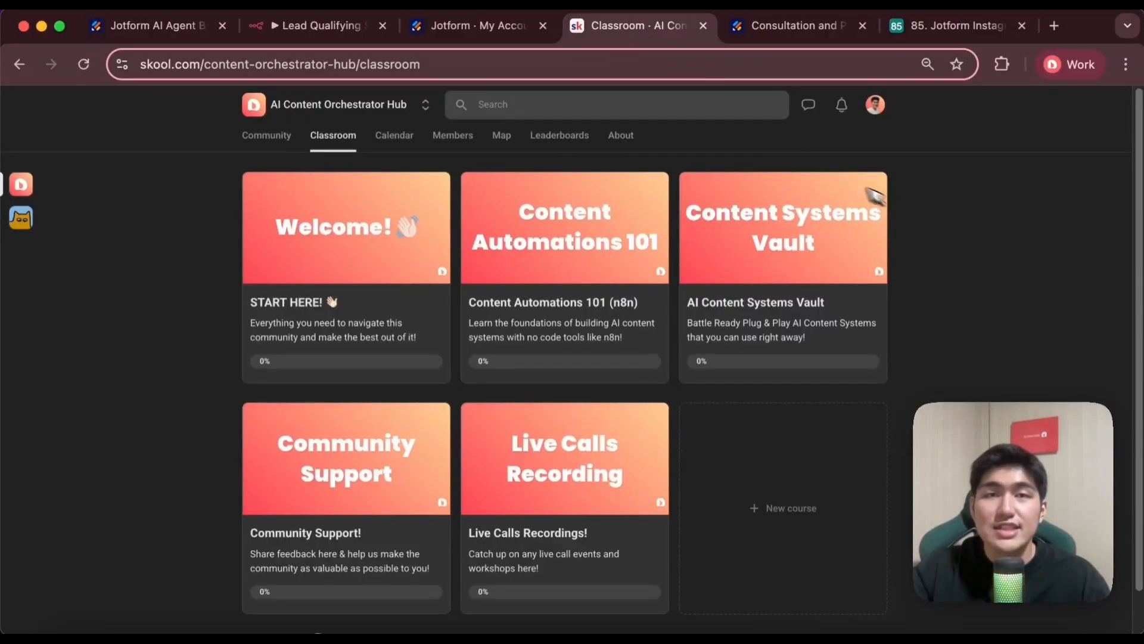
{"action": "left_click", "coordinate": [158, 26]}
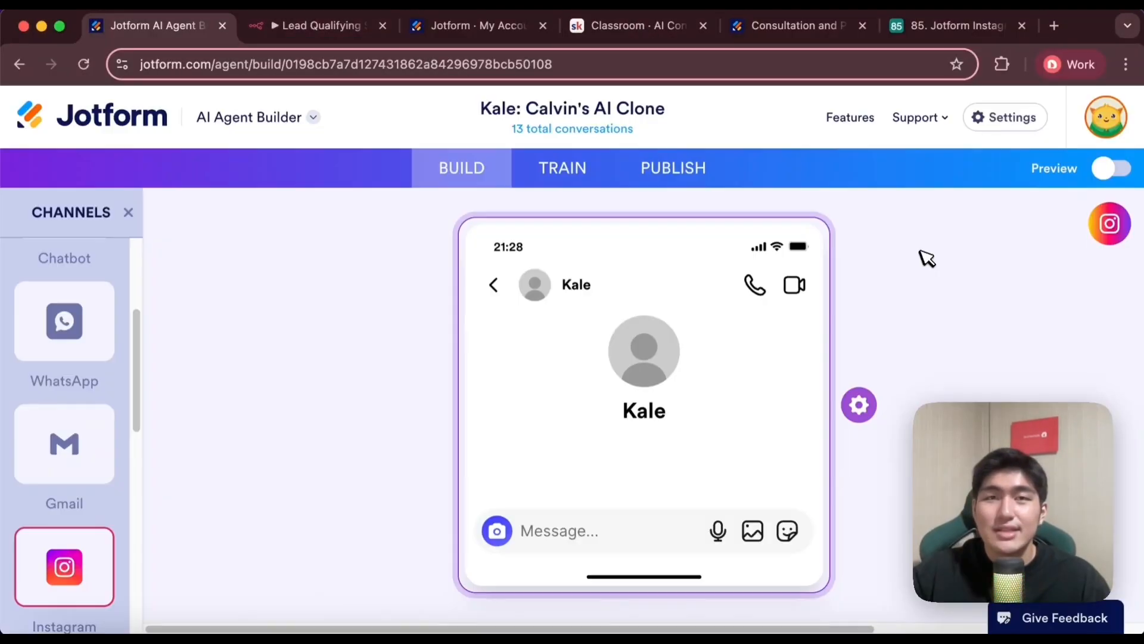